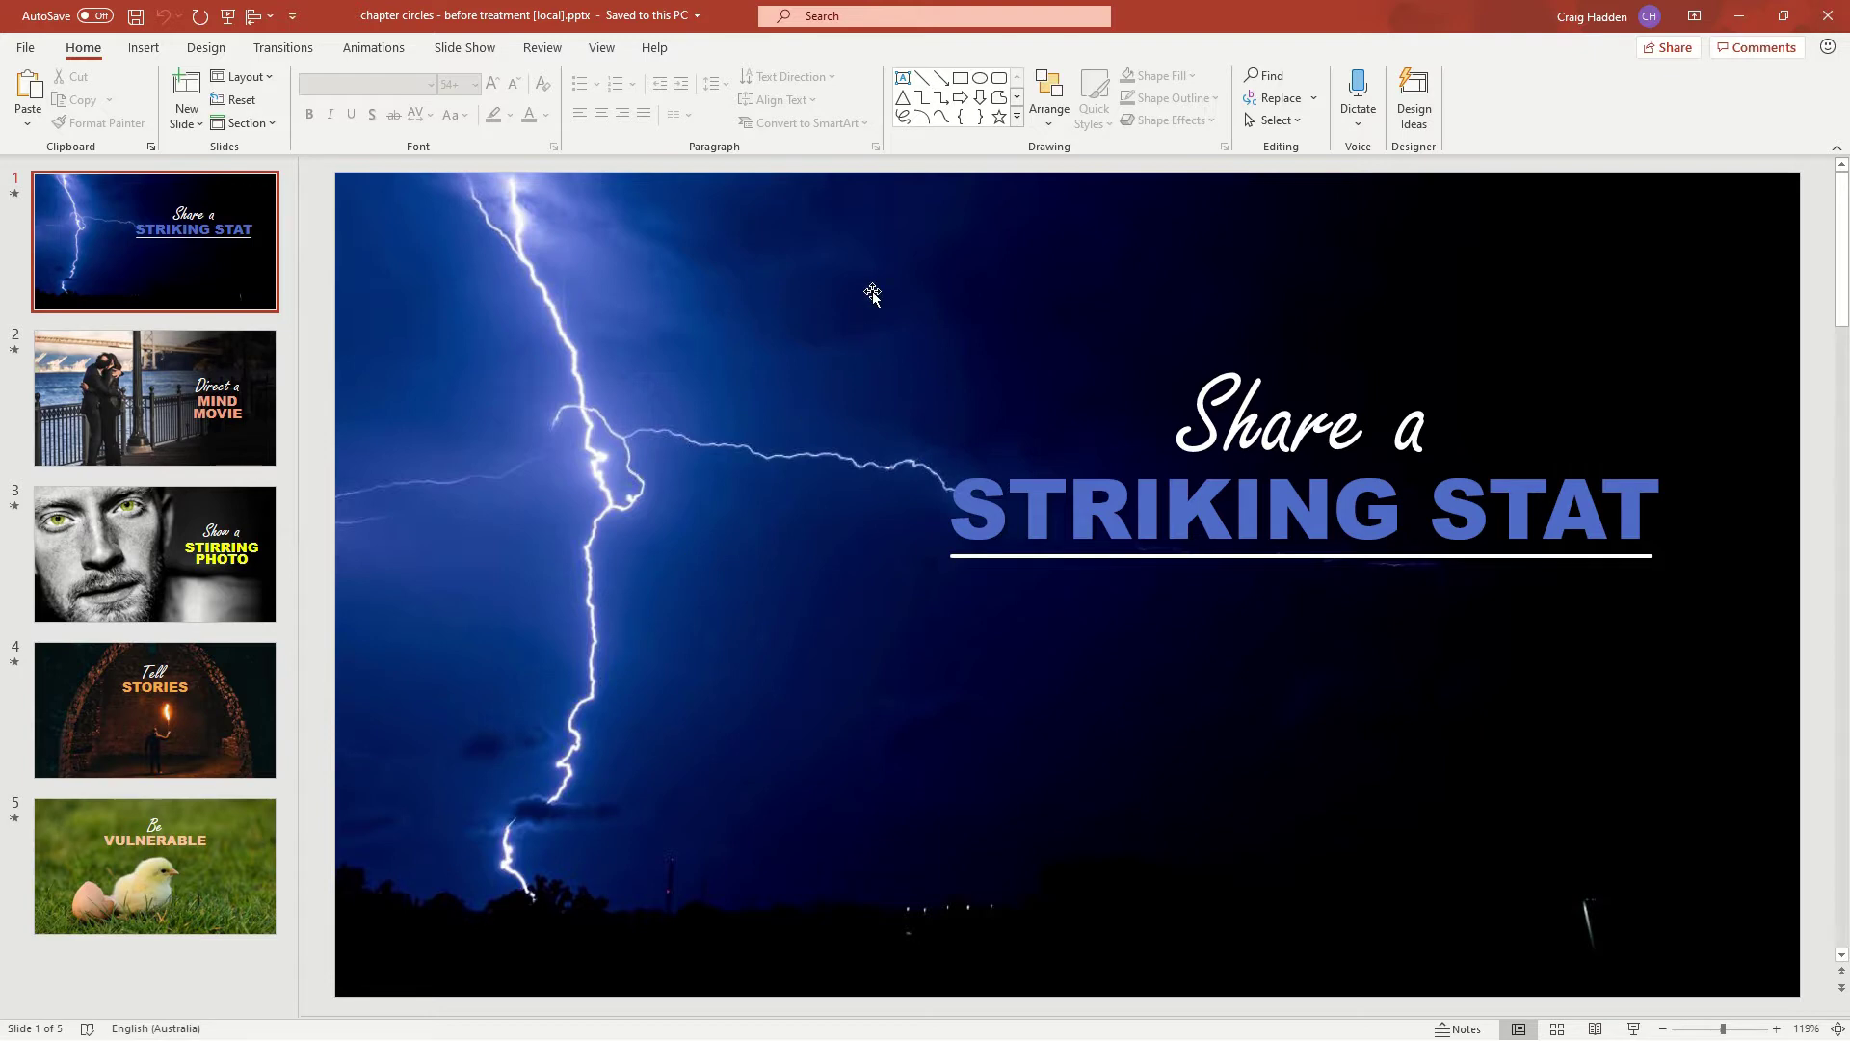
# Draw an oval at the title slide's top-left and set its height and width to 1.5 cm.
pyautogui.click(981, 81)
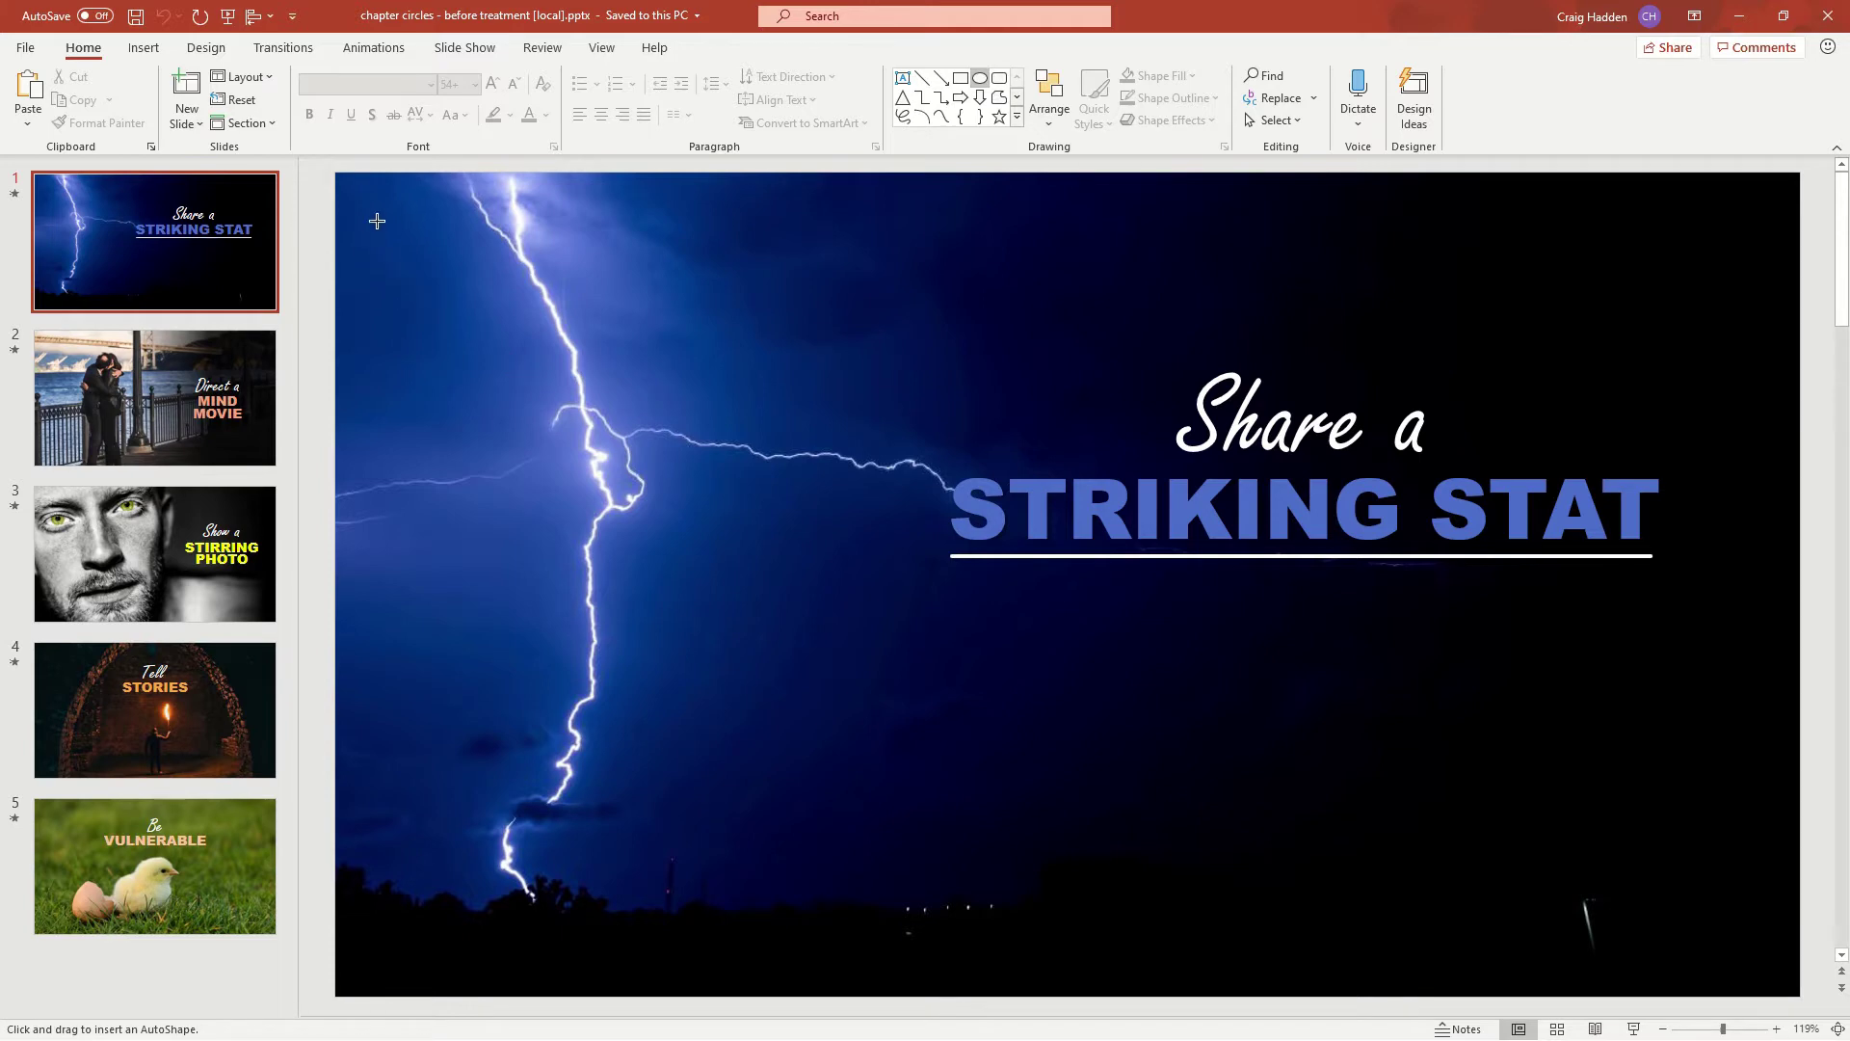
pyautogui.moveTo(377, 221); pyautogui.dragTo(459, 302)
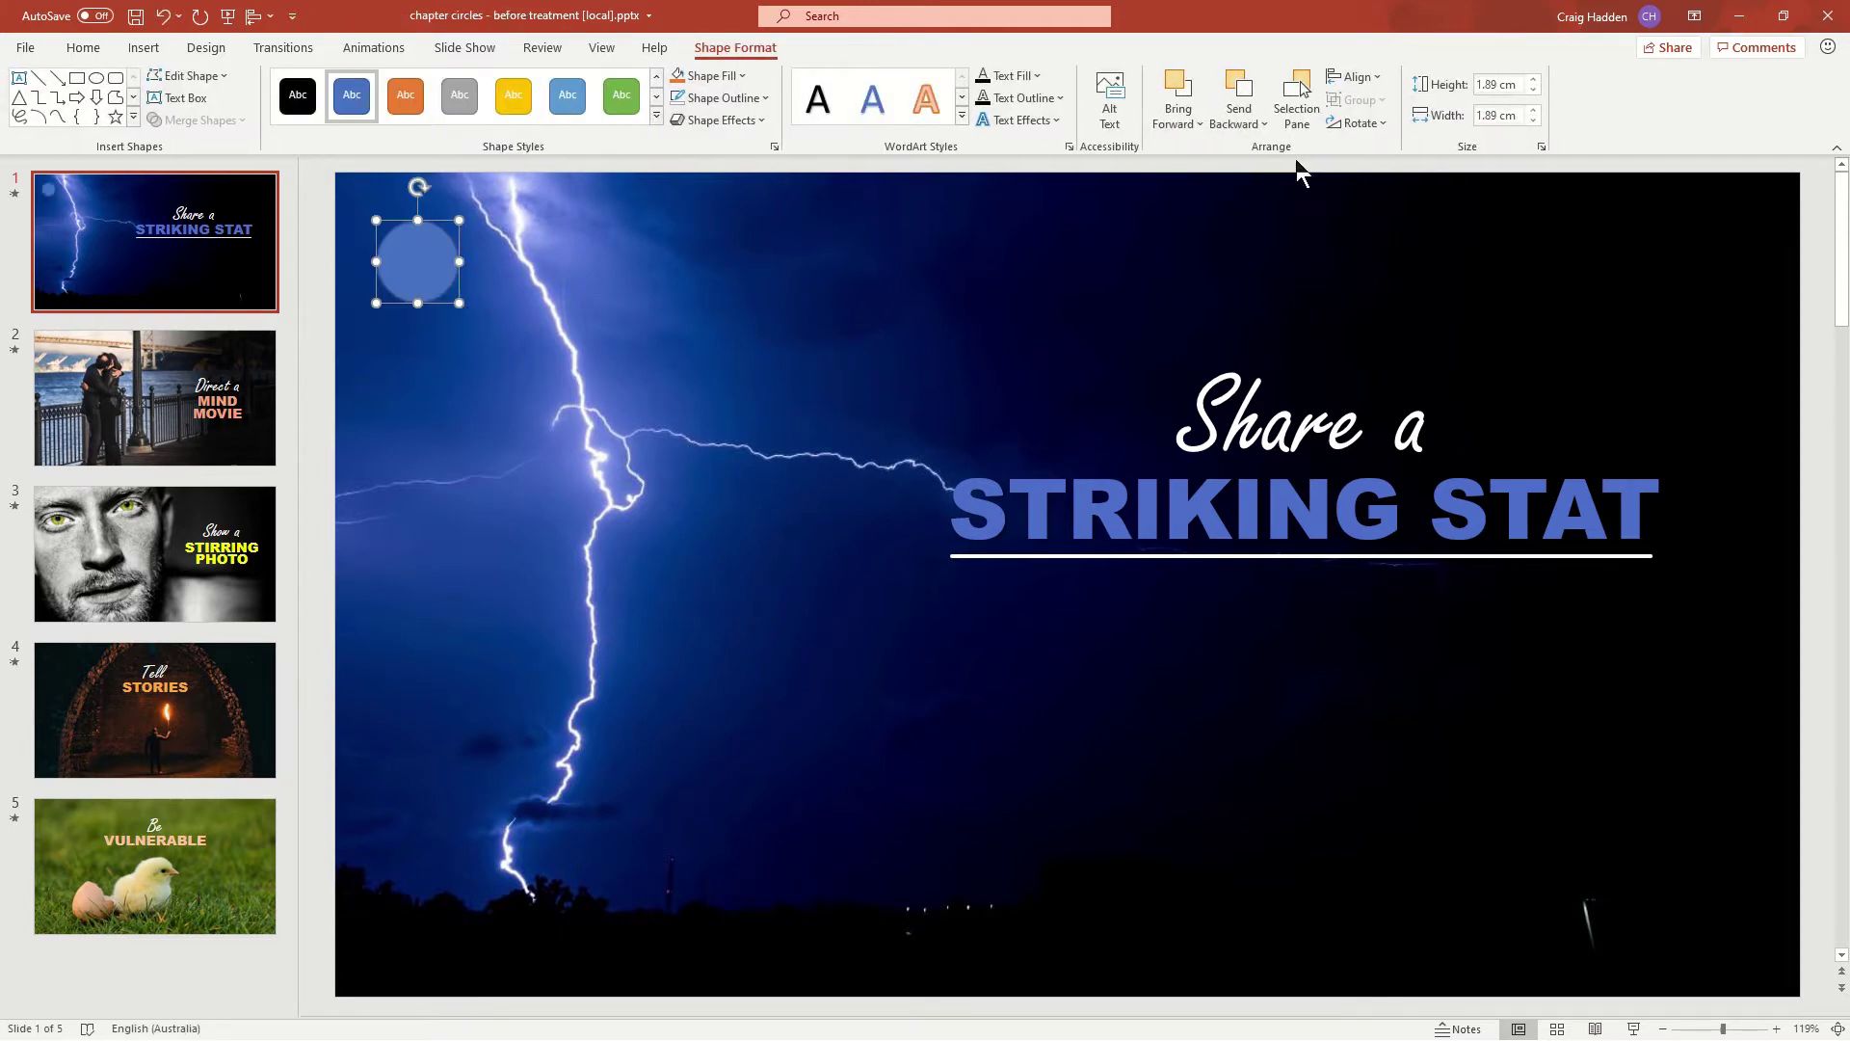
pyautogui.click(1494, 84)
pyautogui.write('1.5')
pyautogui.press('Return')
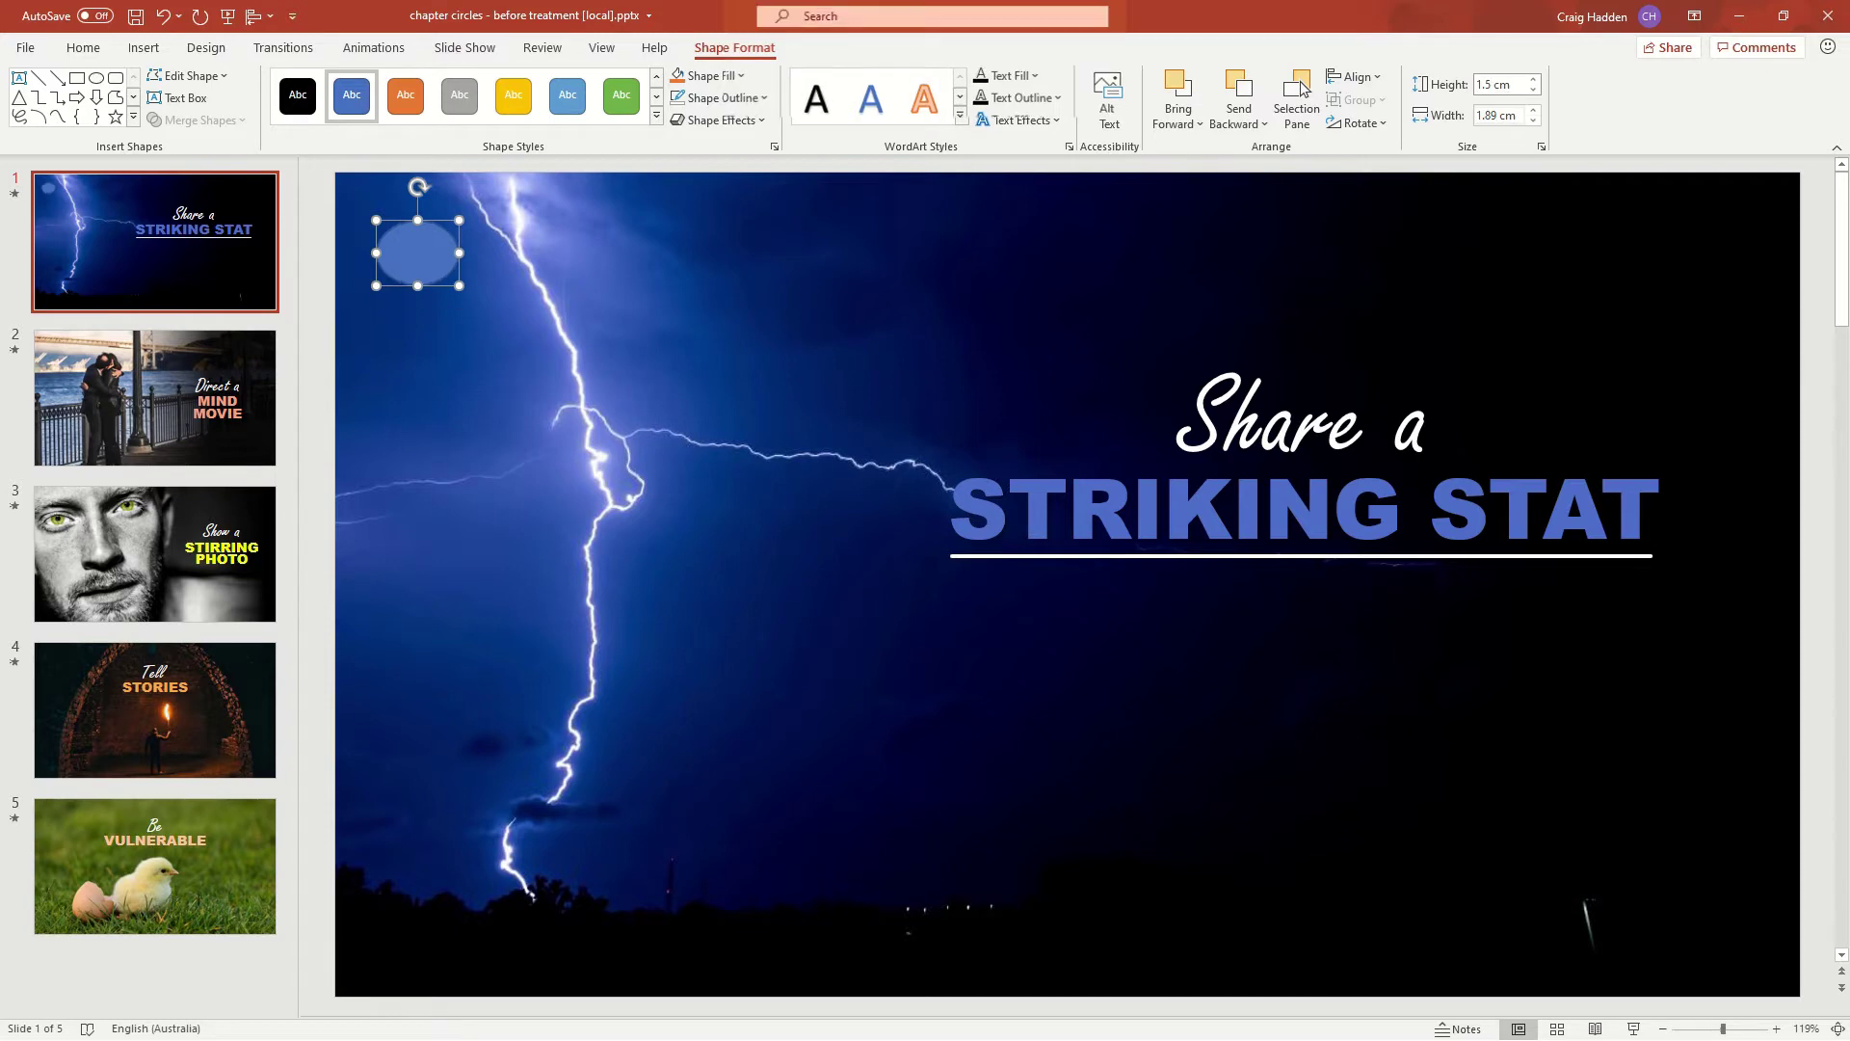
pyautogui.click(1482, 116)
pyautogui.write('1.5')
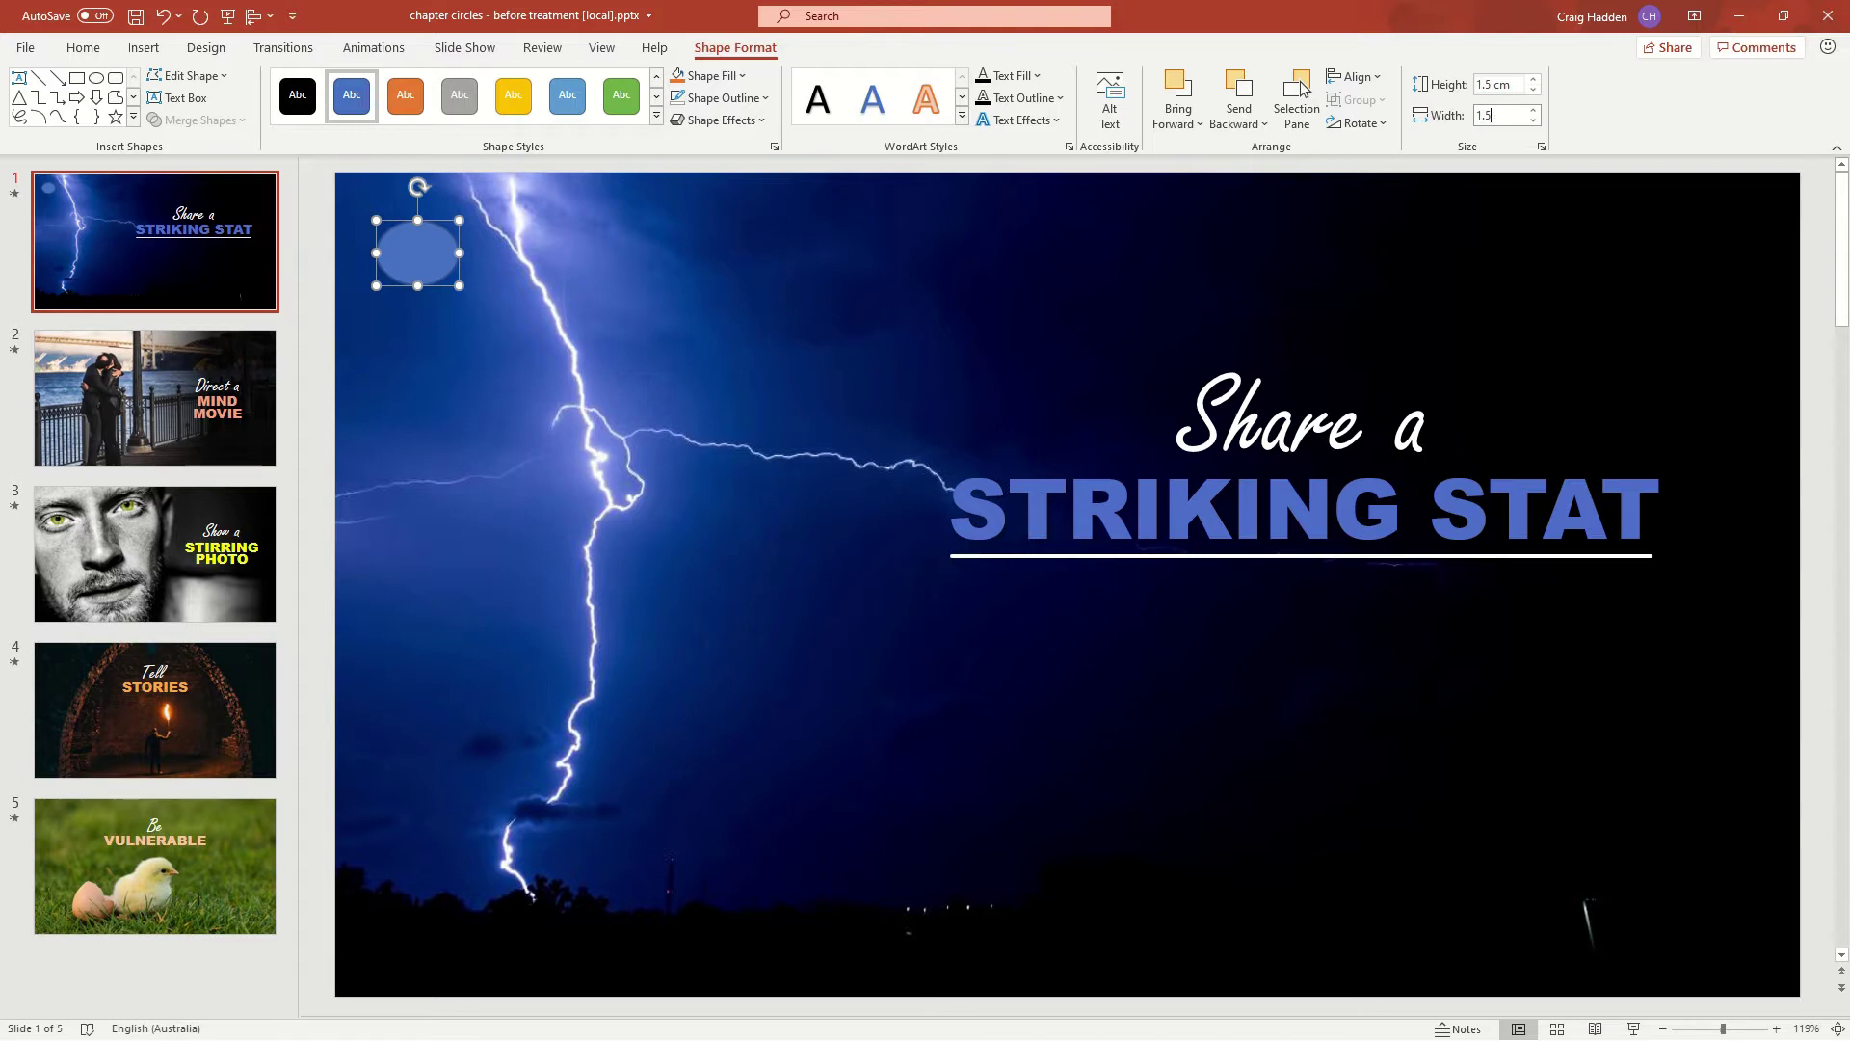
pyautogui.press('Return')
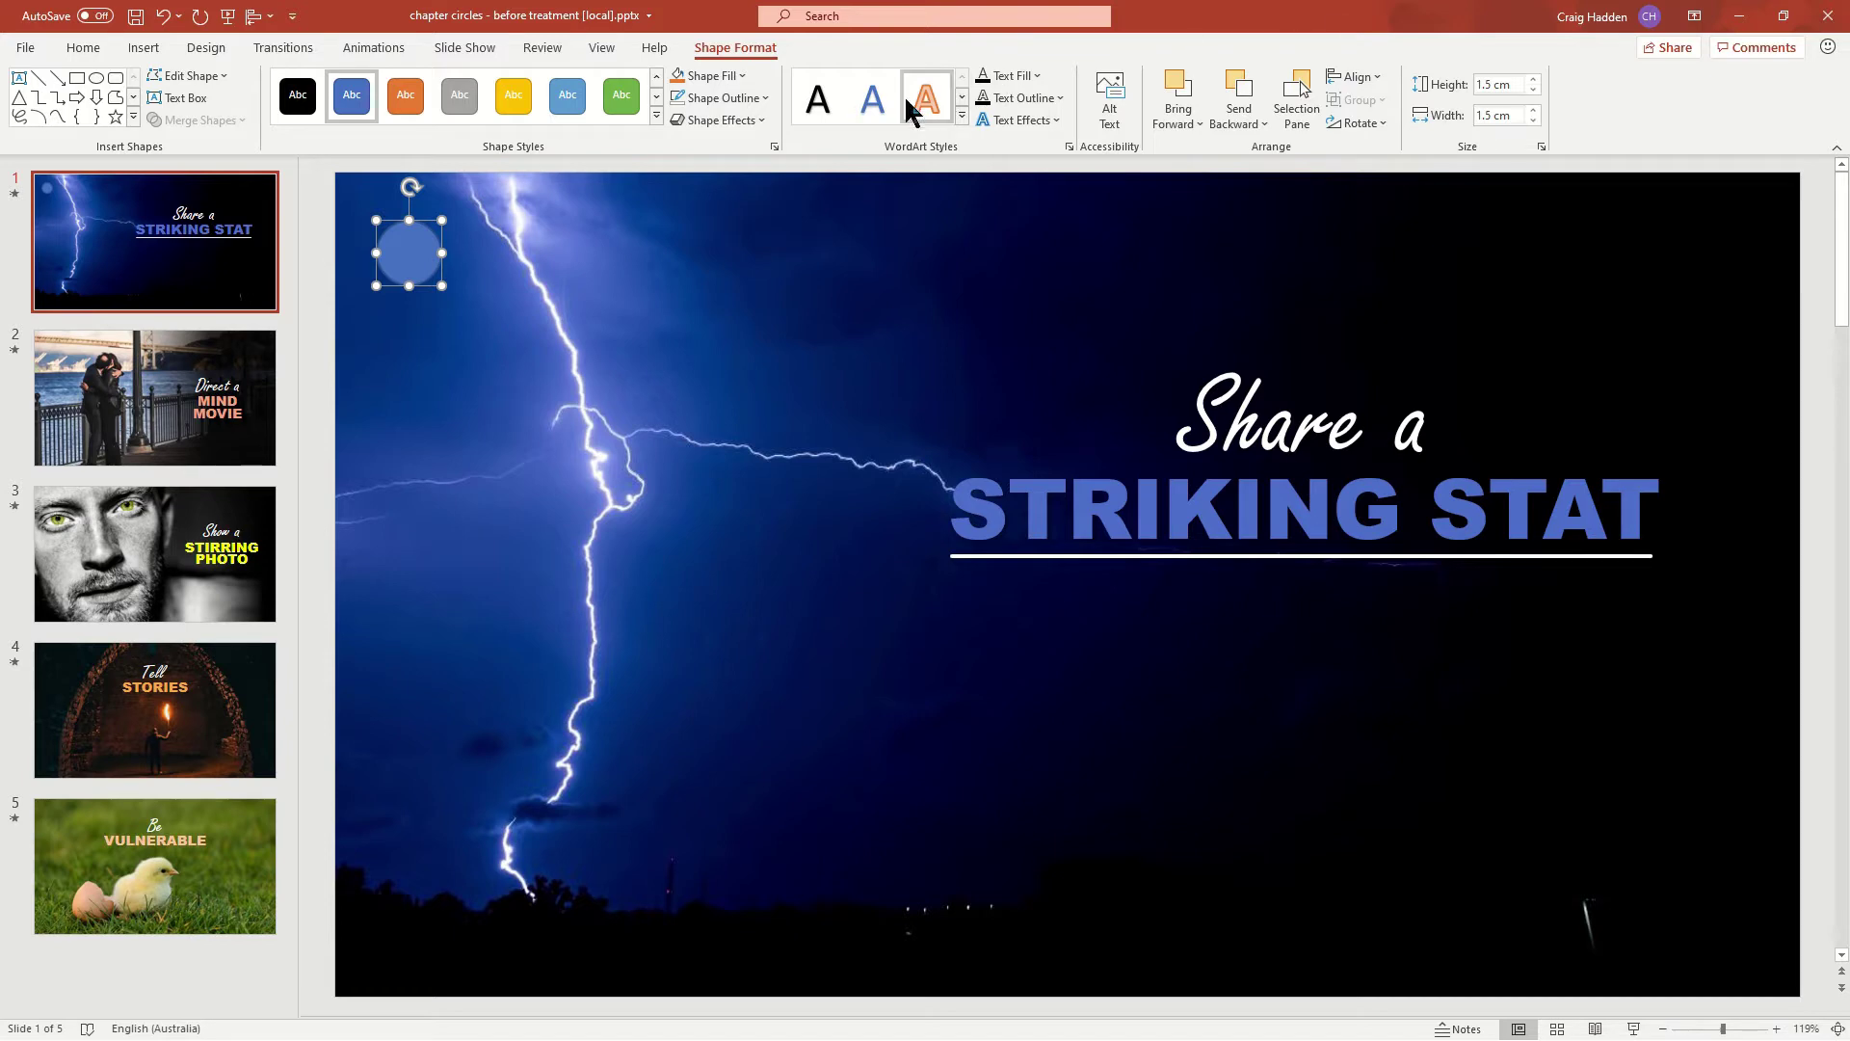
# Give the circle no outline and an orange fill at 80% transparency.
pyautogui.click(765, 100)
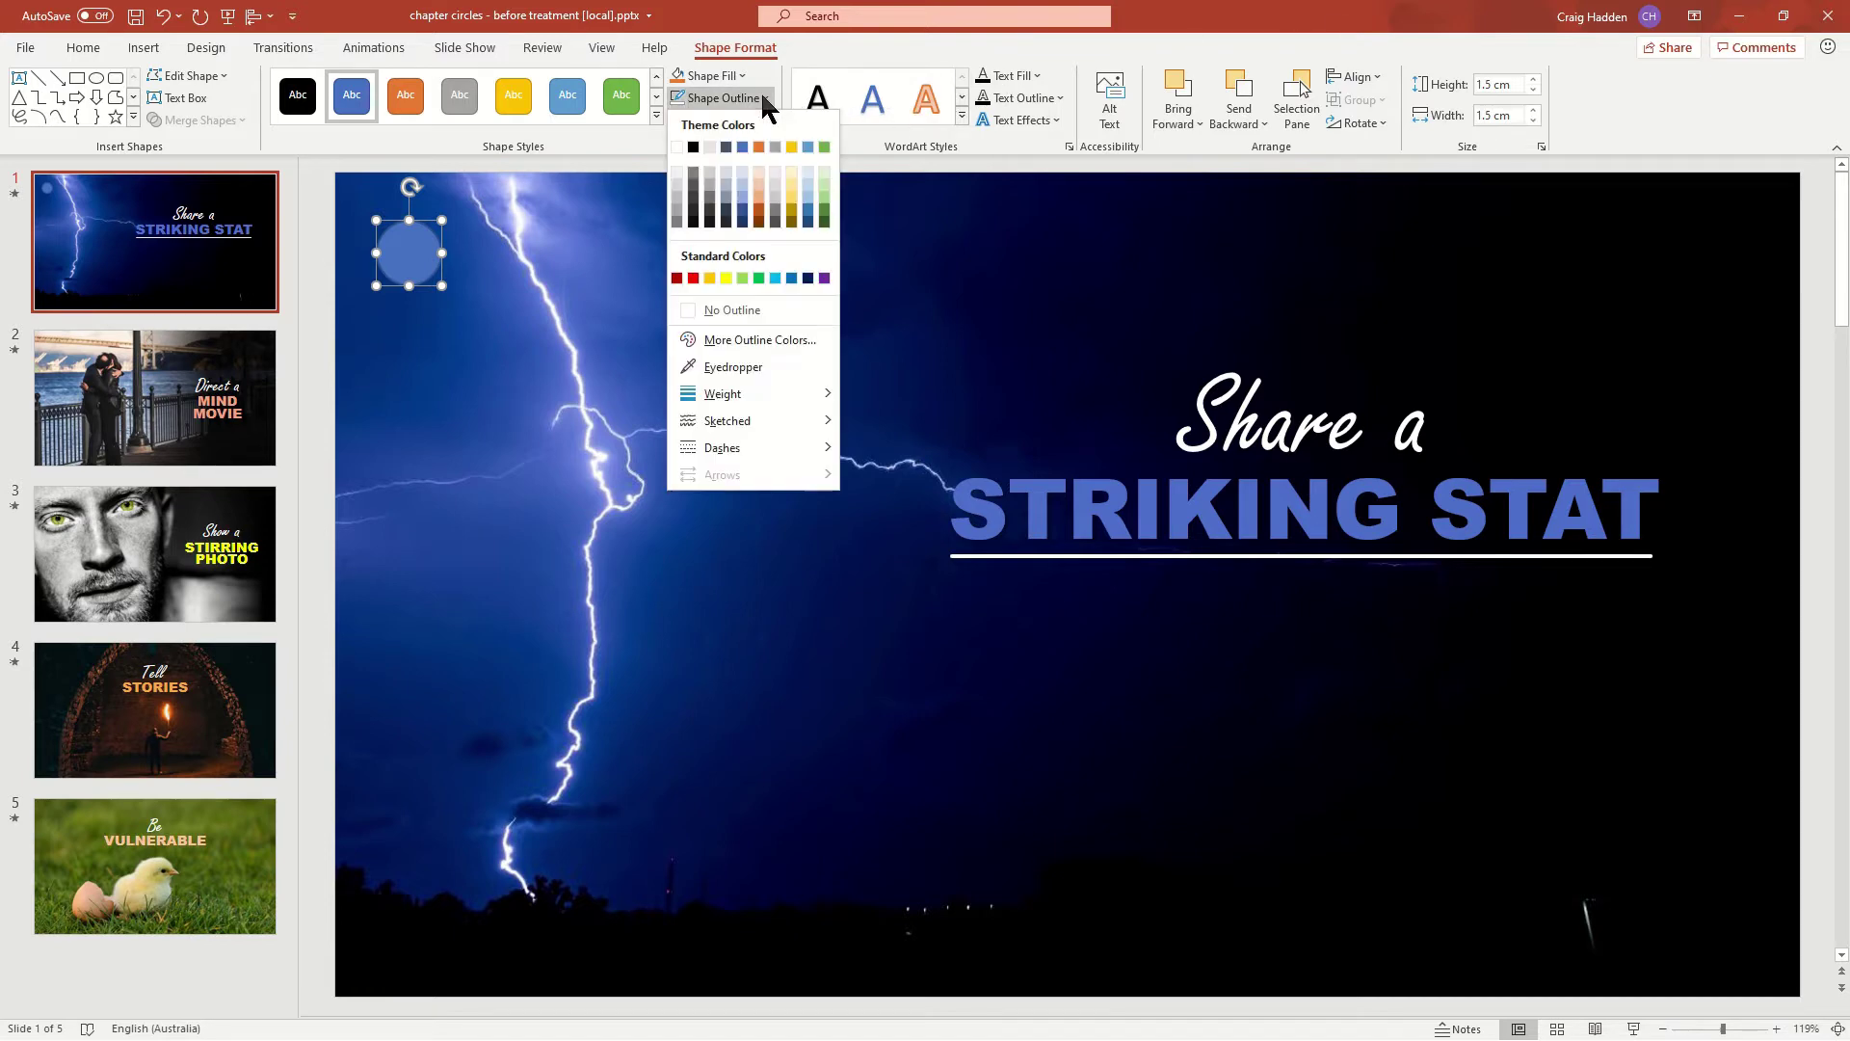
pyautogui.click(750, 314)
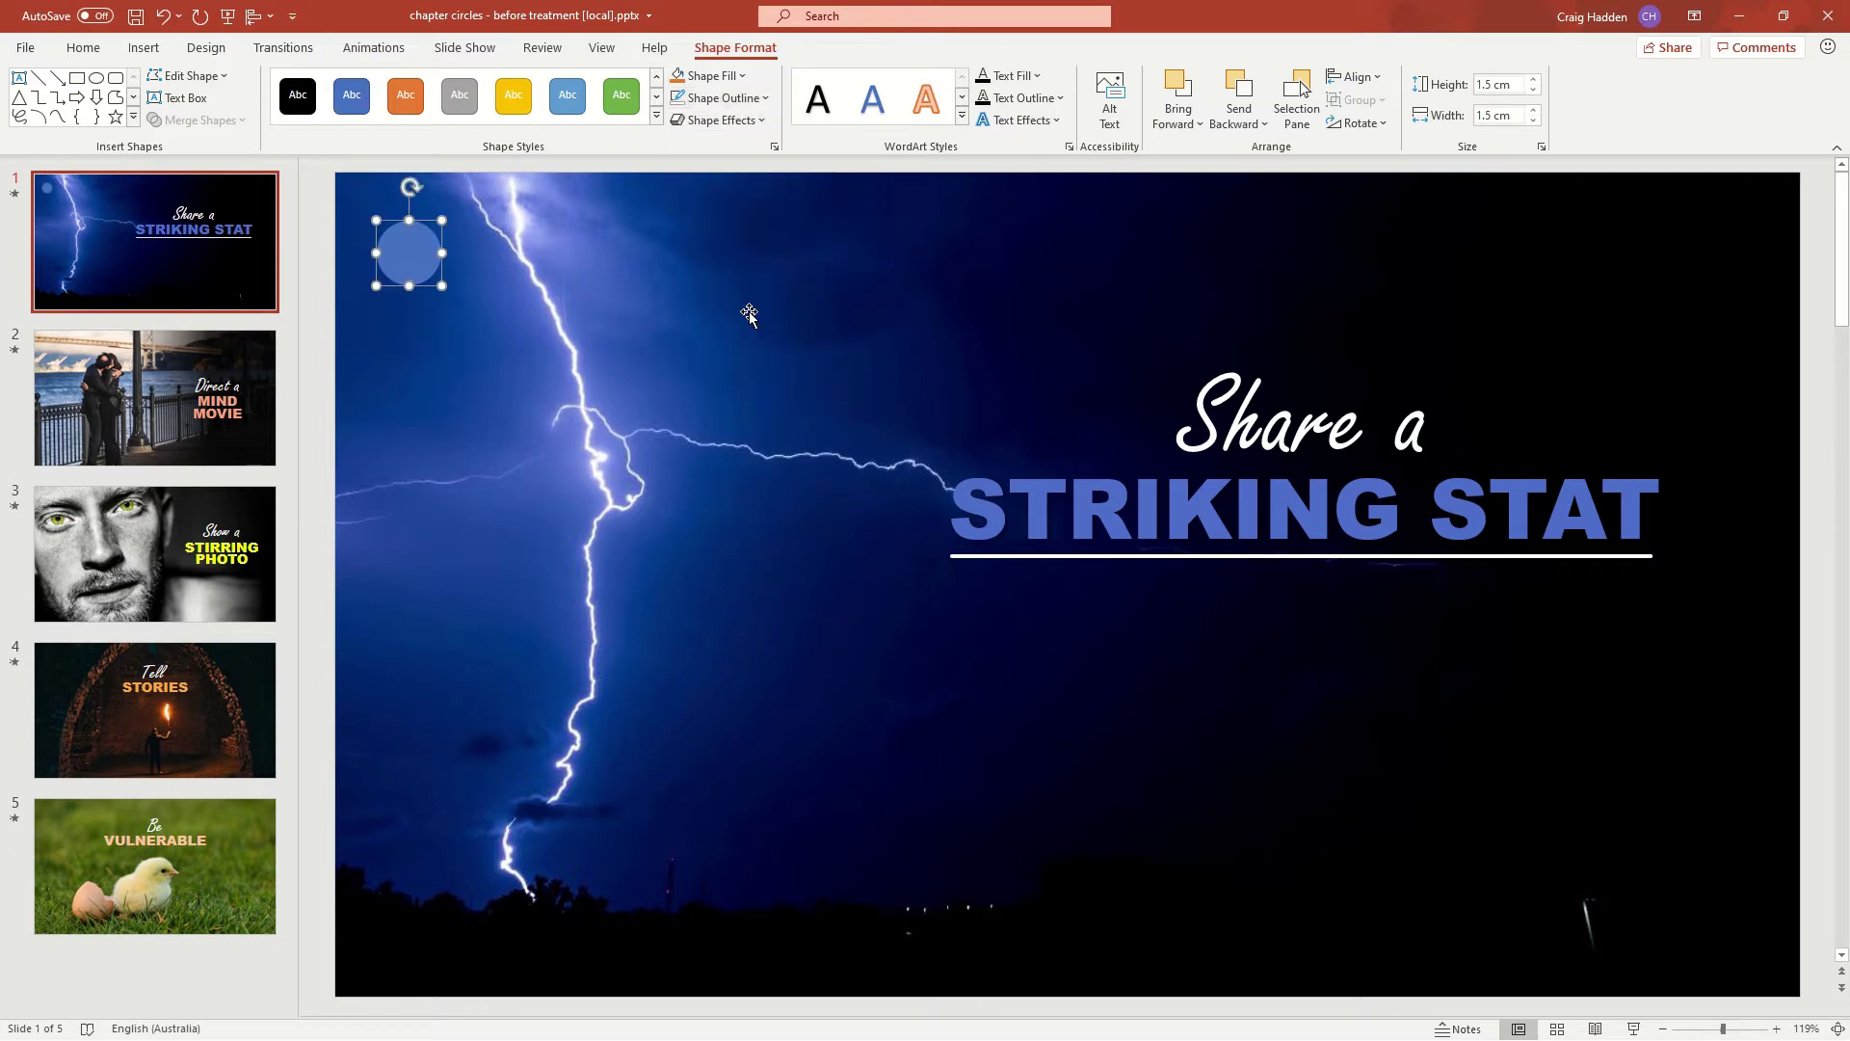
pyautogui.click(679, 78)
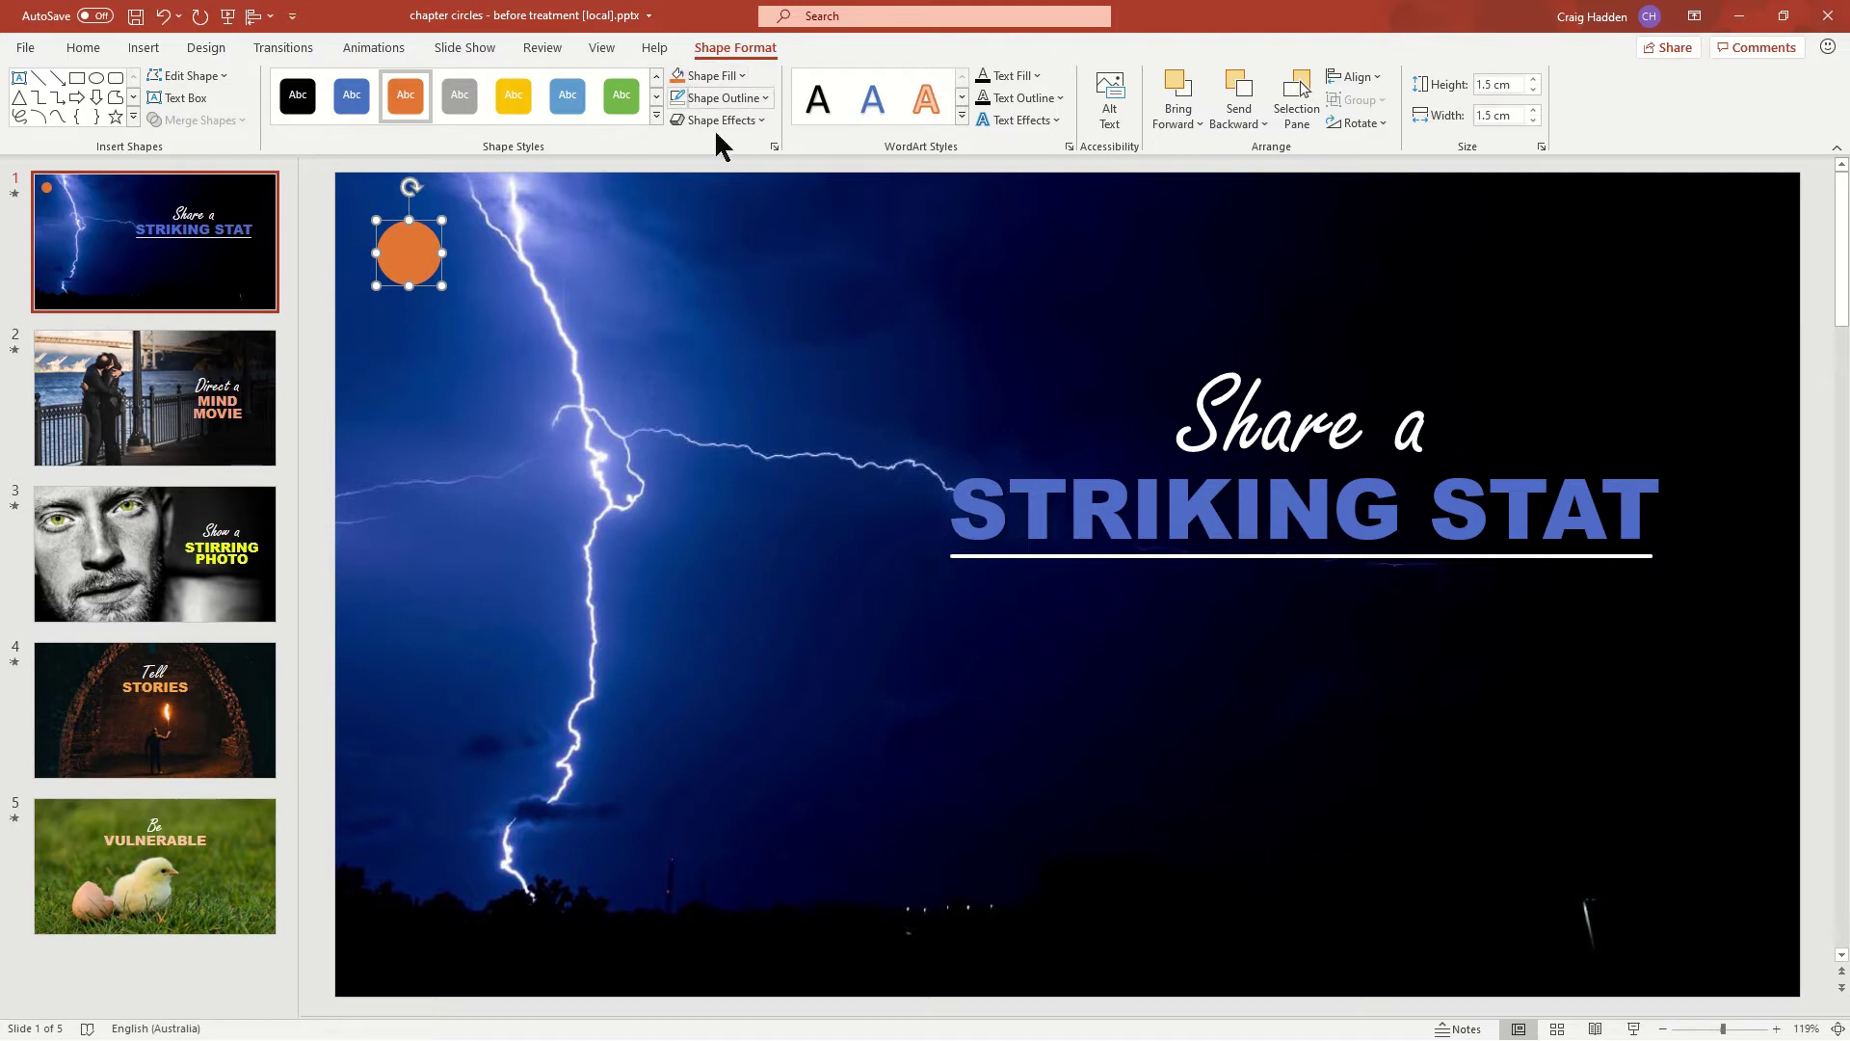
pyautogui.click(774, 146)
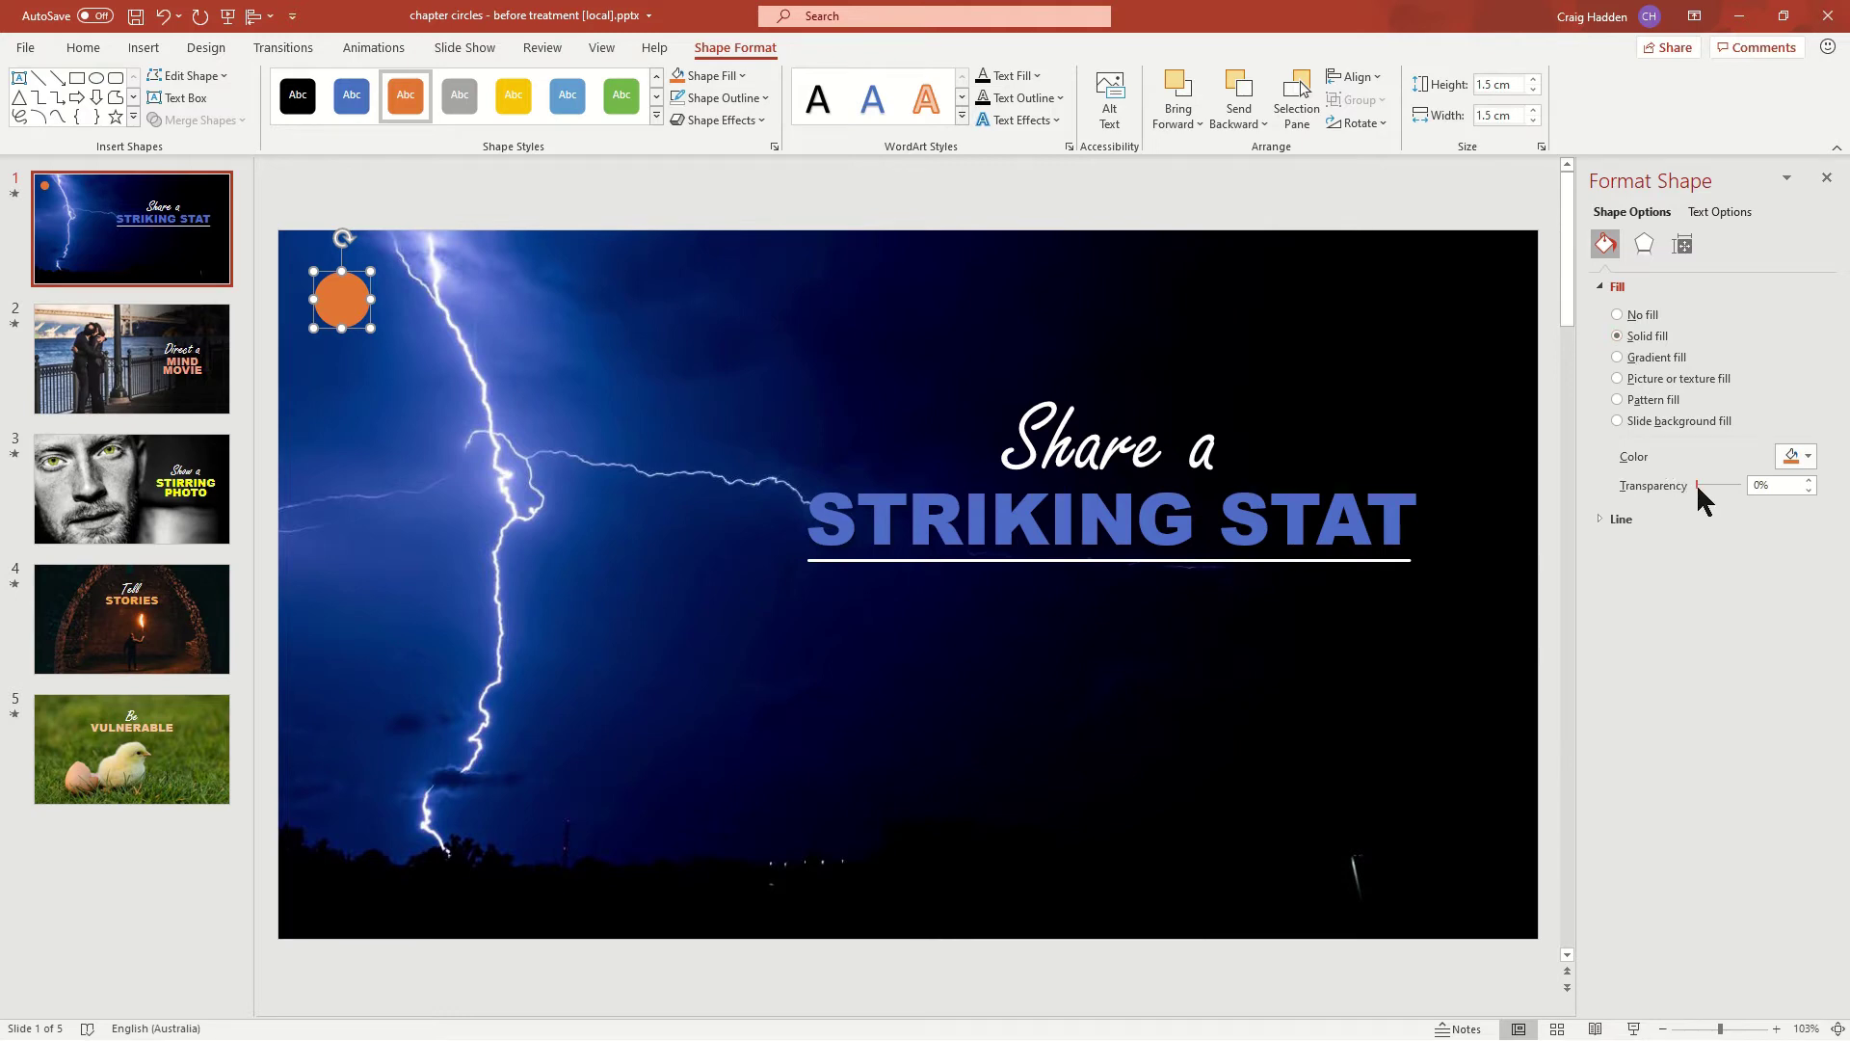
pyautogui.moveTo(1696, 483); pyautogui.dragTo(1727, 489)
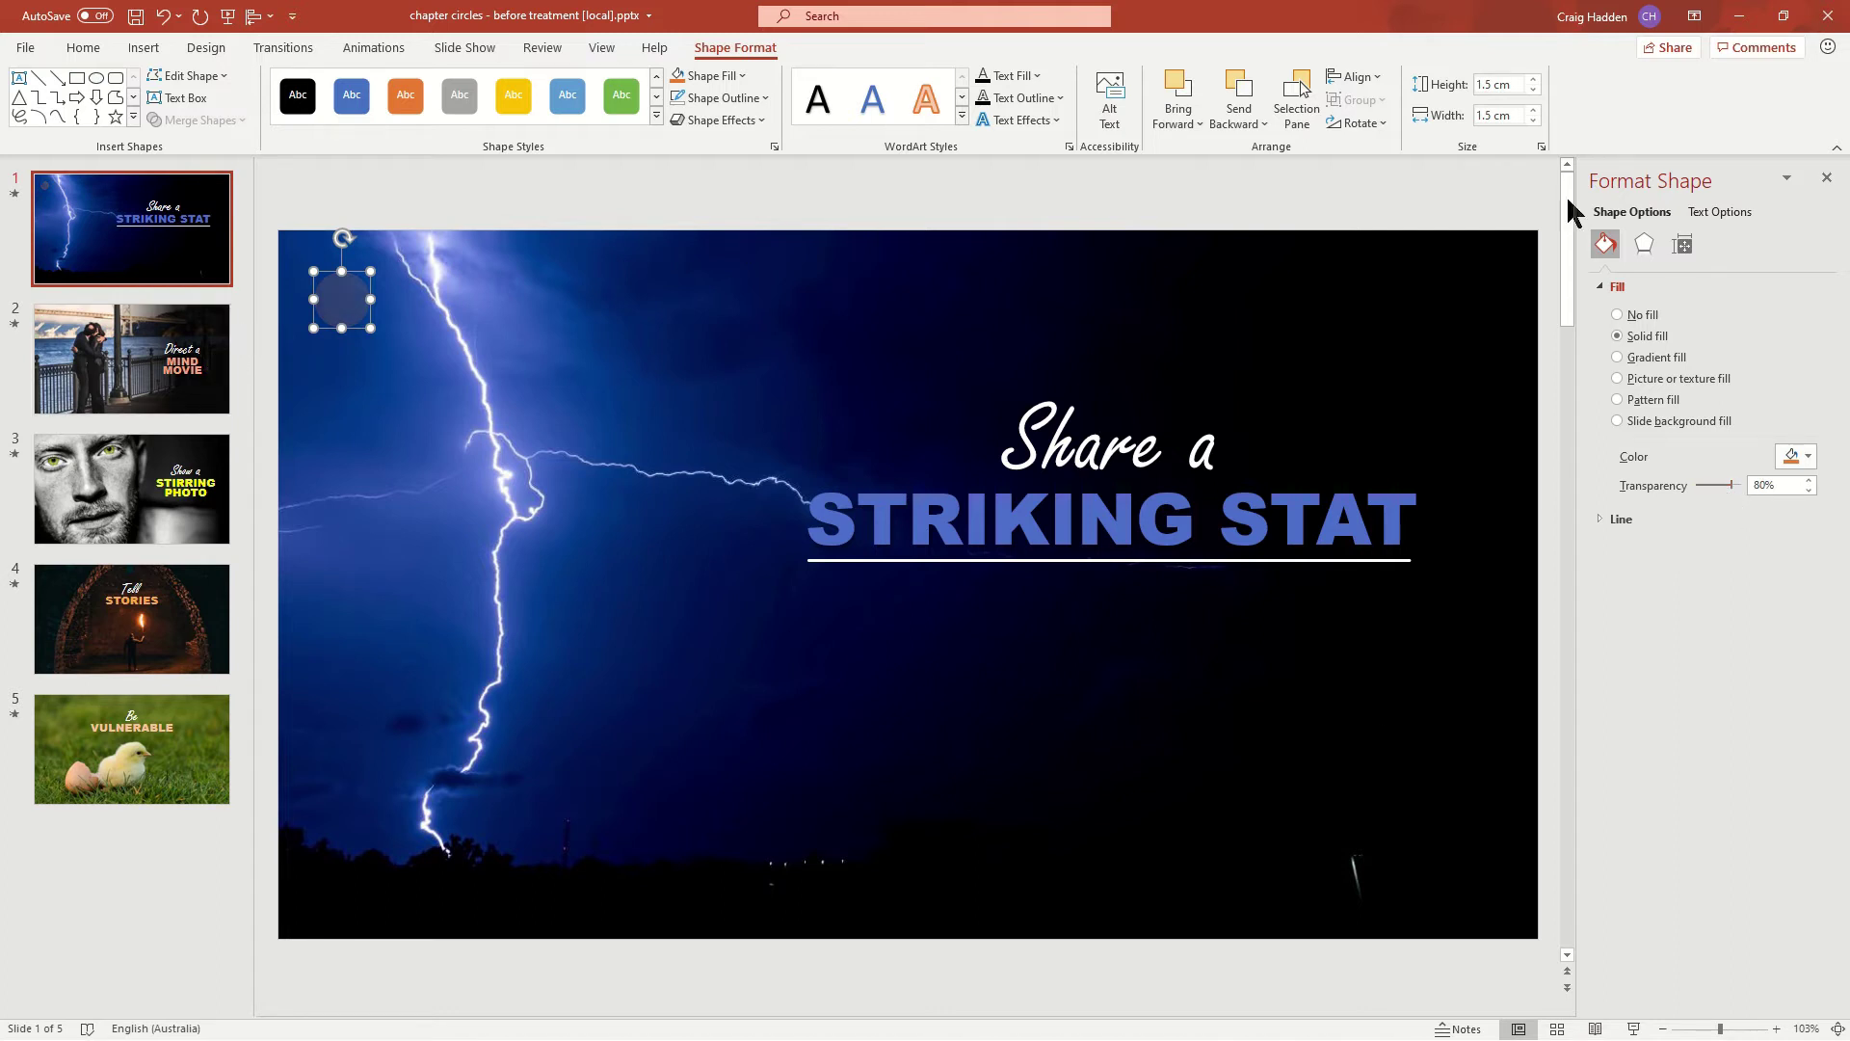
pyautogui.click(1827, 179)
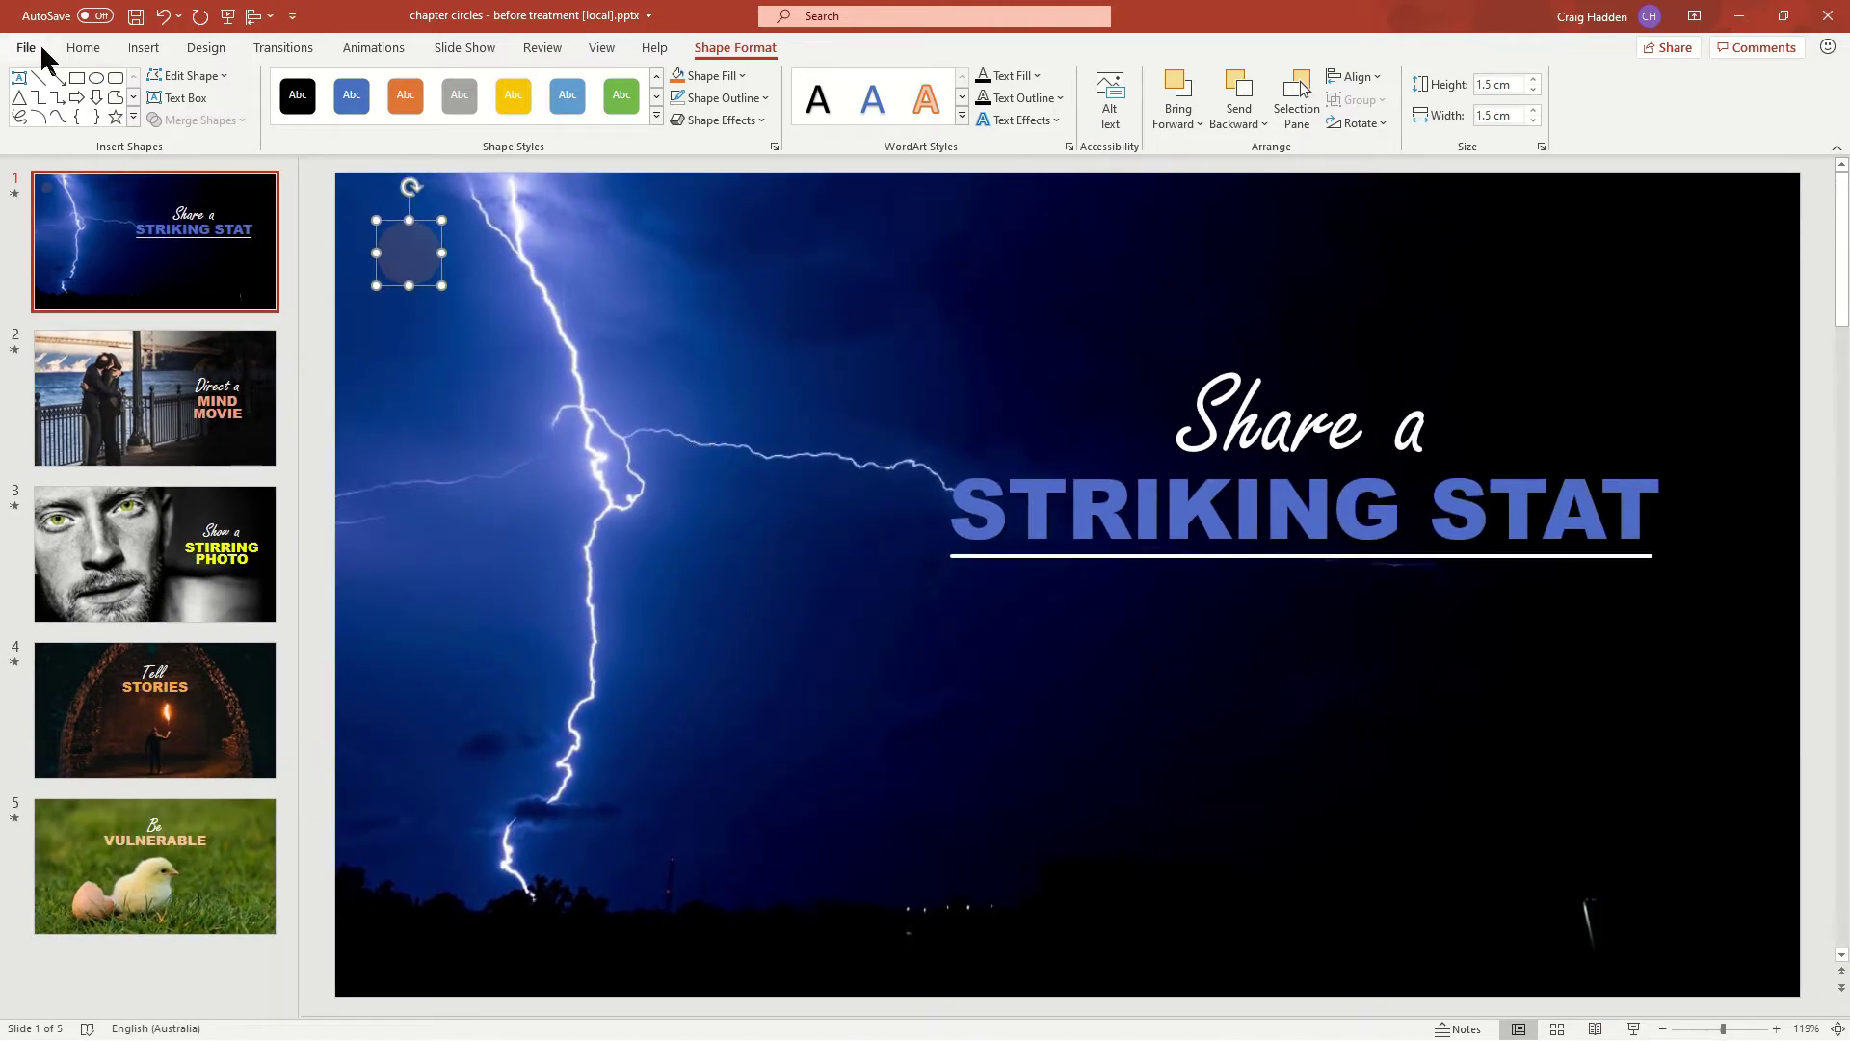
# Duplicate the faded circle and move the copy to the top-right corner, level with the original.
pyautogui.click(77, 48)
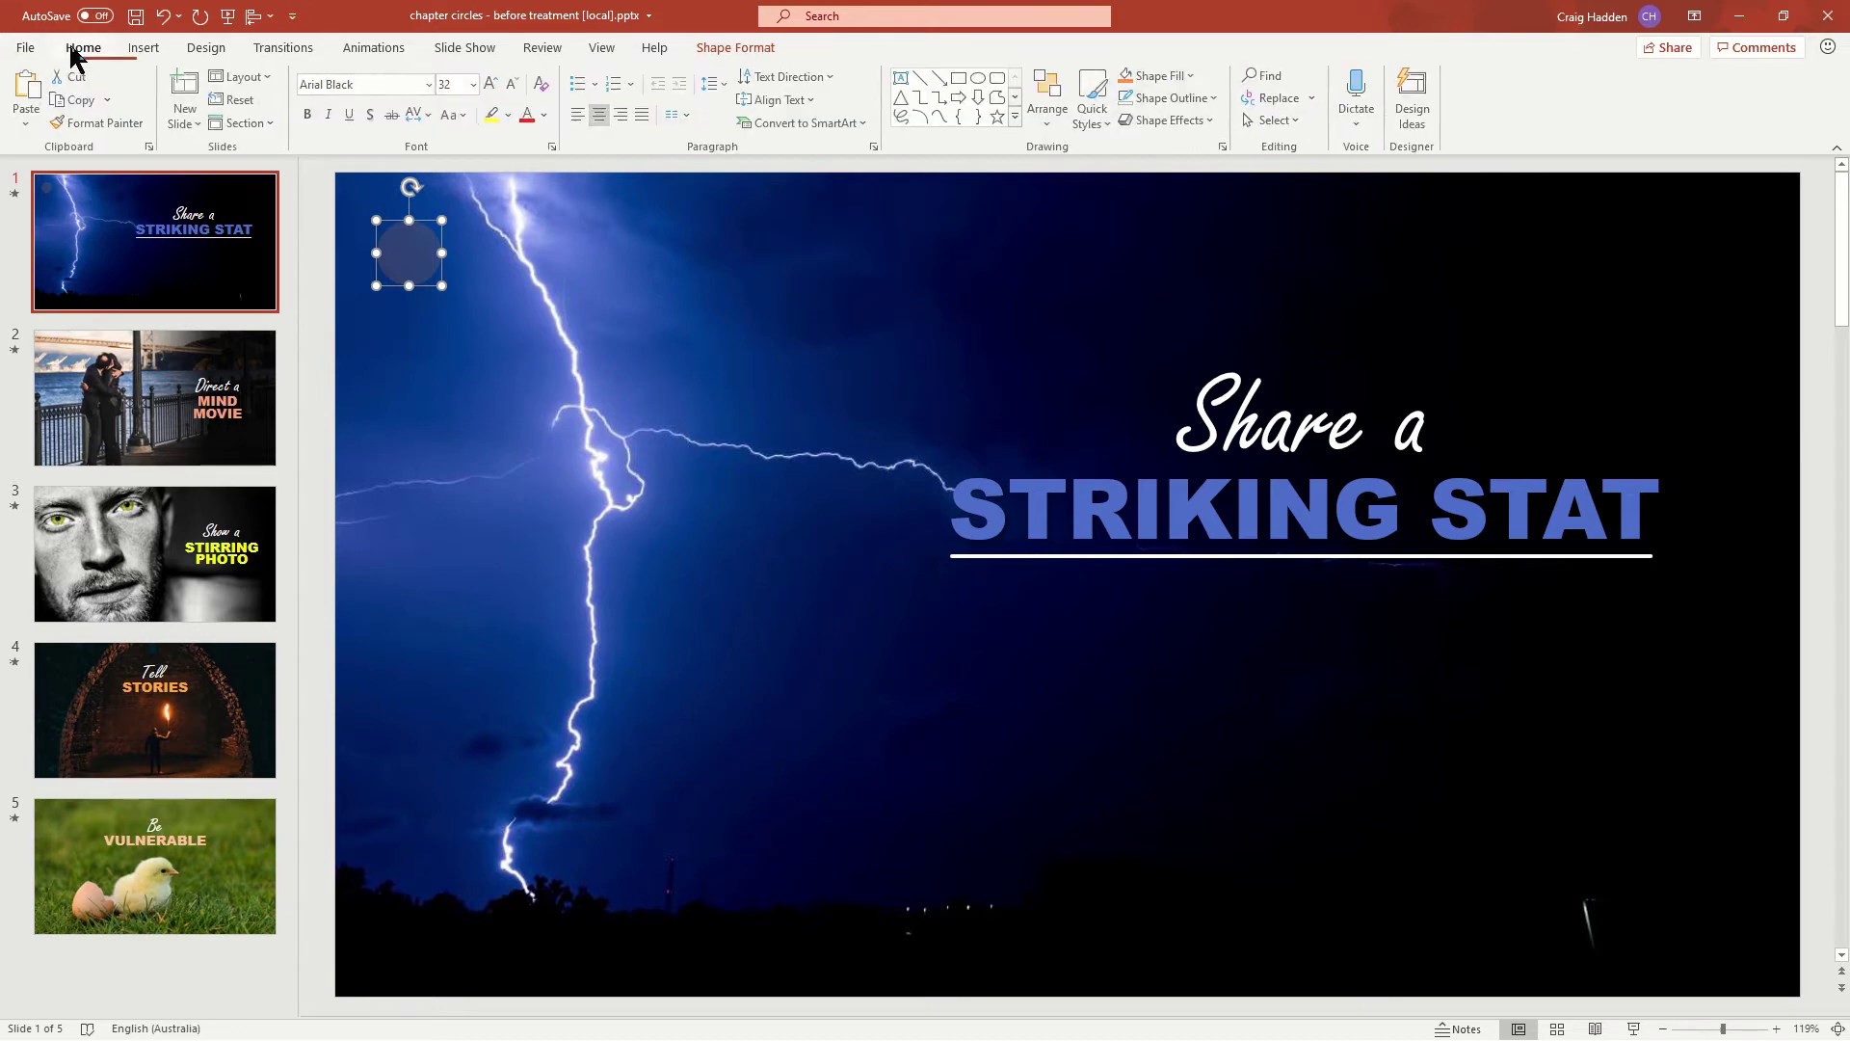
pyautogui.click(110, 99)
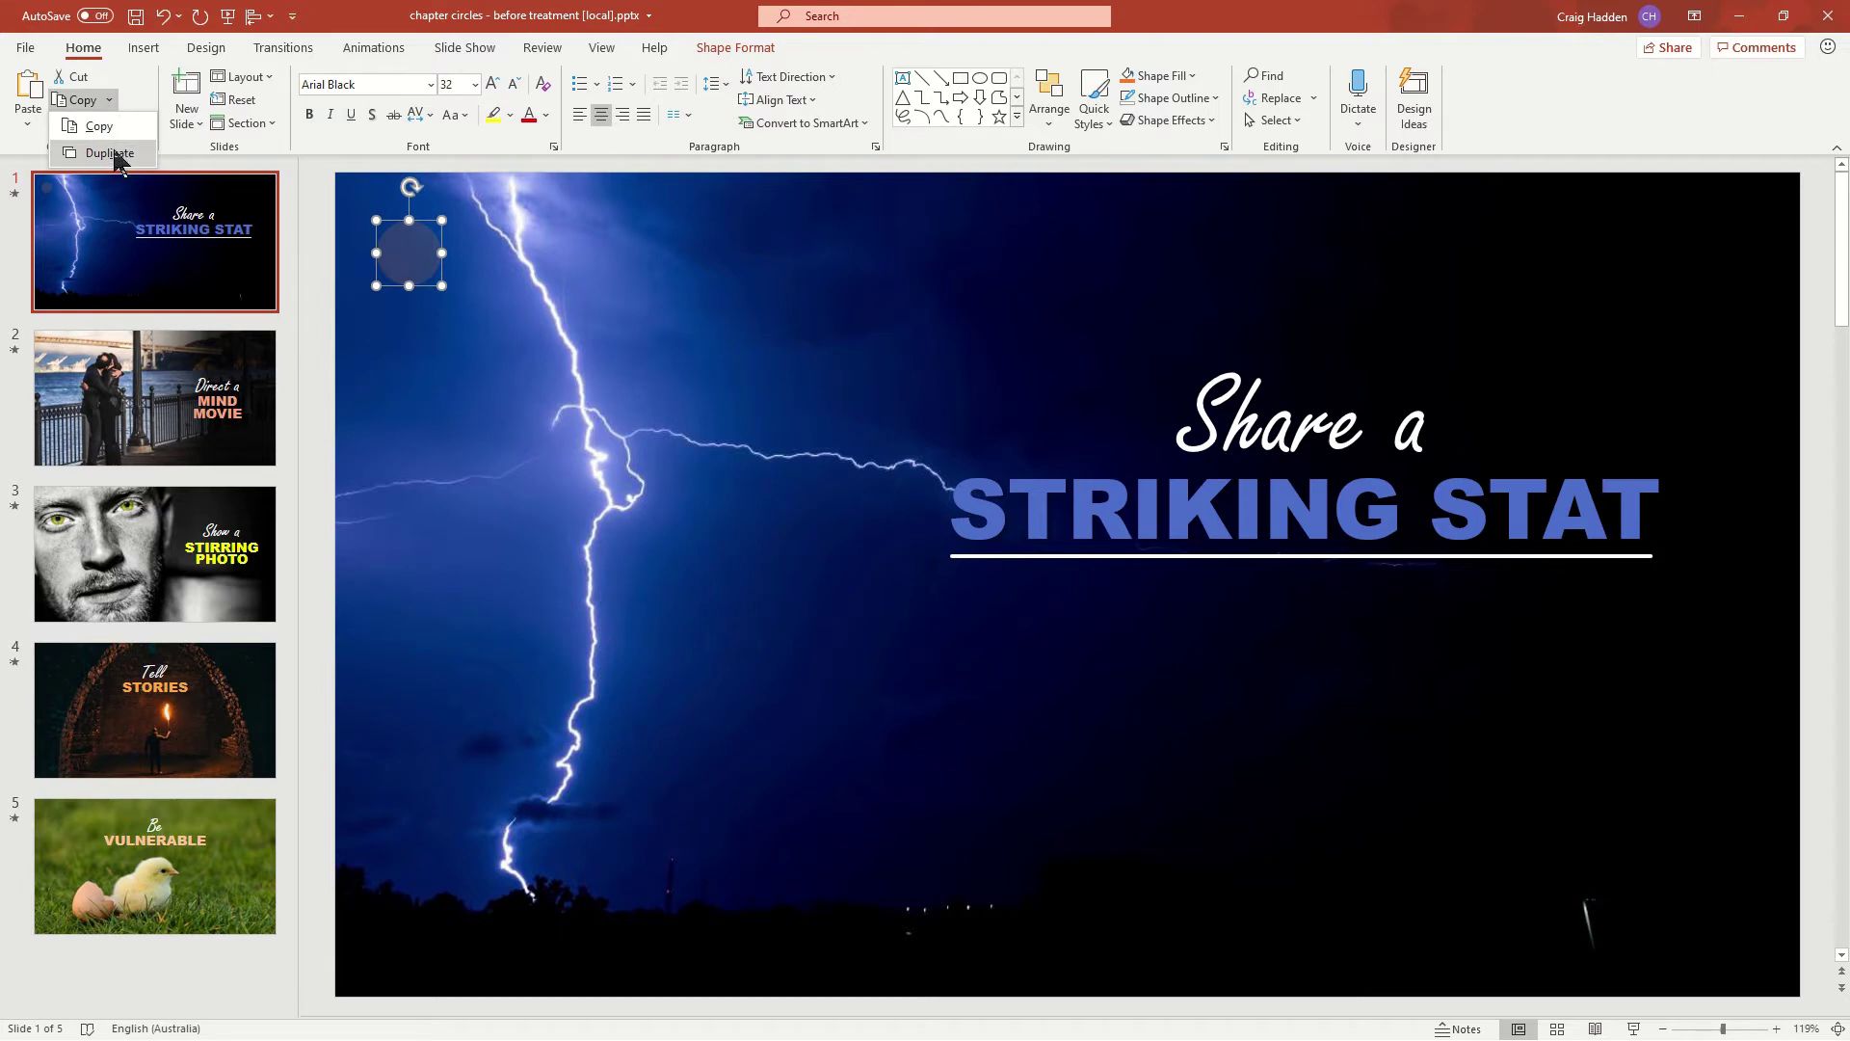
pyautogui.click(113, 152)
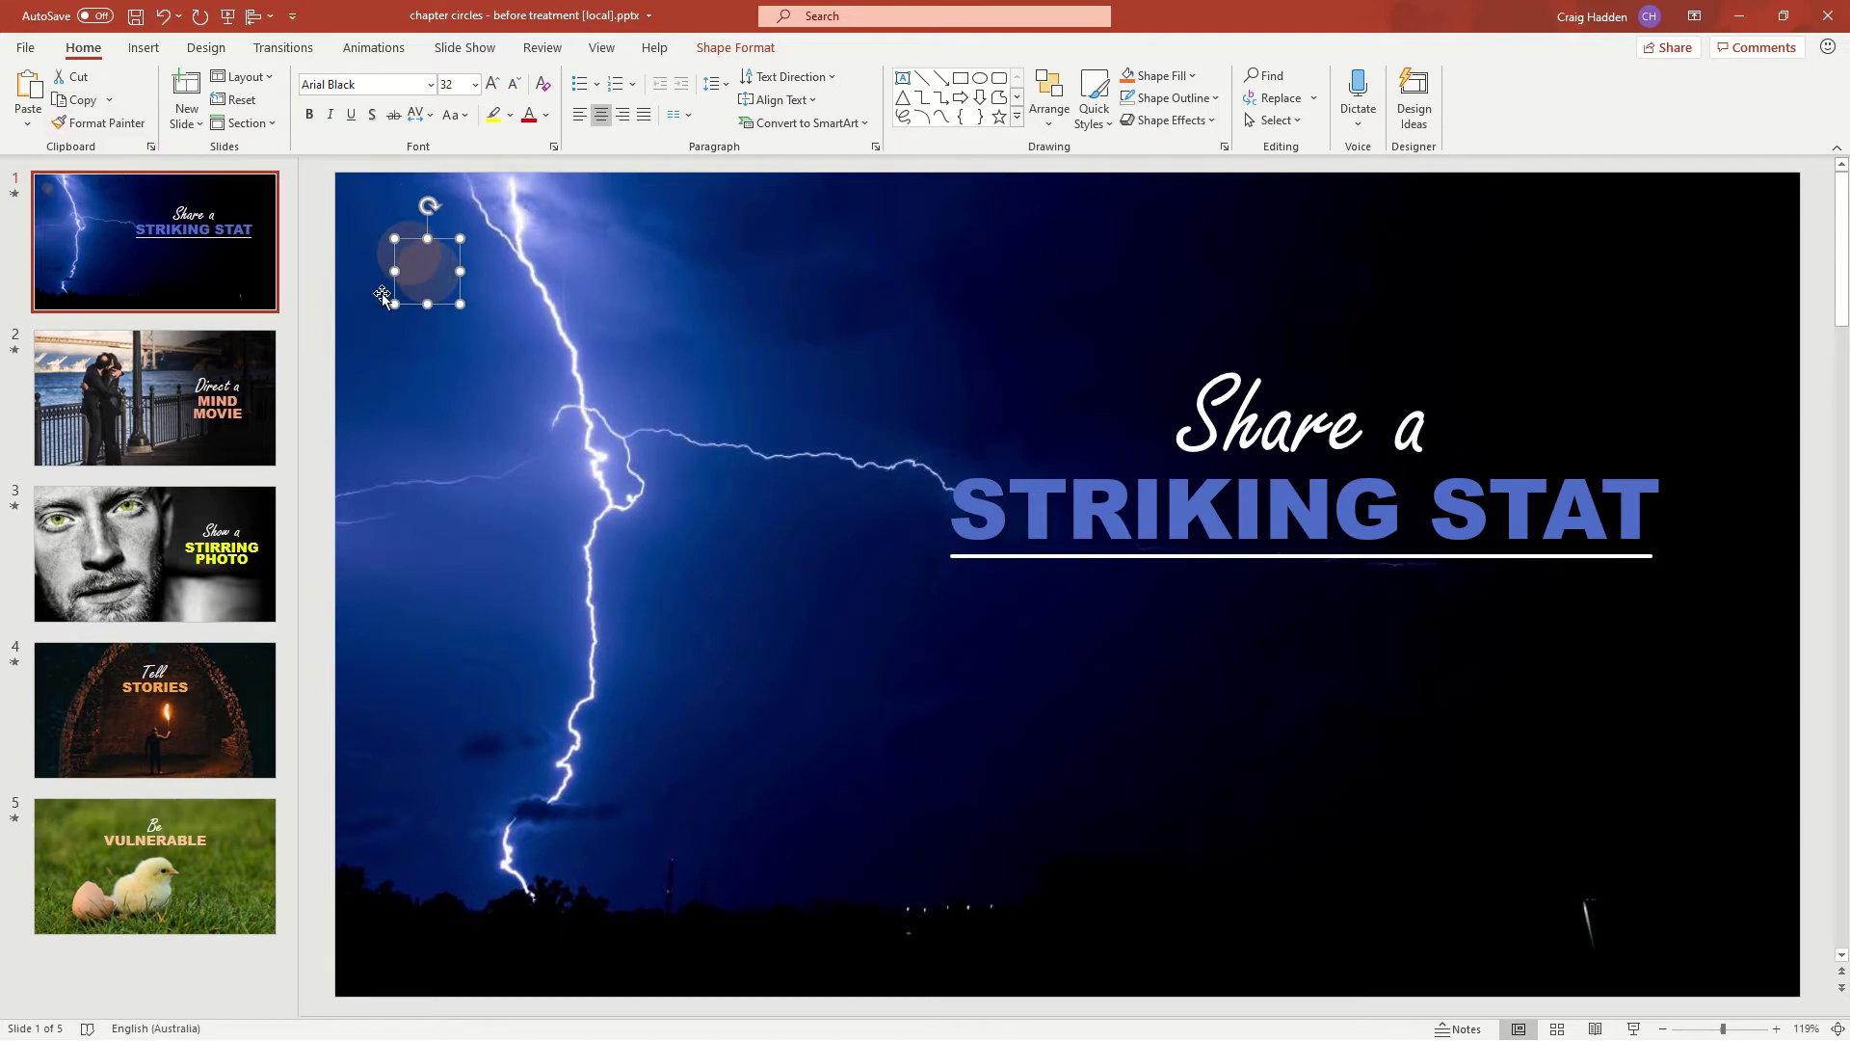
pyautogui.moveTo(431, 277); pyautogui.dragTo(1734, 261)
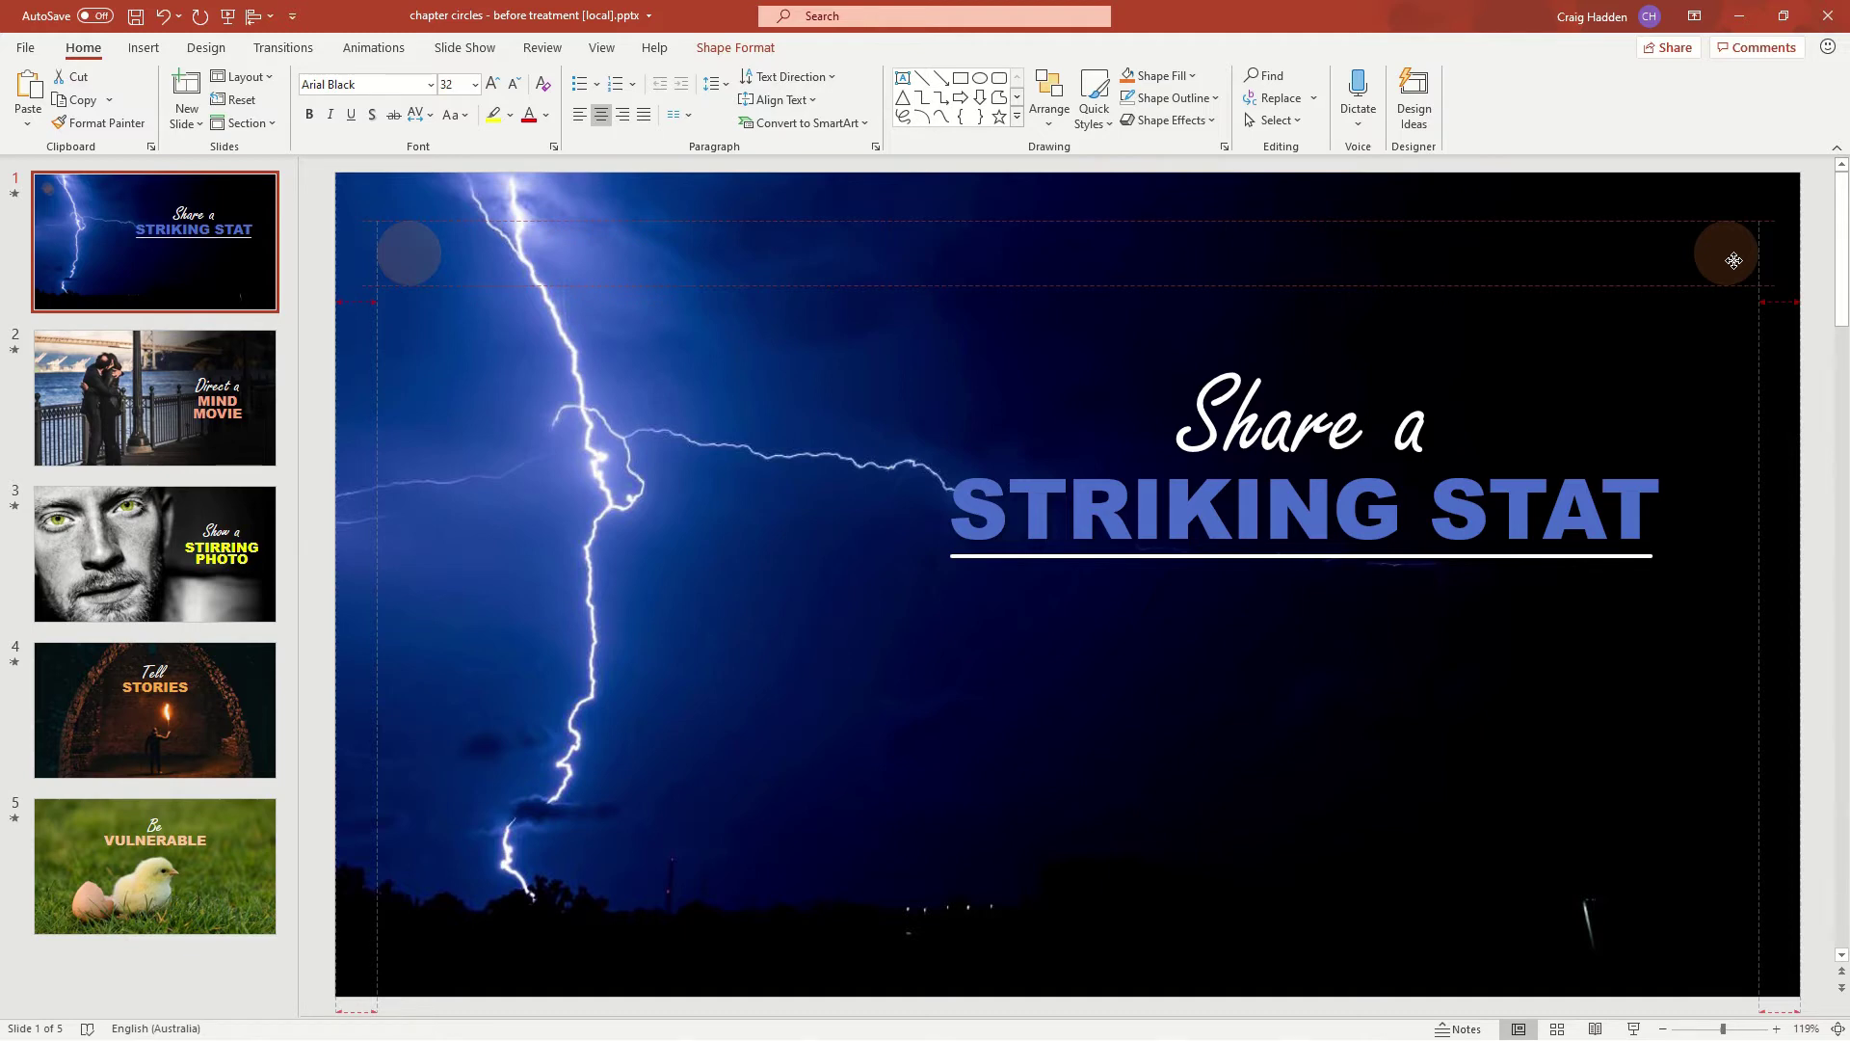
pyautogui.moveTo(1733, 261); pyautogui.dragTo(1733, 261)
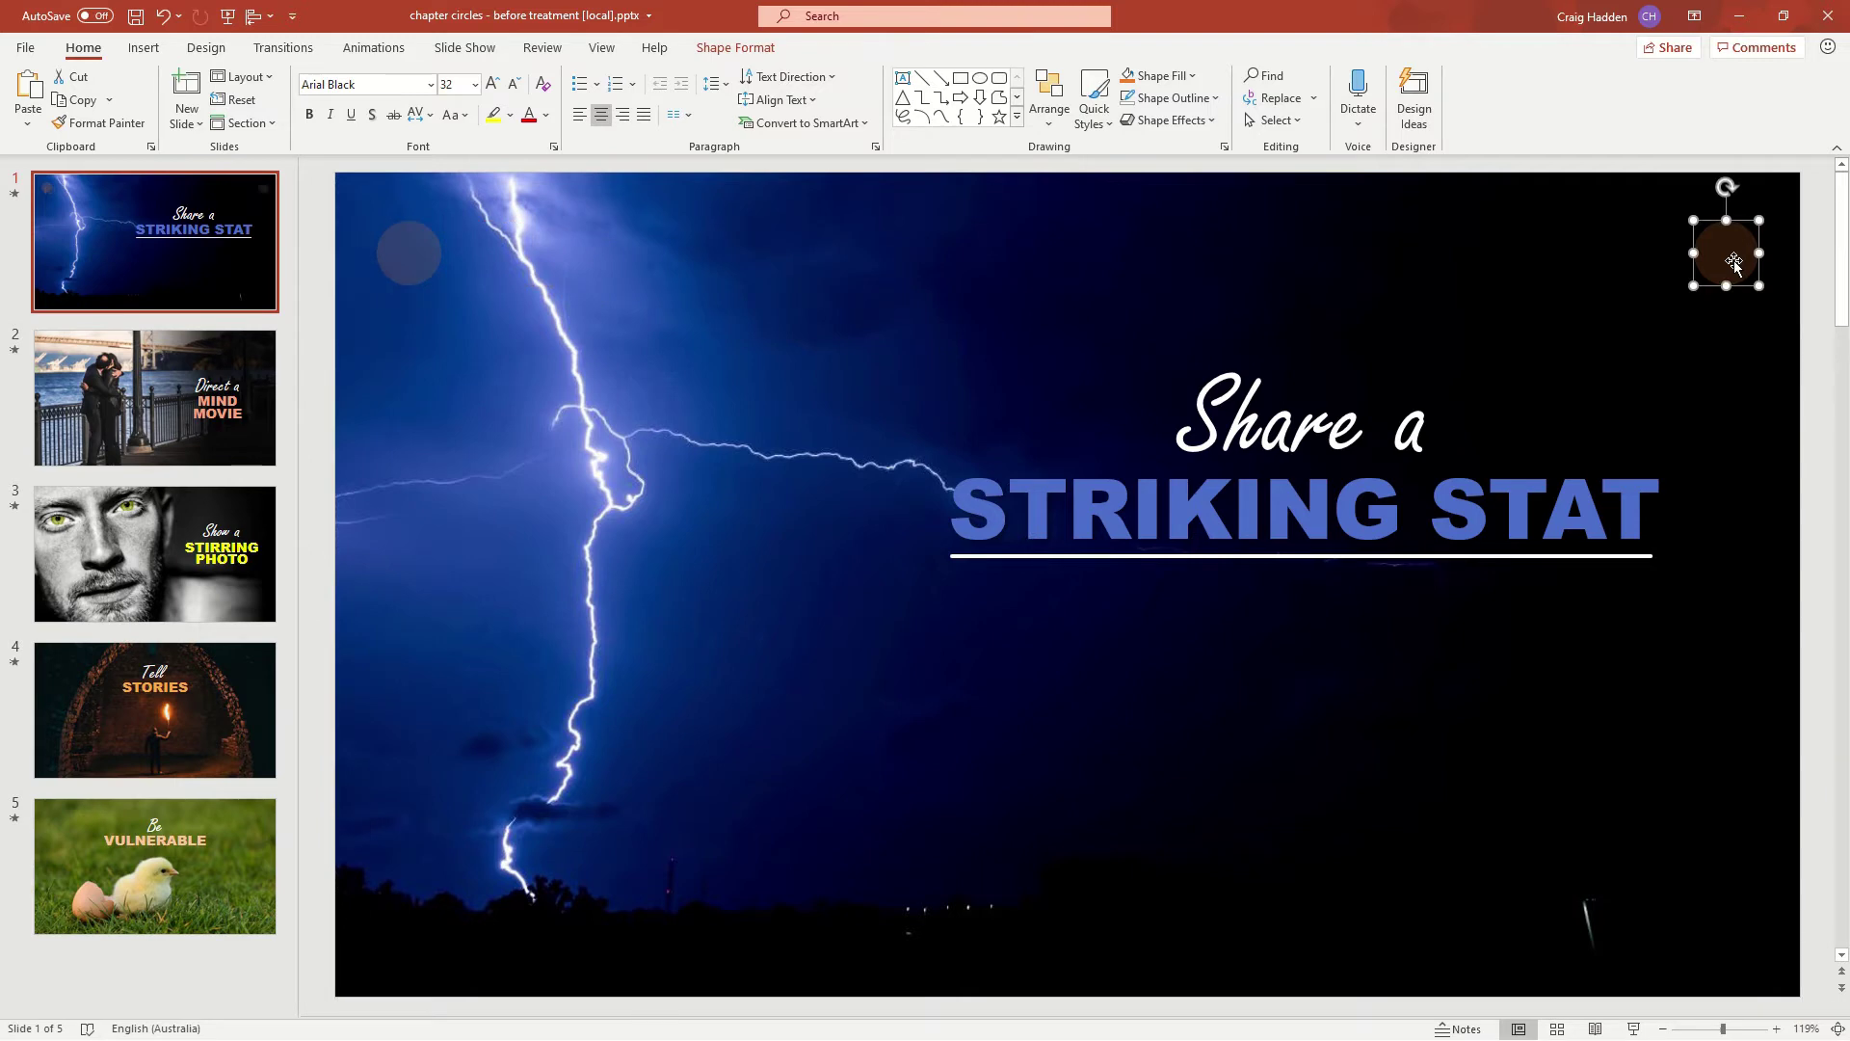
pyautogui.click(408, 257)
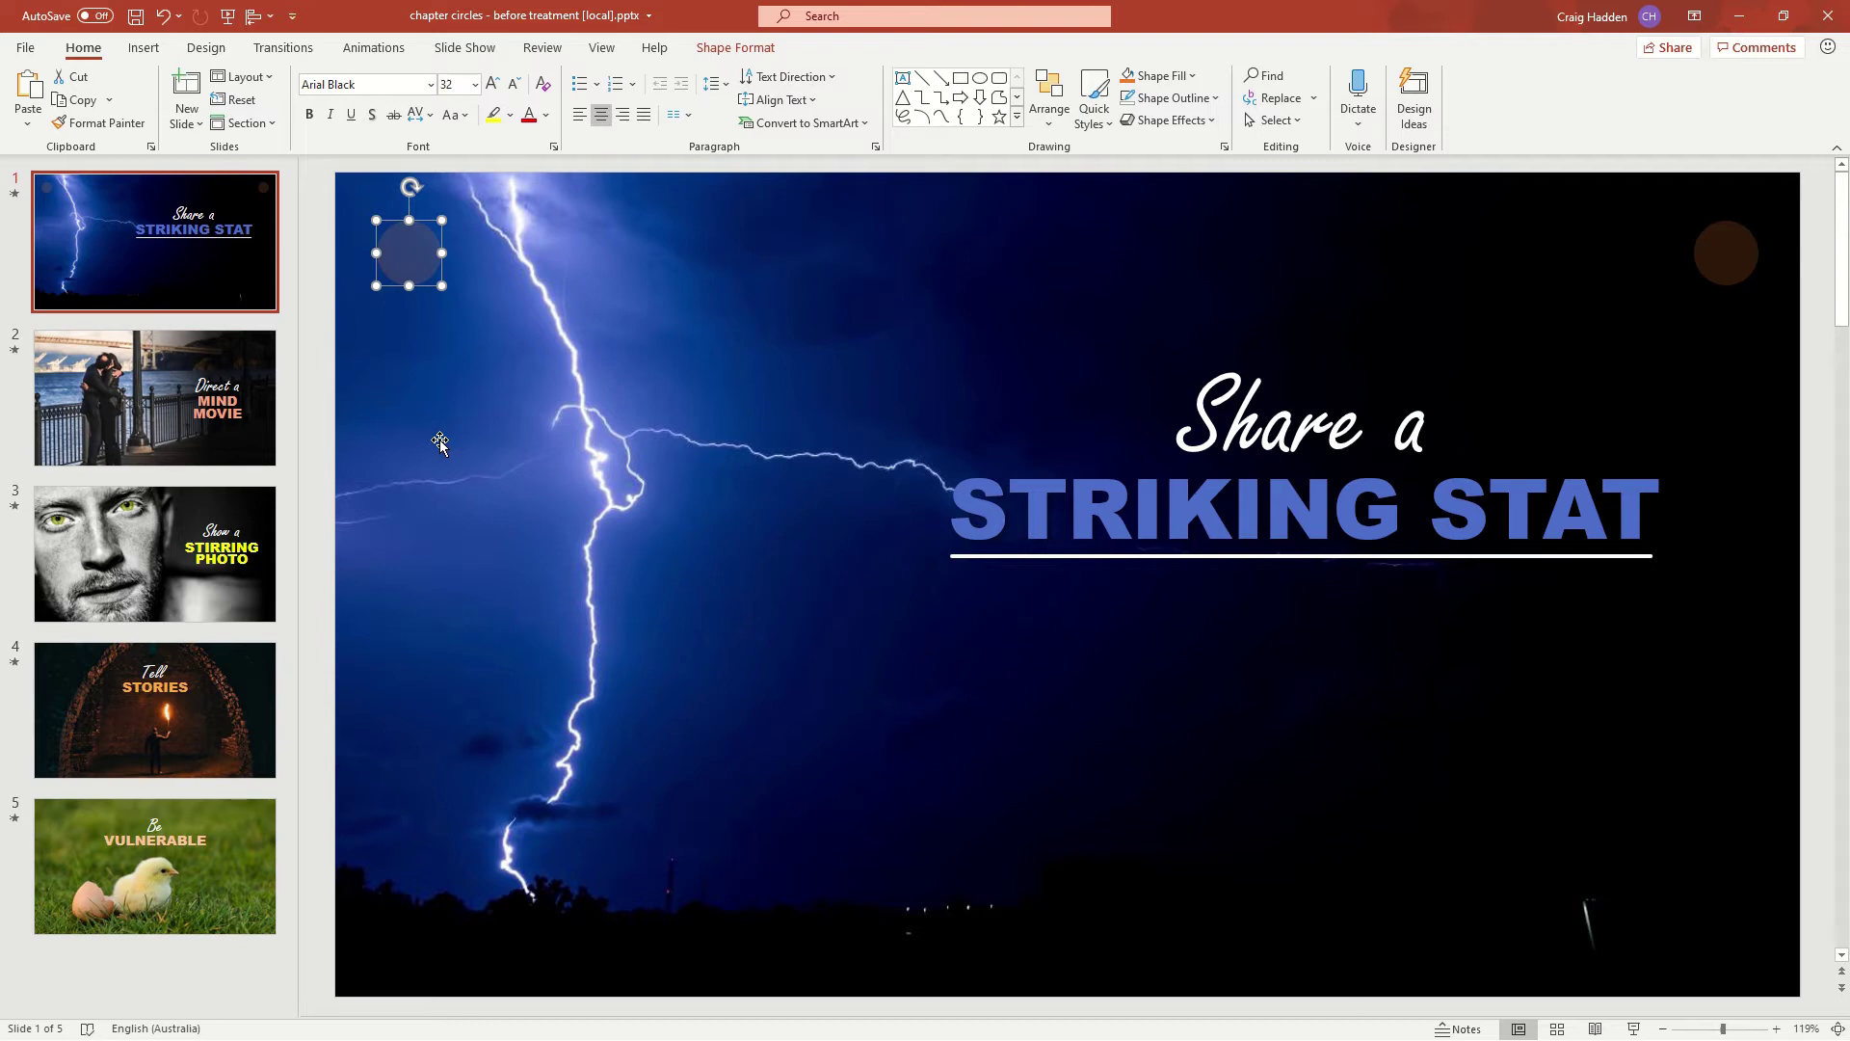
# Make more copies of the top-left circle with Ctrl+D and marquee-select all five circles.
pyautogui.hotkey('ctrl', 'z')
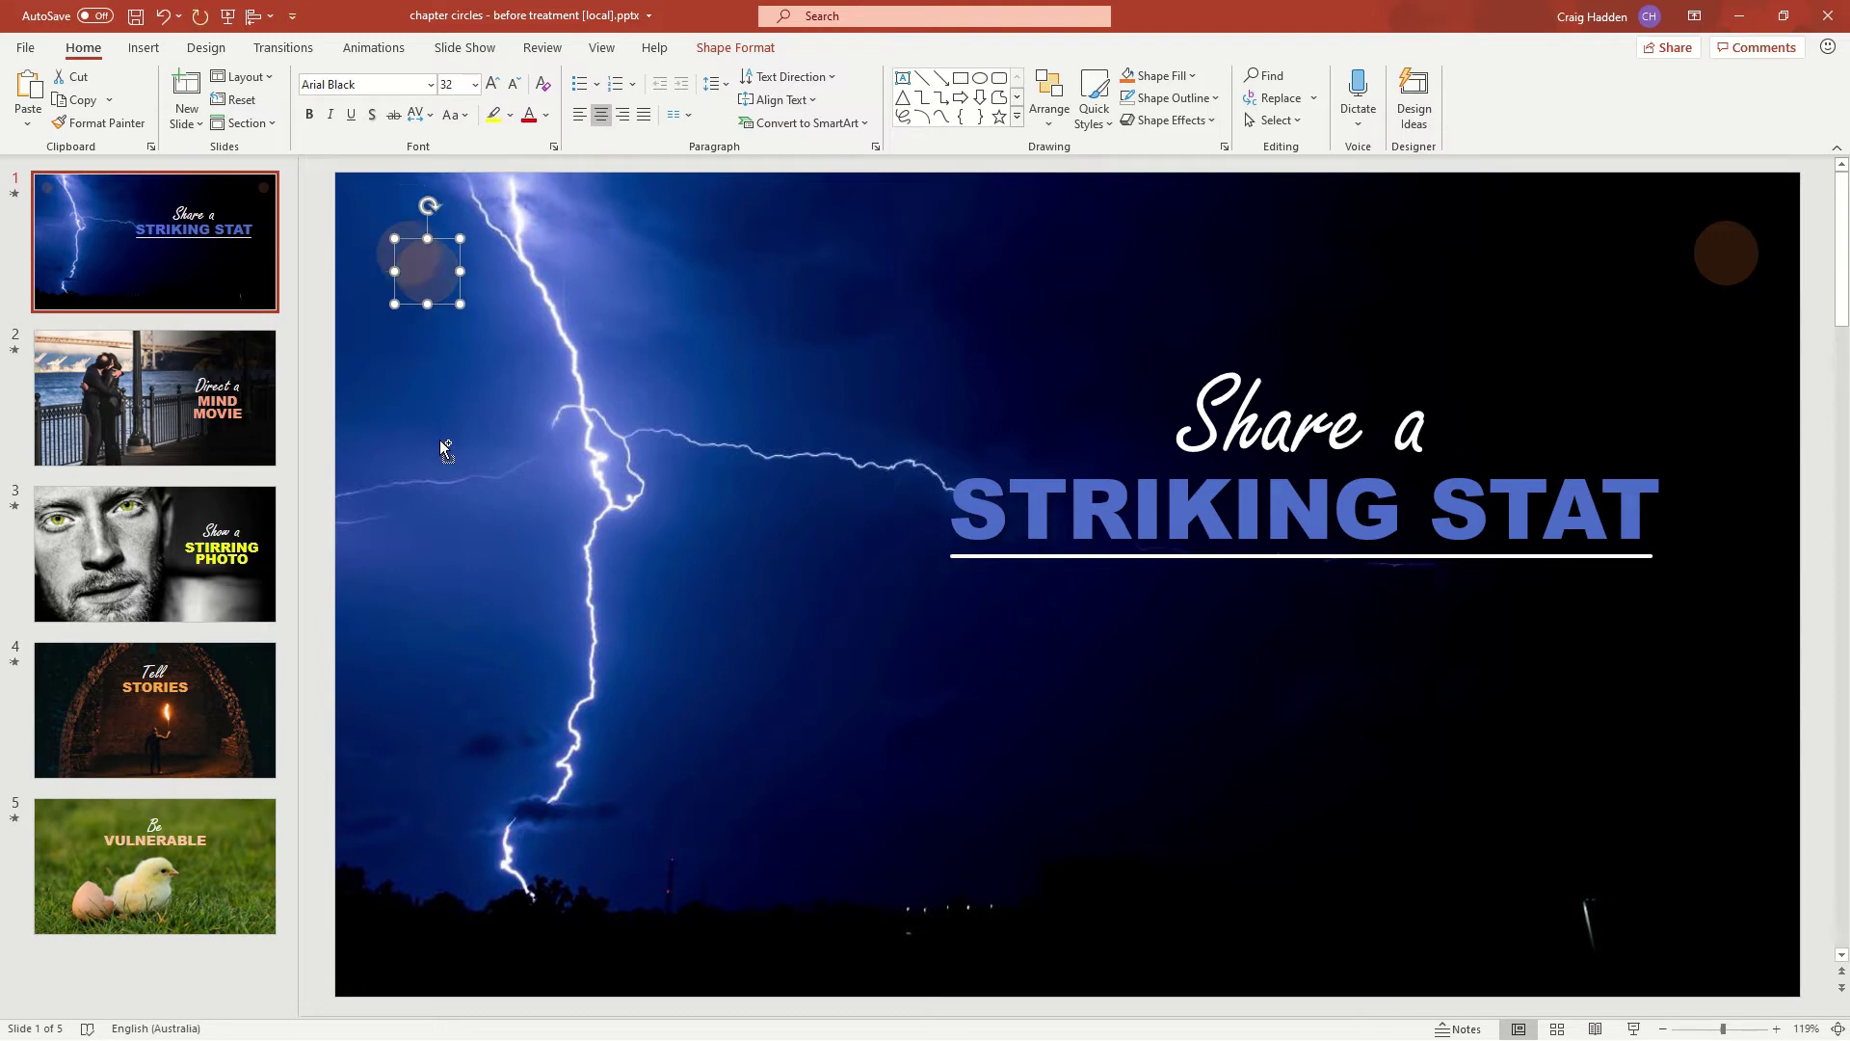
pyautogui.hotkey('ctrl', 'd')
pyautogui.hotkey('ctrl', 'd')
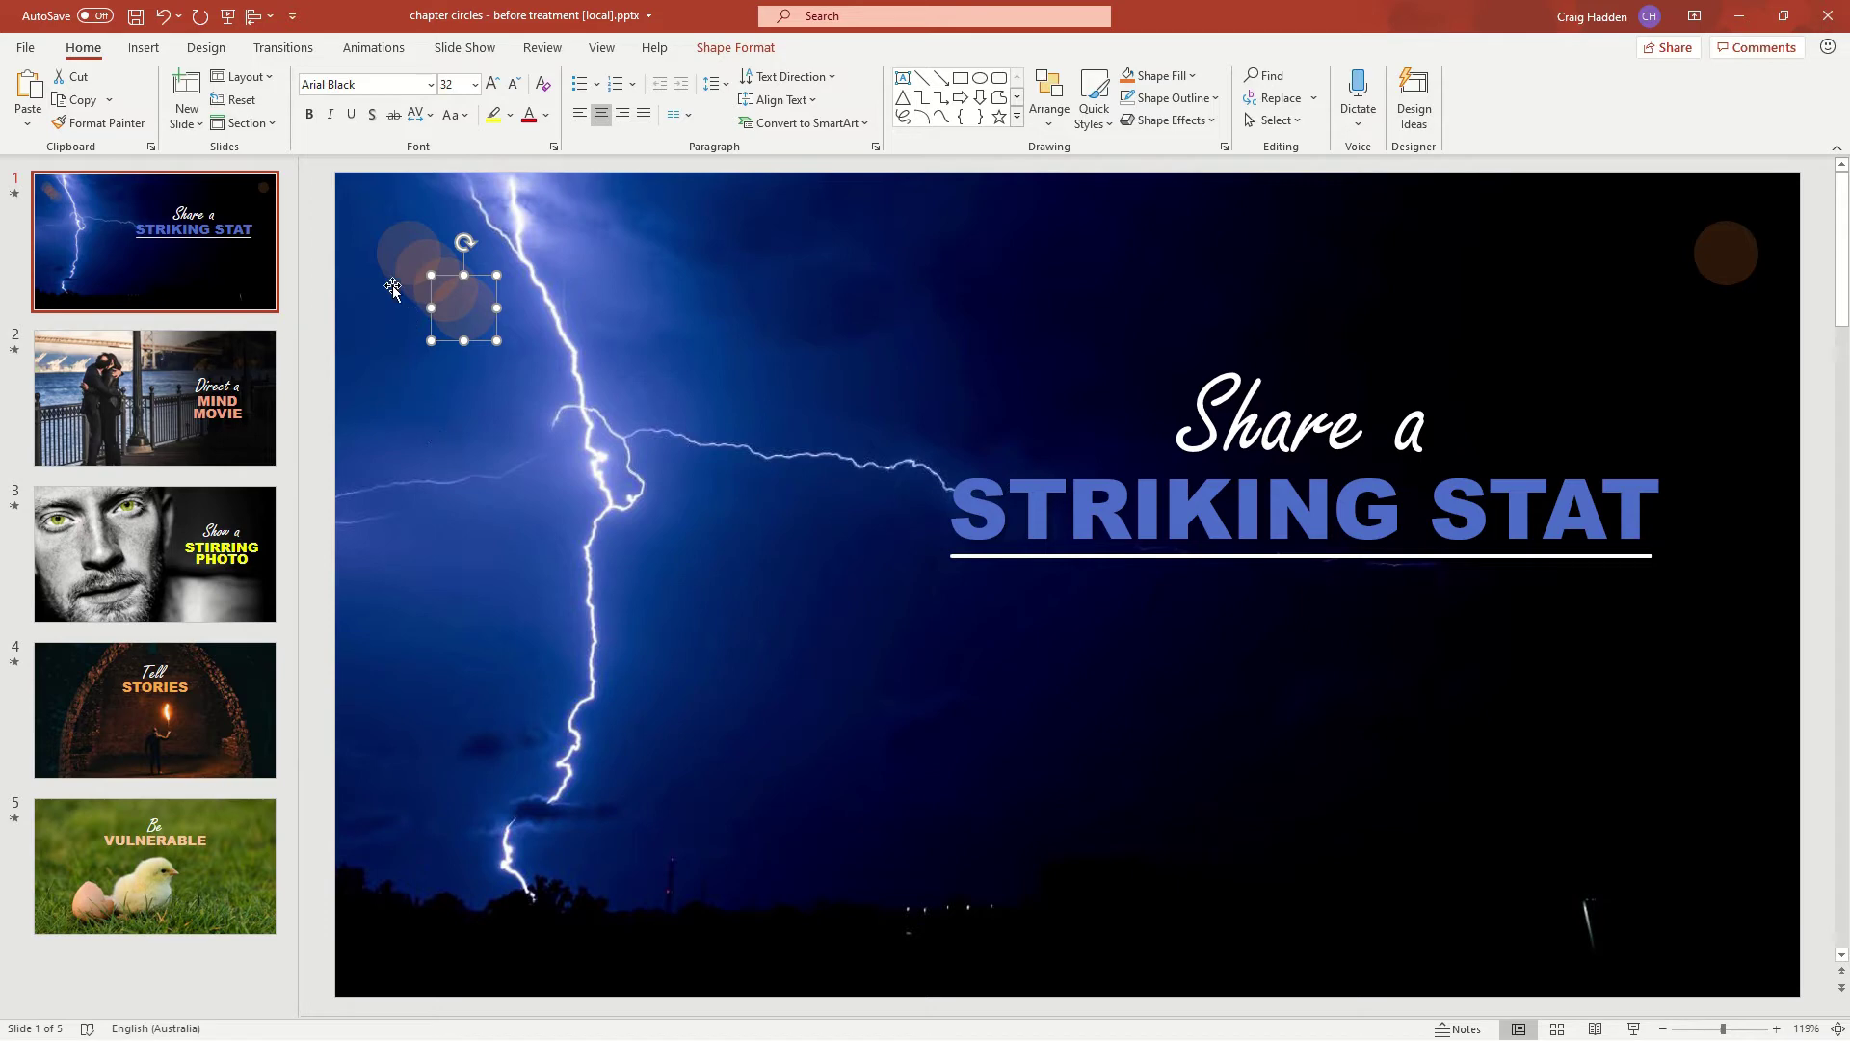
pyautogui.moveTo(309, 181); pyautogui.dragTo(1827, 376)
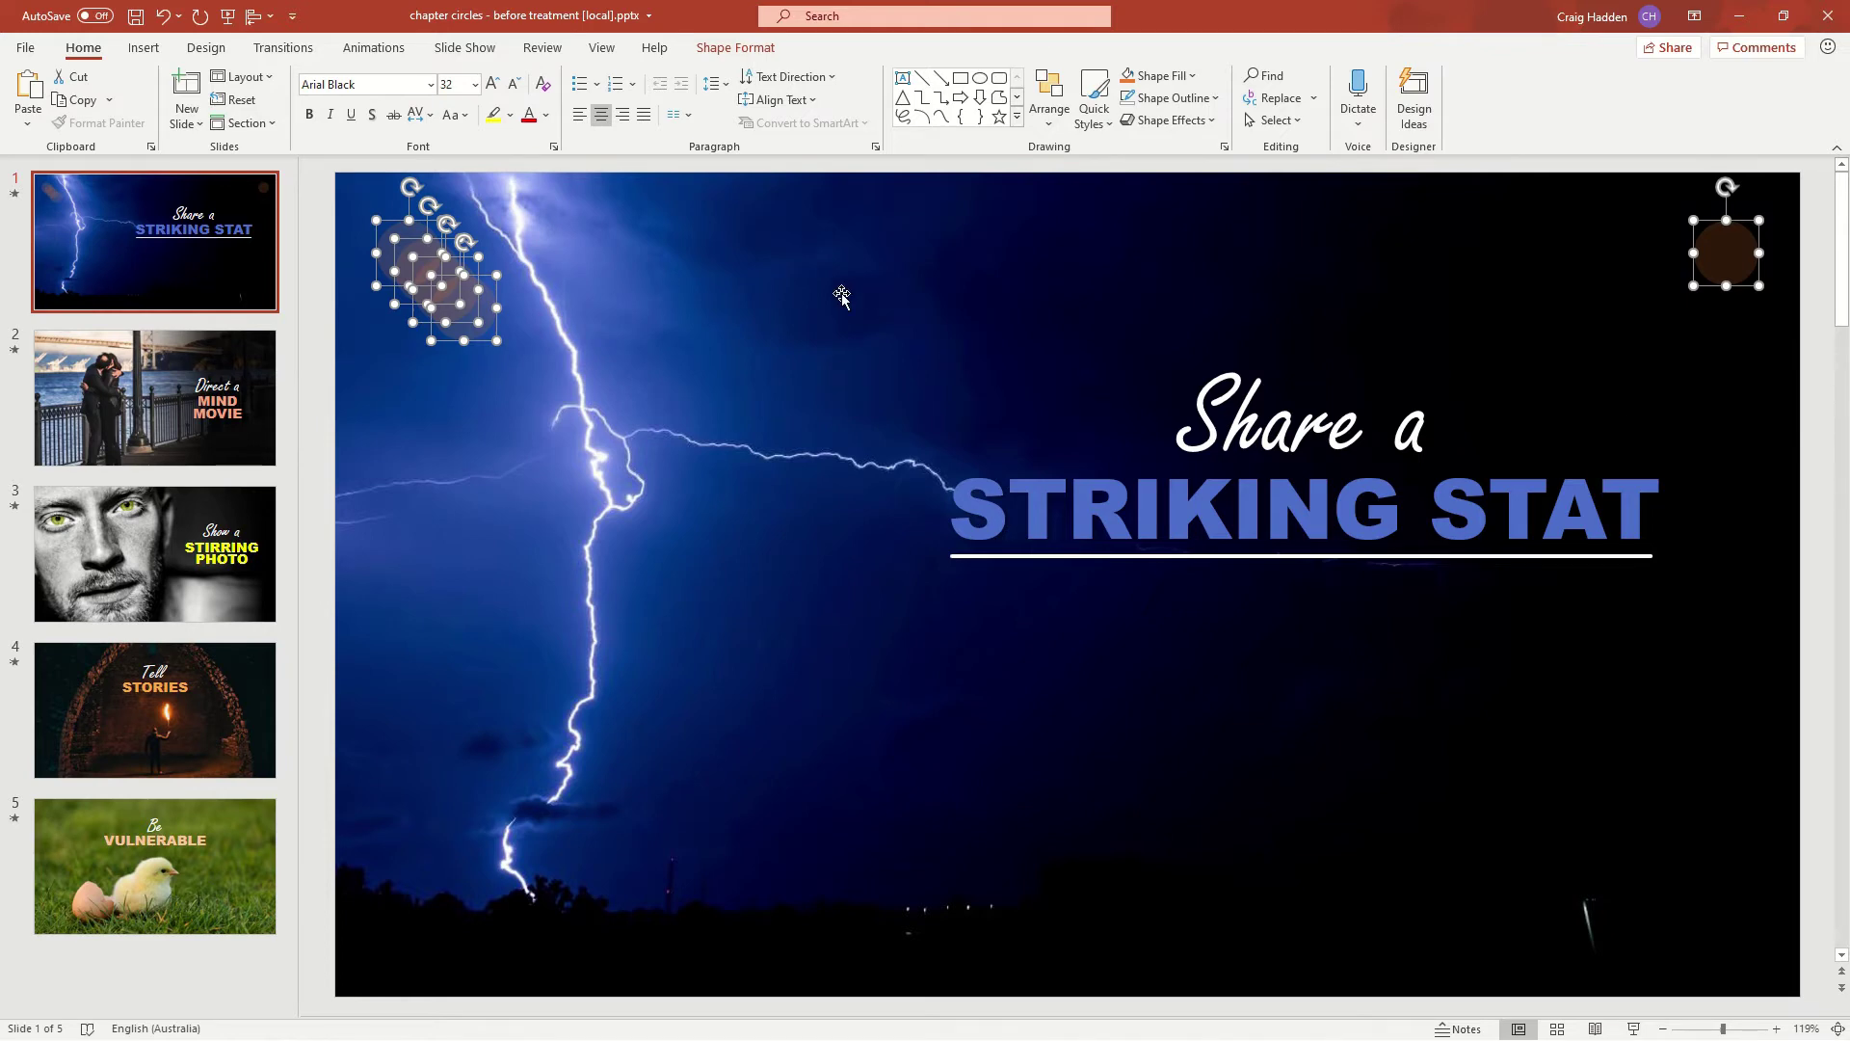
# Align the five circles to the top, distribute them horizontally, then go to slide 2.
pyautogui.click(1047, 114)
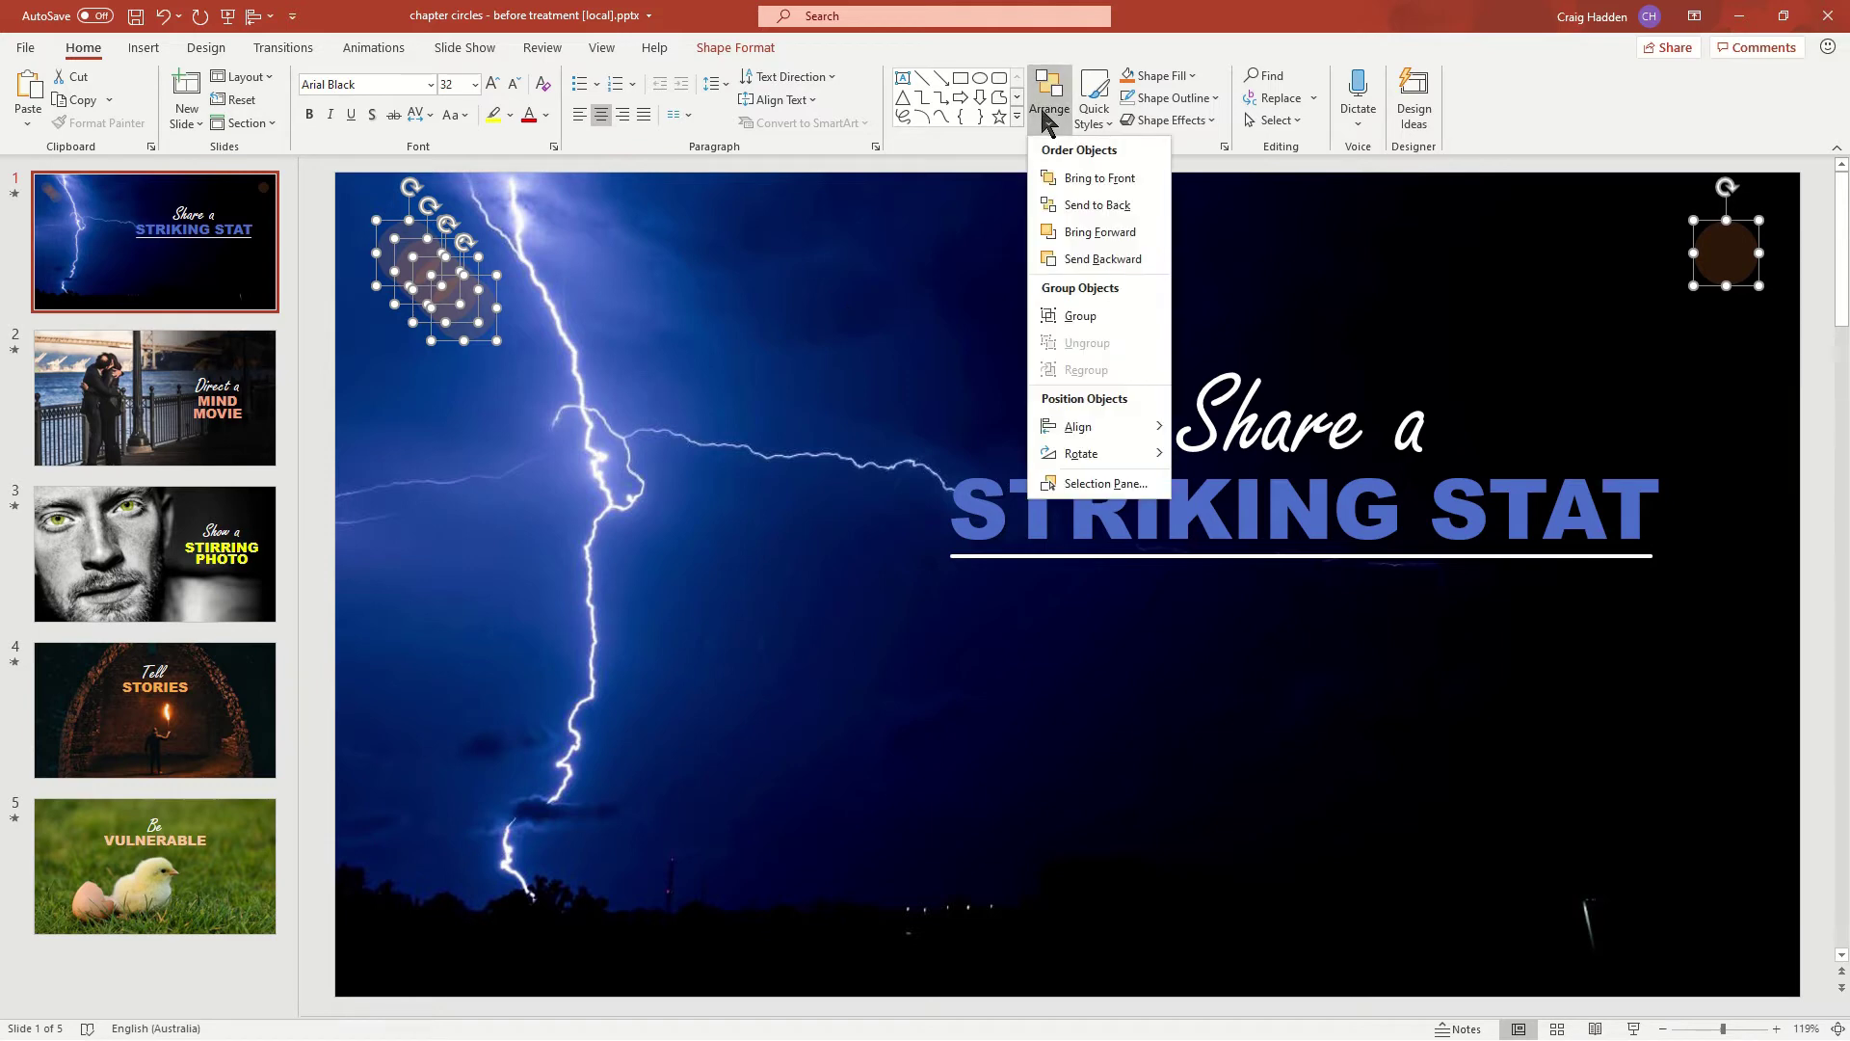
pyautogui.moveTo(1099, 434)
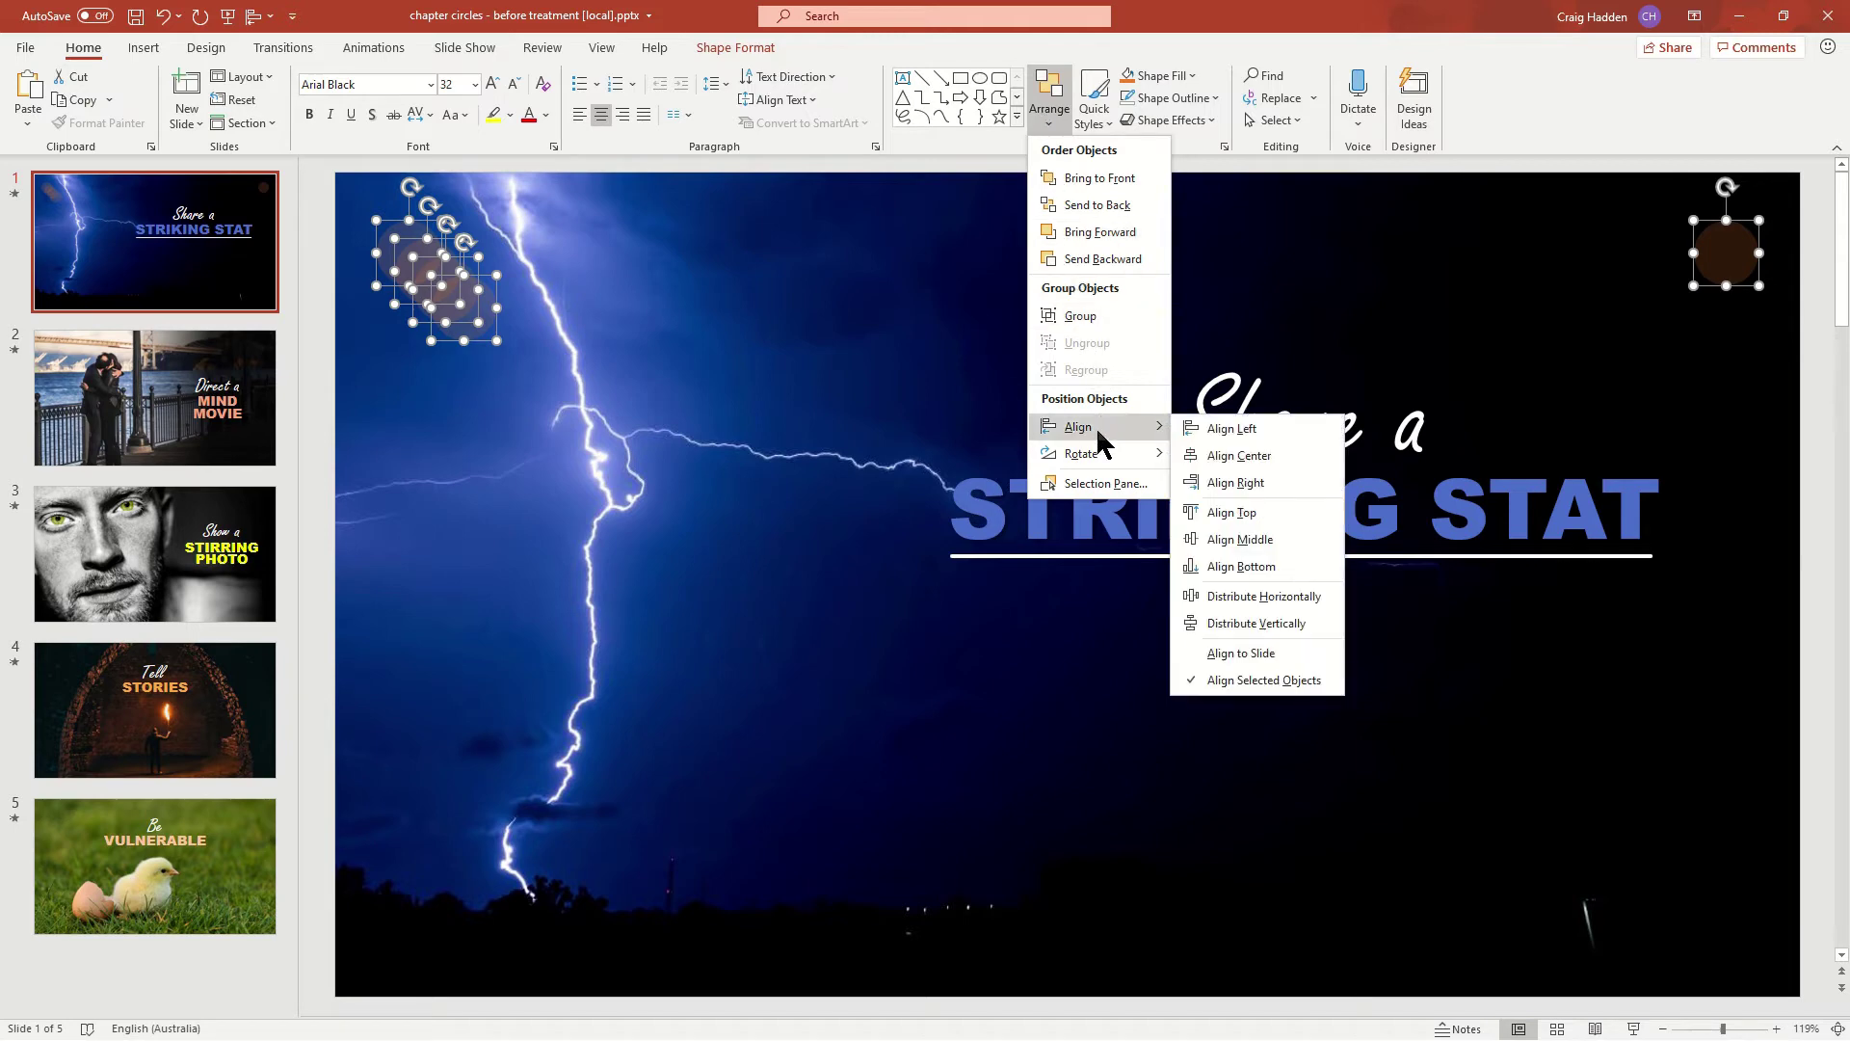
pyautogui.click(1253, 515)
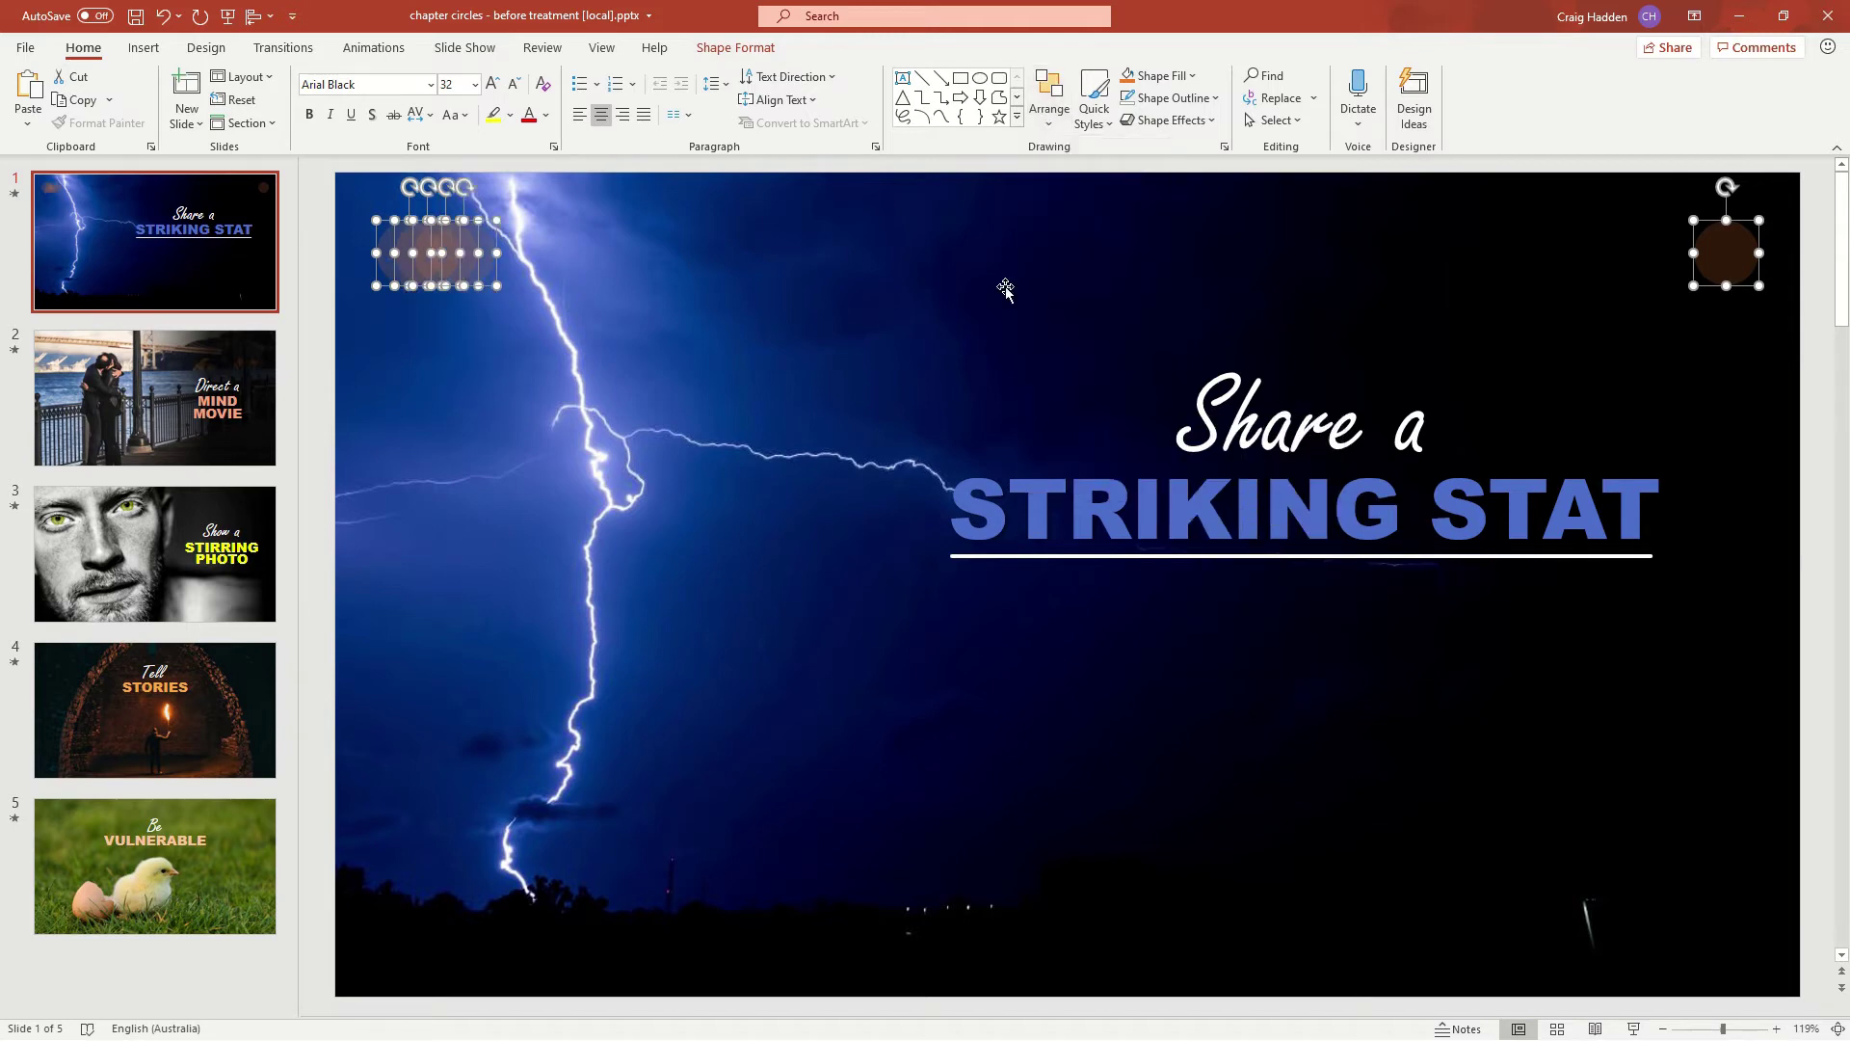
pyautogui.click(1041, 128)
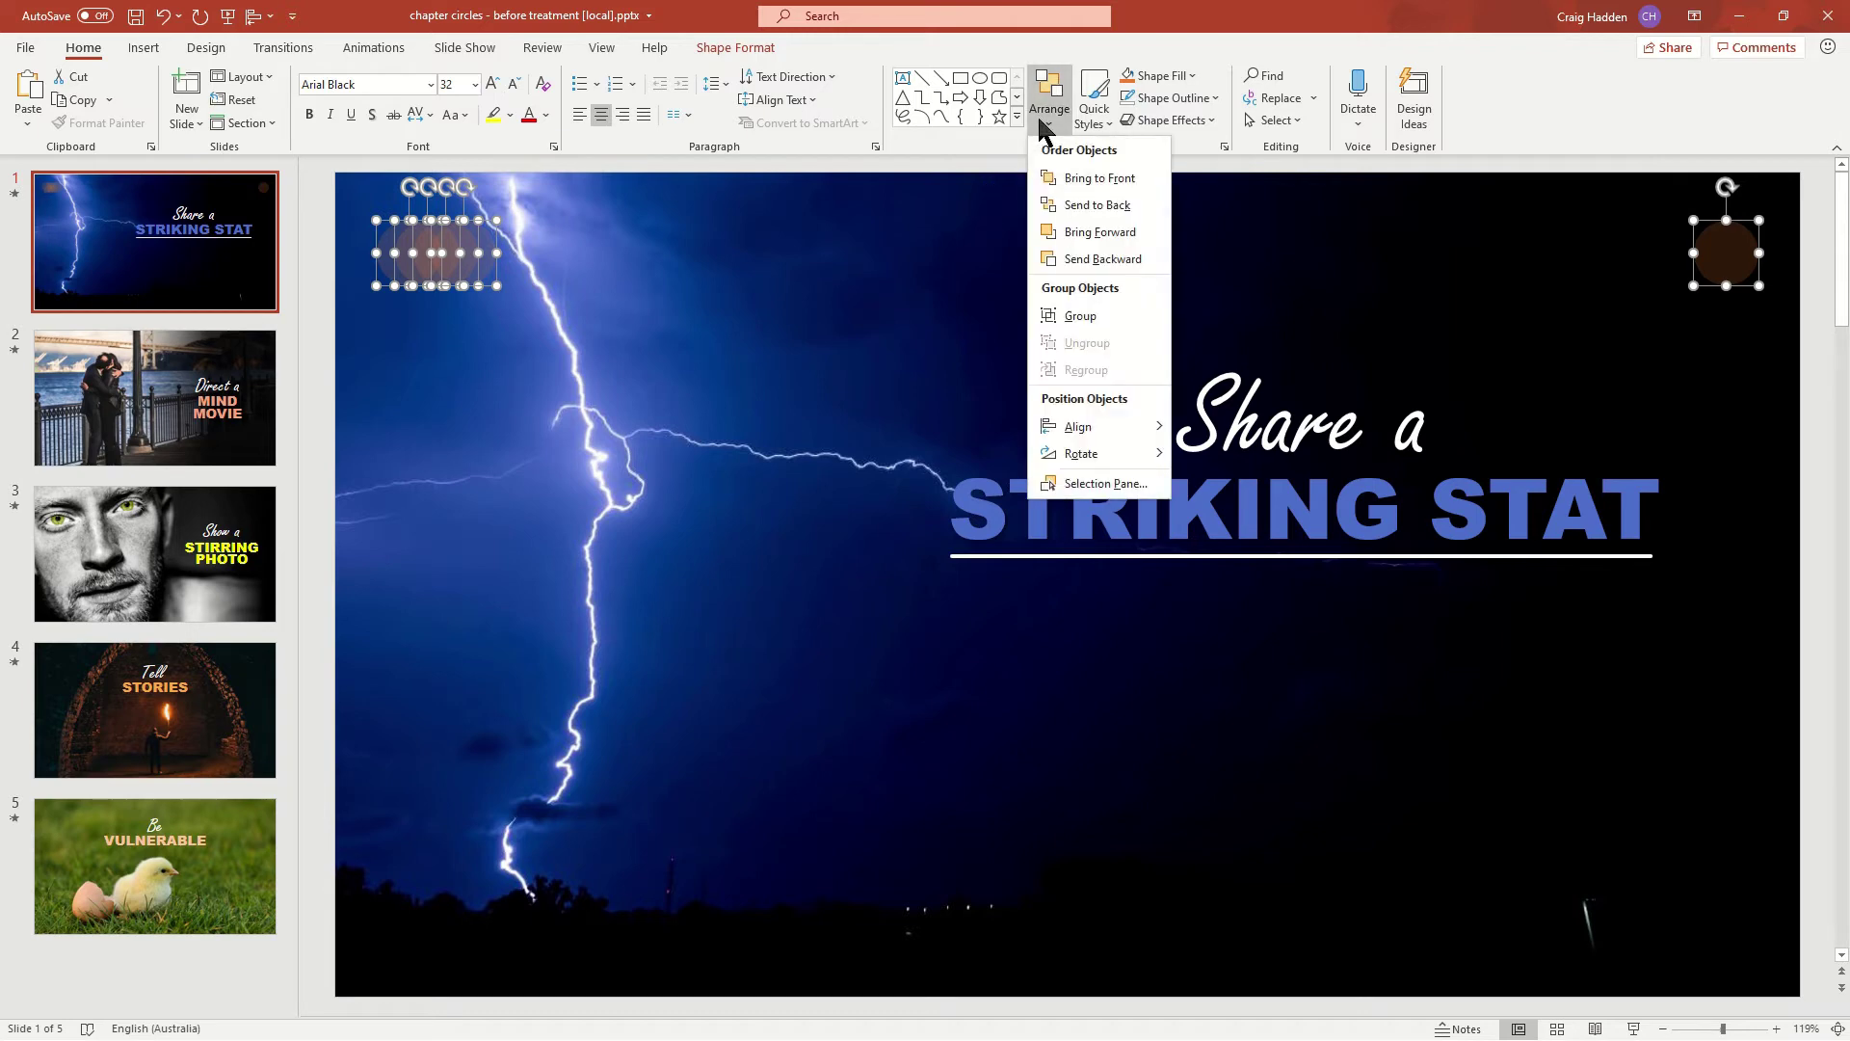
pyautogui.moveTo(1118, 425)
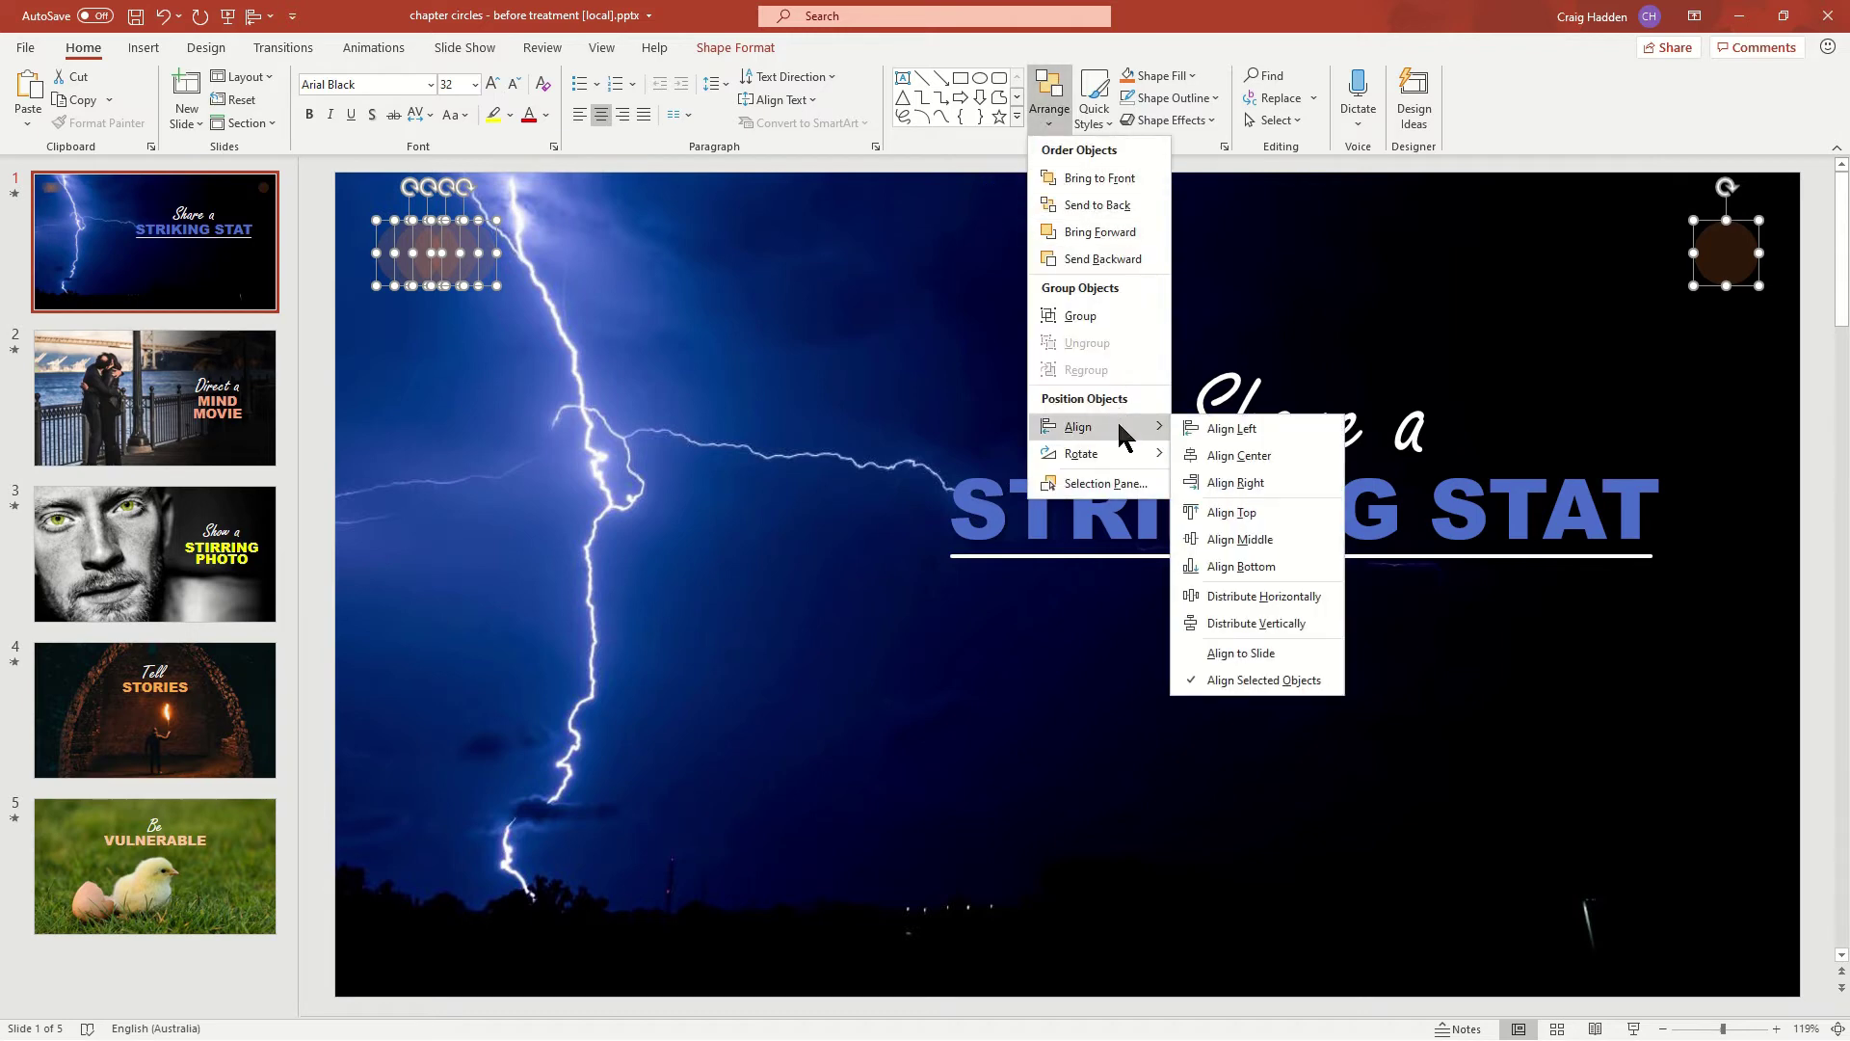
pyautogui.click(1307, 598)
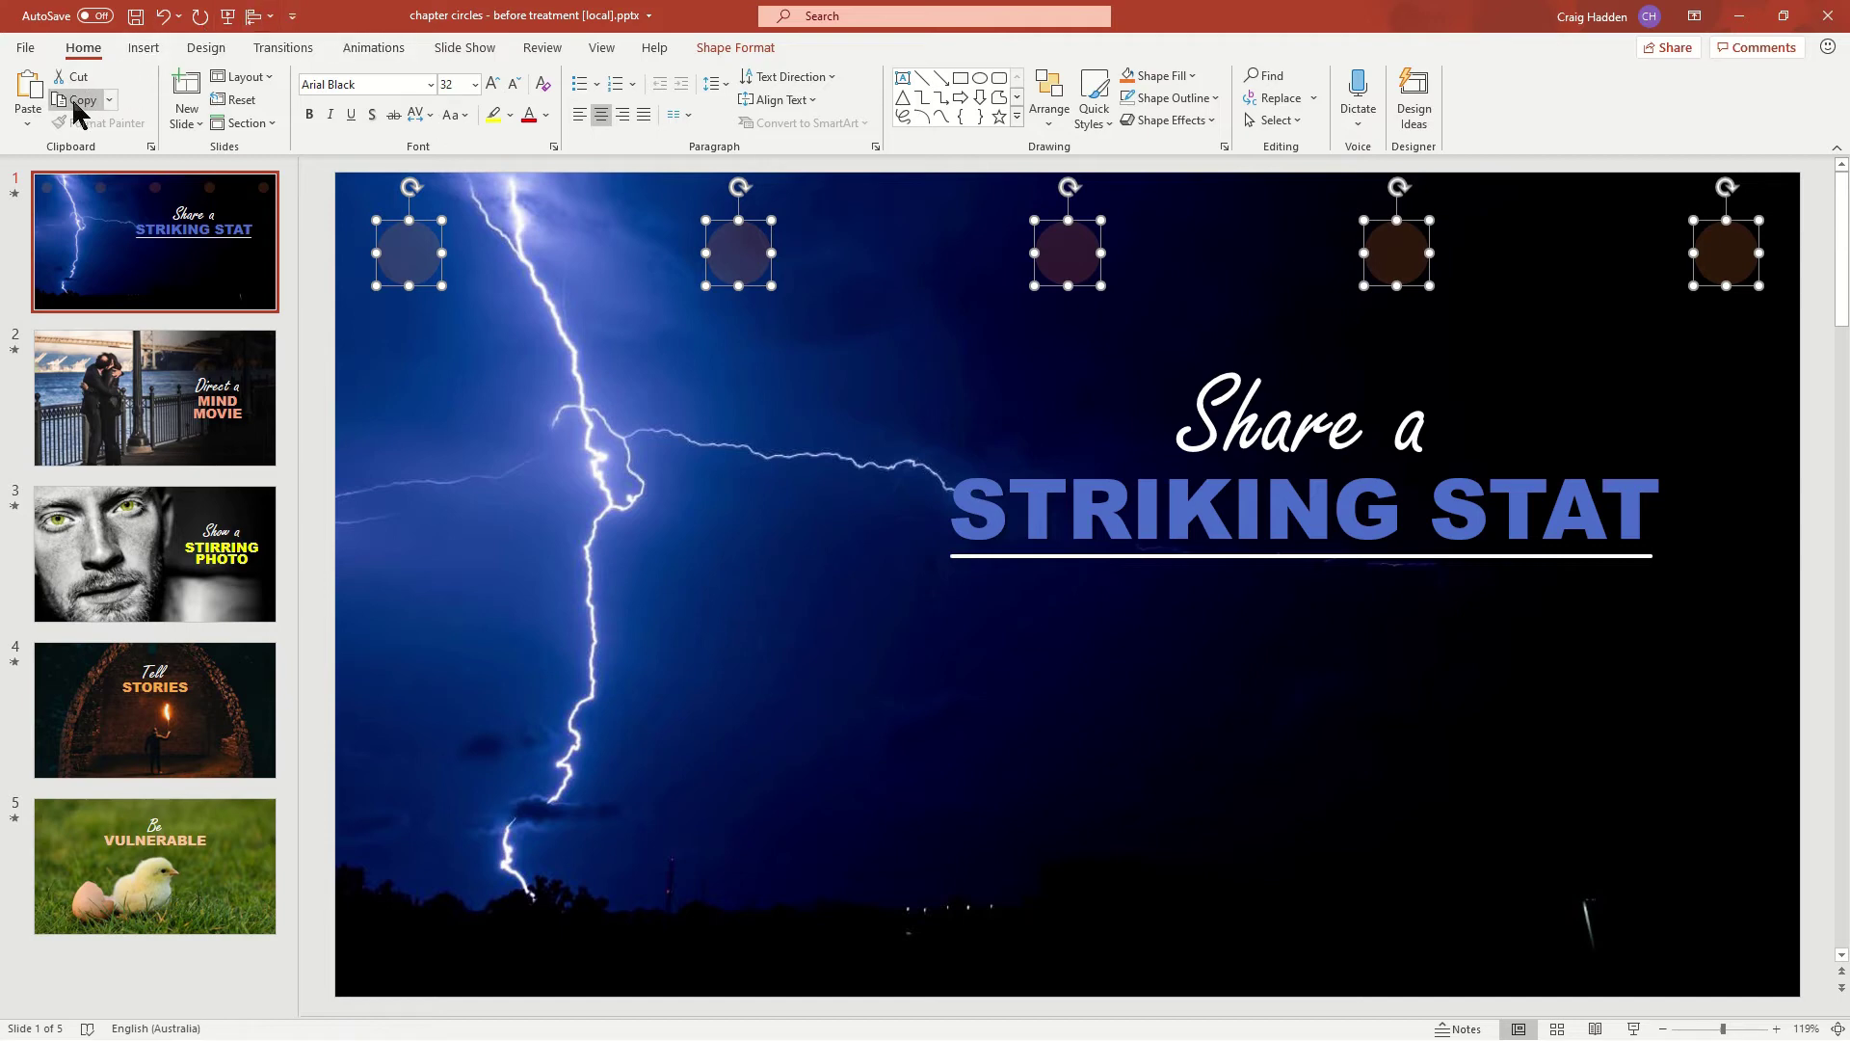
pyautogui.click(144, 374)
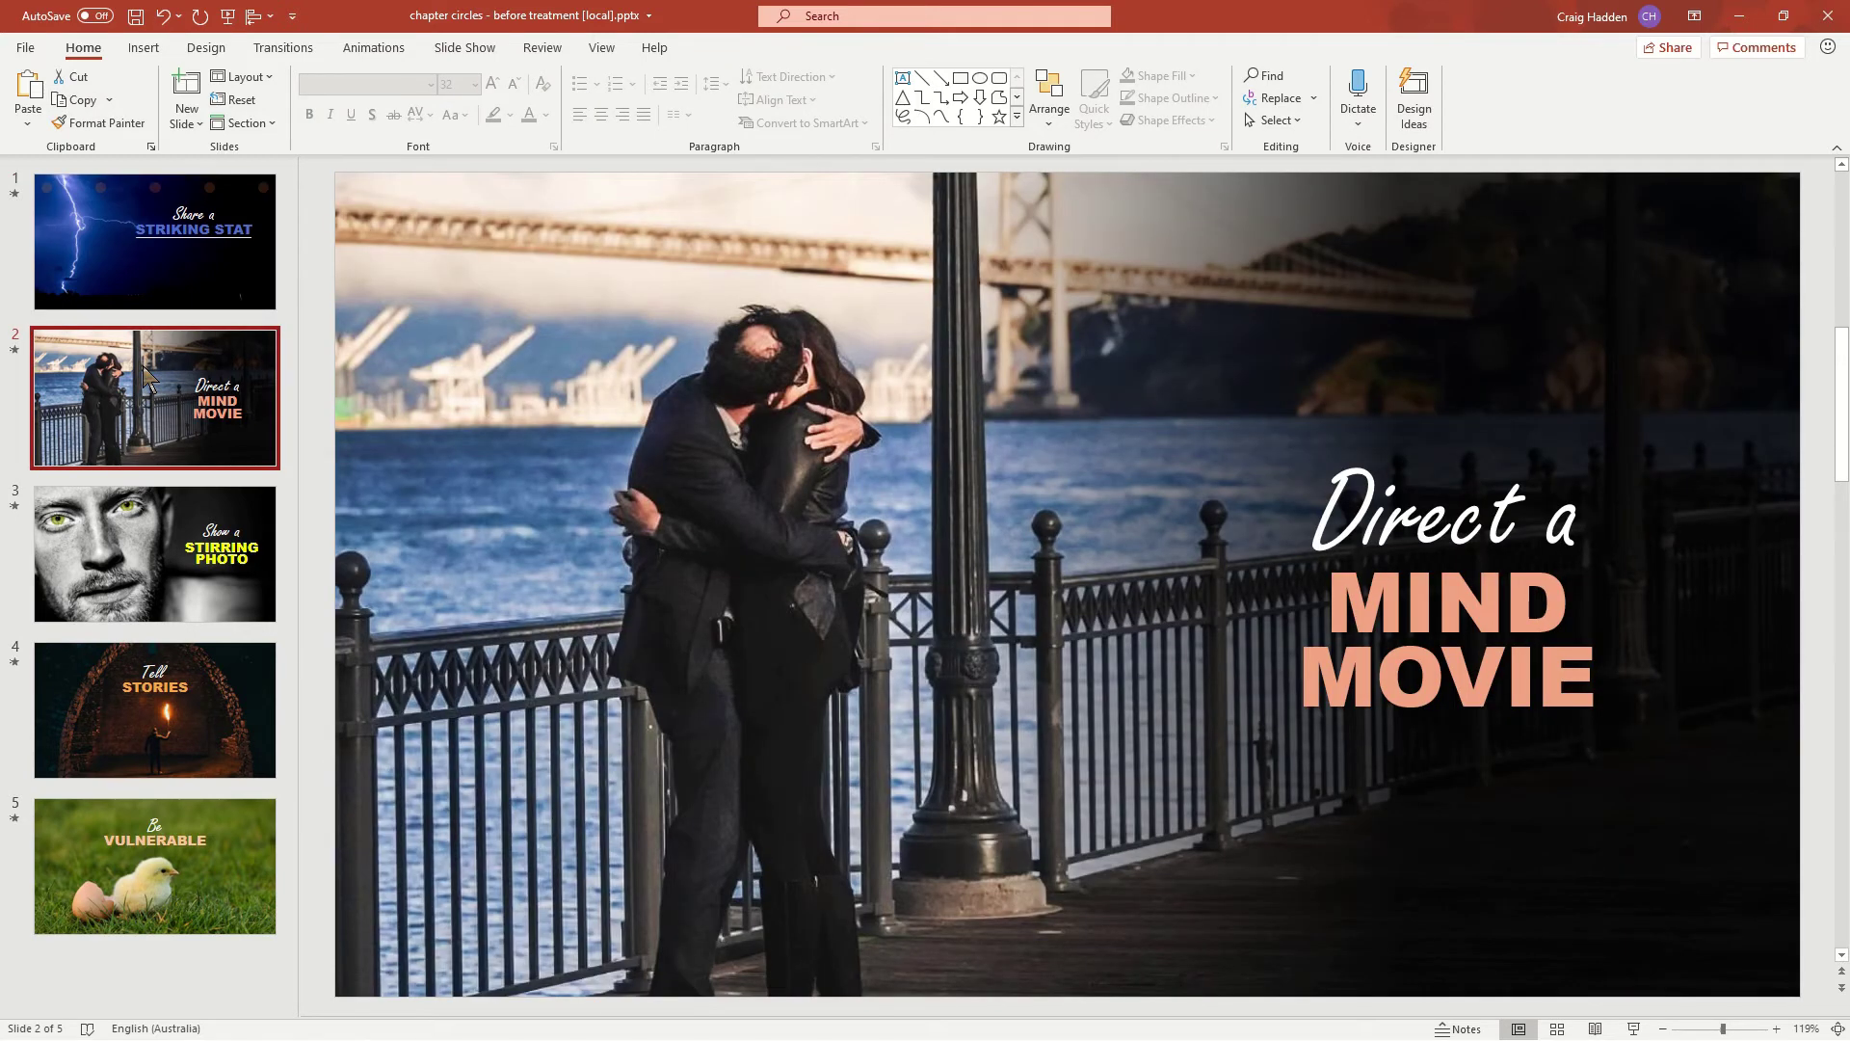
# Paste the copied row of five circles onto slides 2, 3, 4 and 5.
pyautogui.click(30, 93)
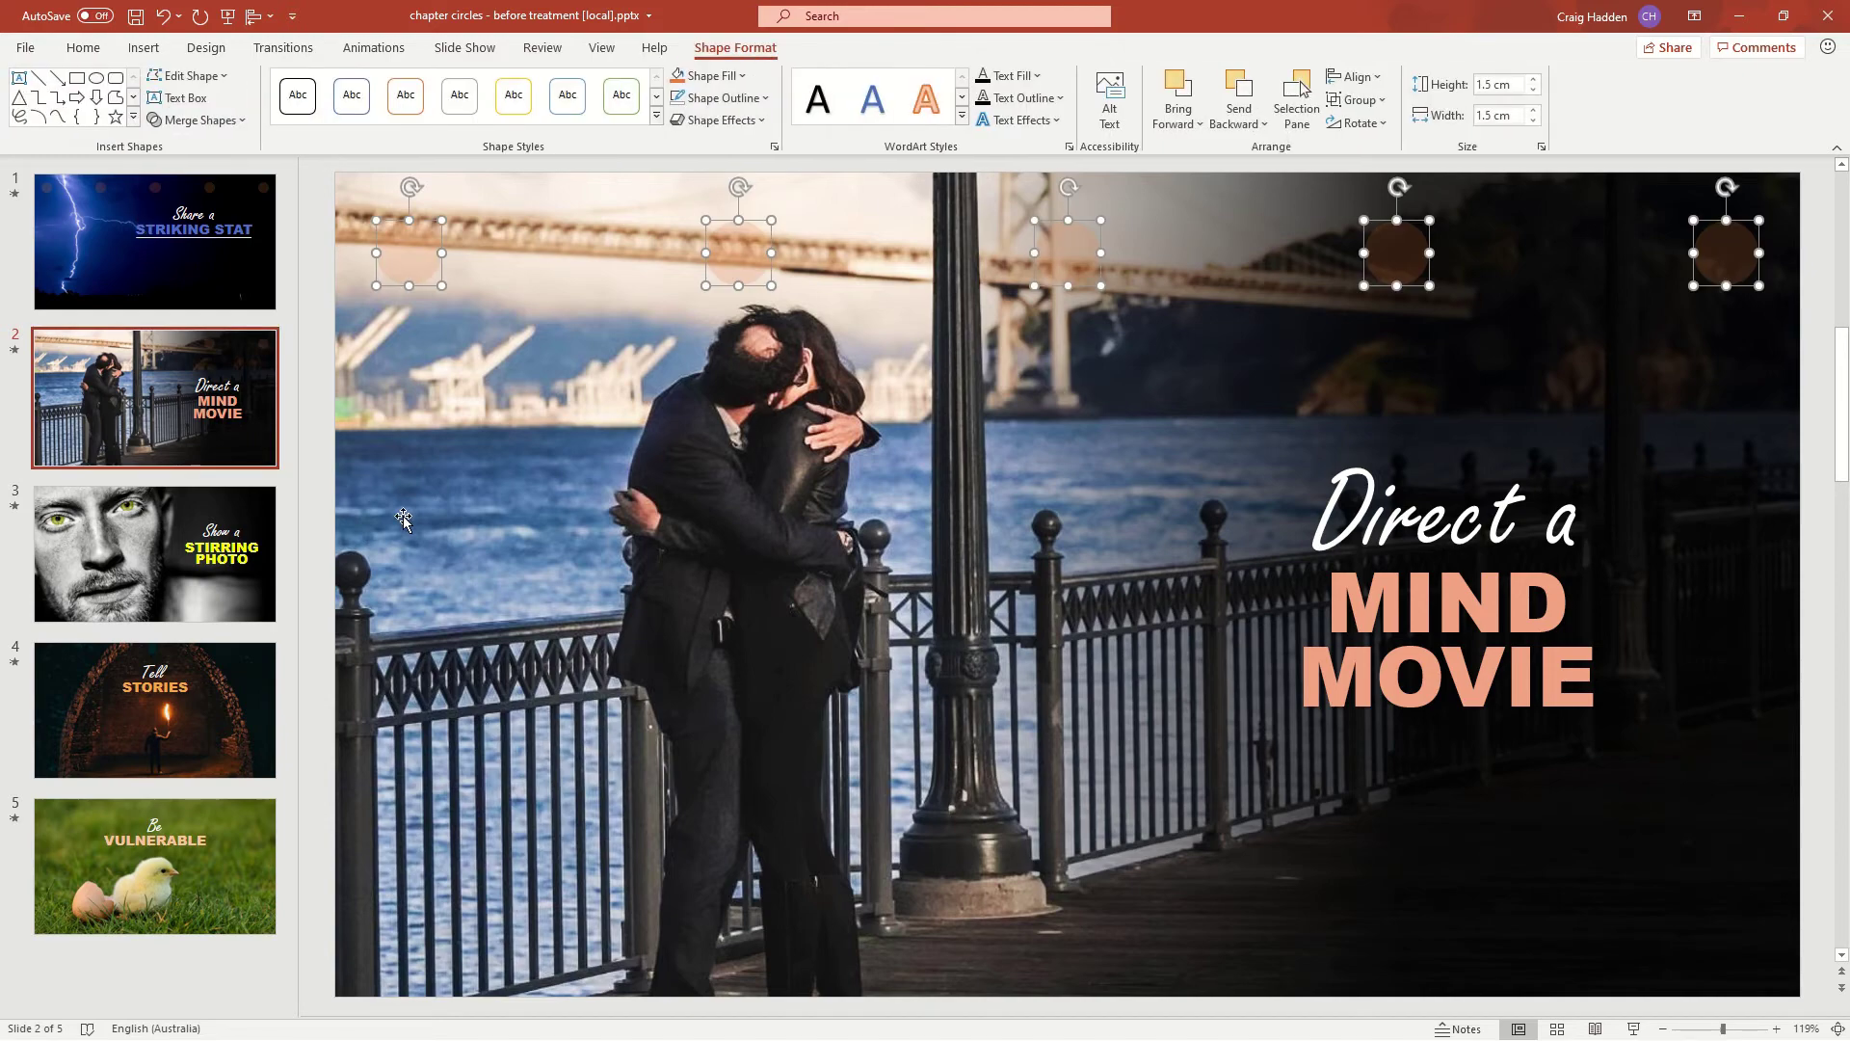
pyautogui.click(236, 536)
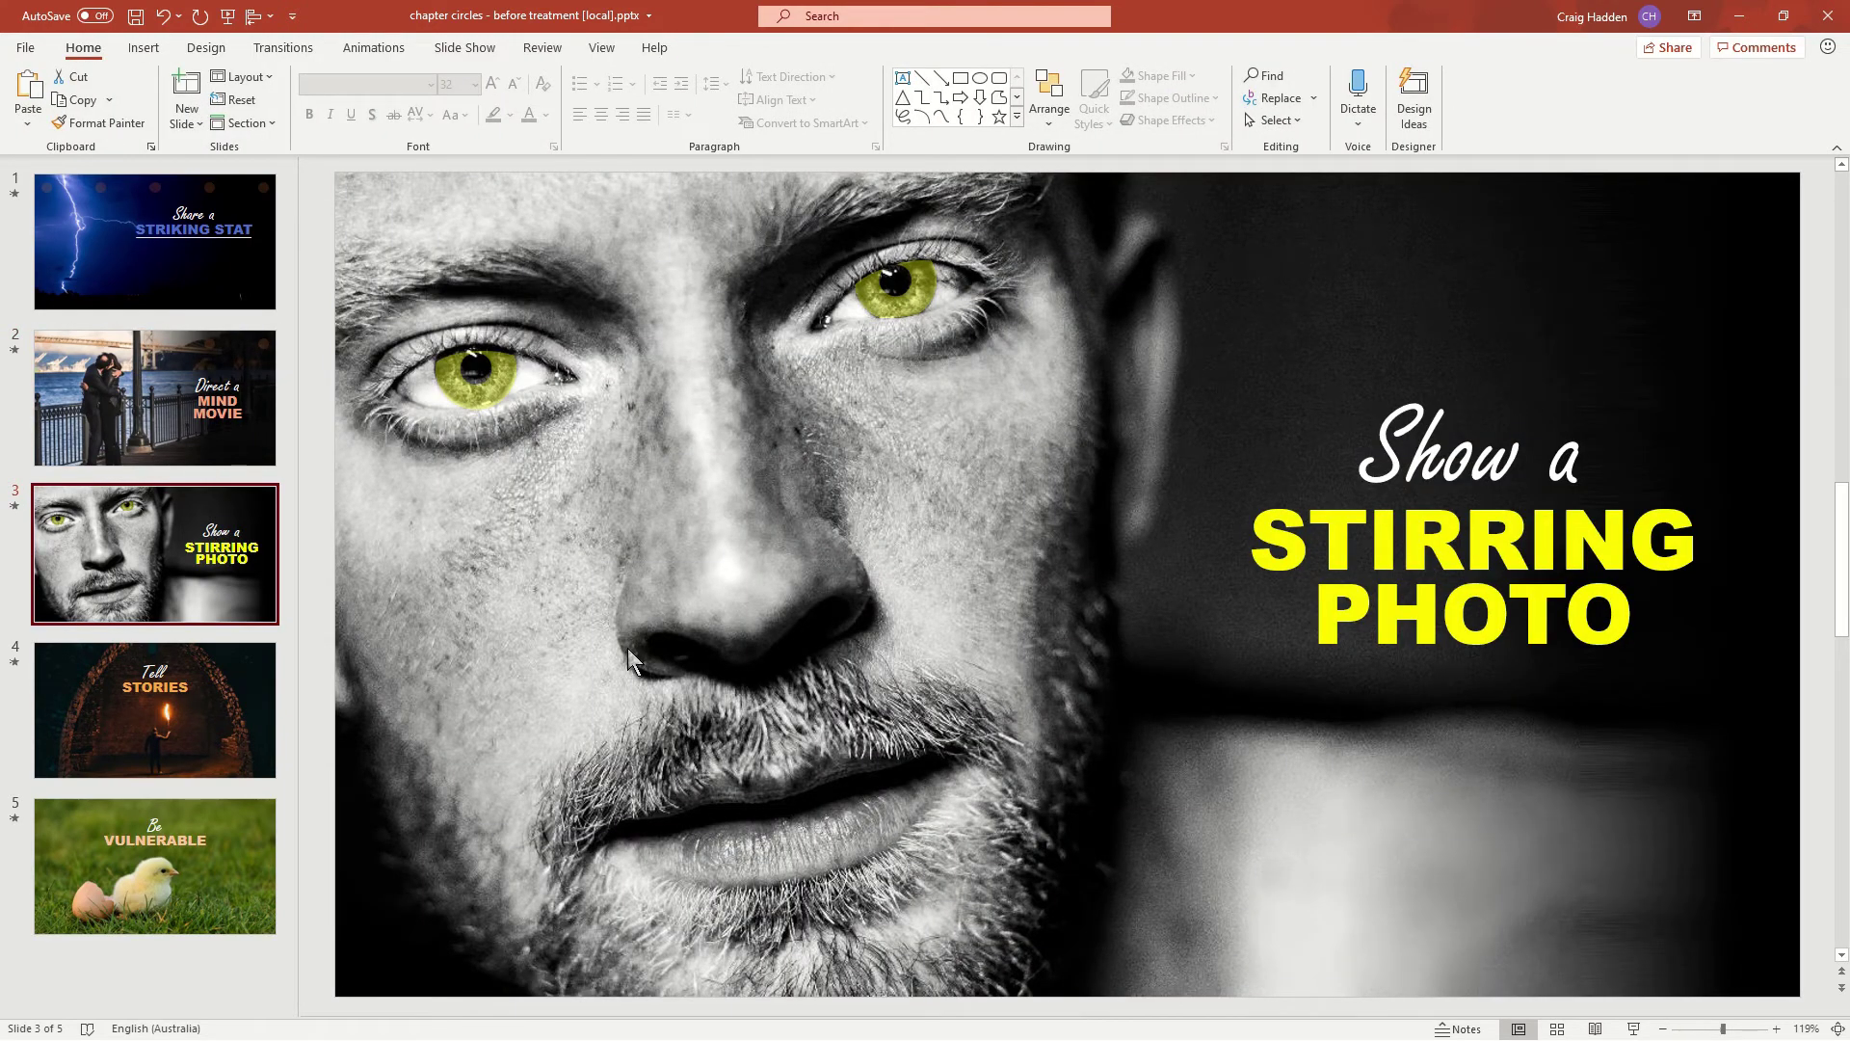
pyautogui.hotkey('ctrl', 'v')
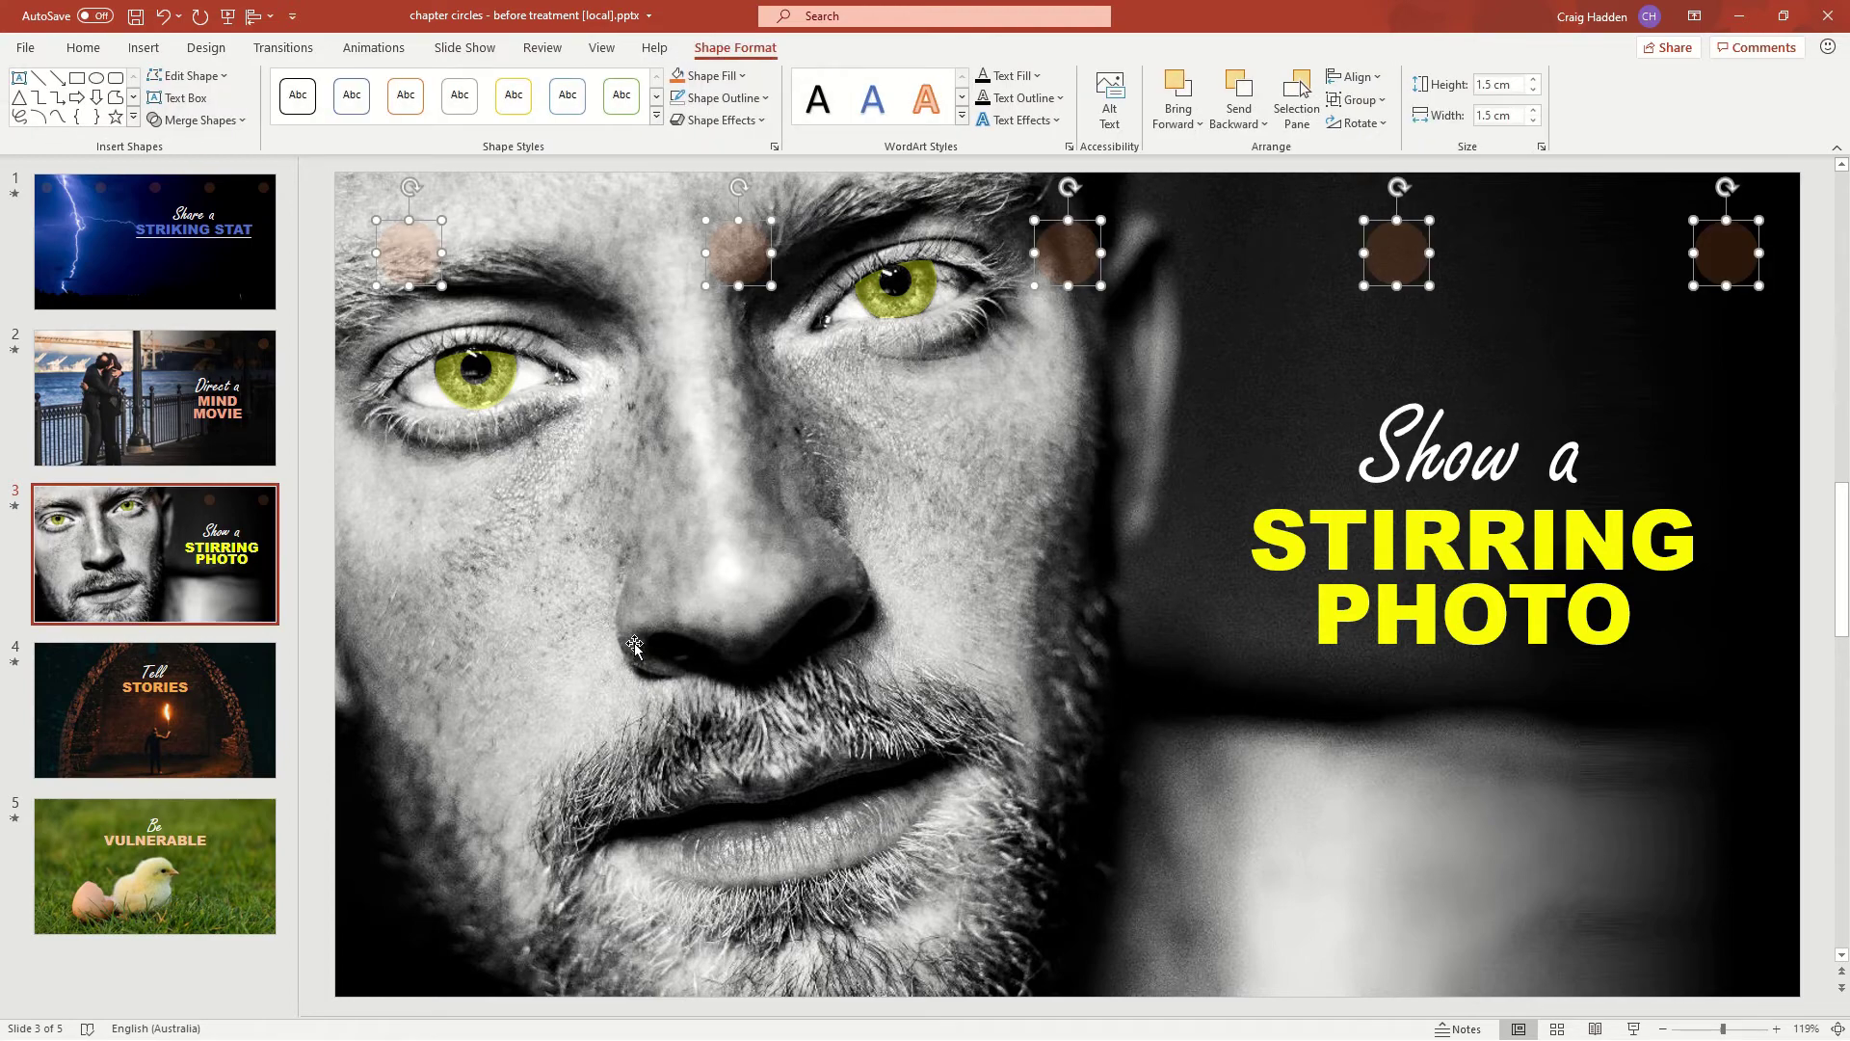
pyautogui.click(240, 734)
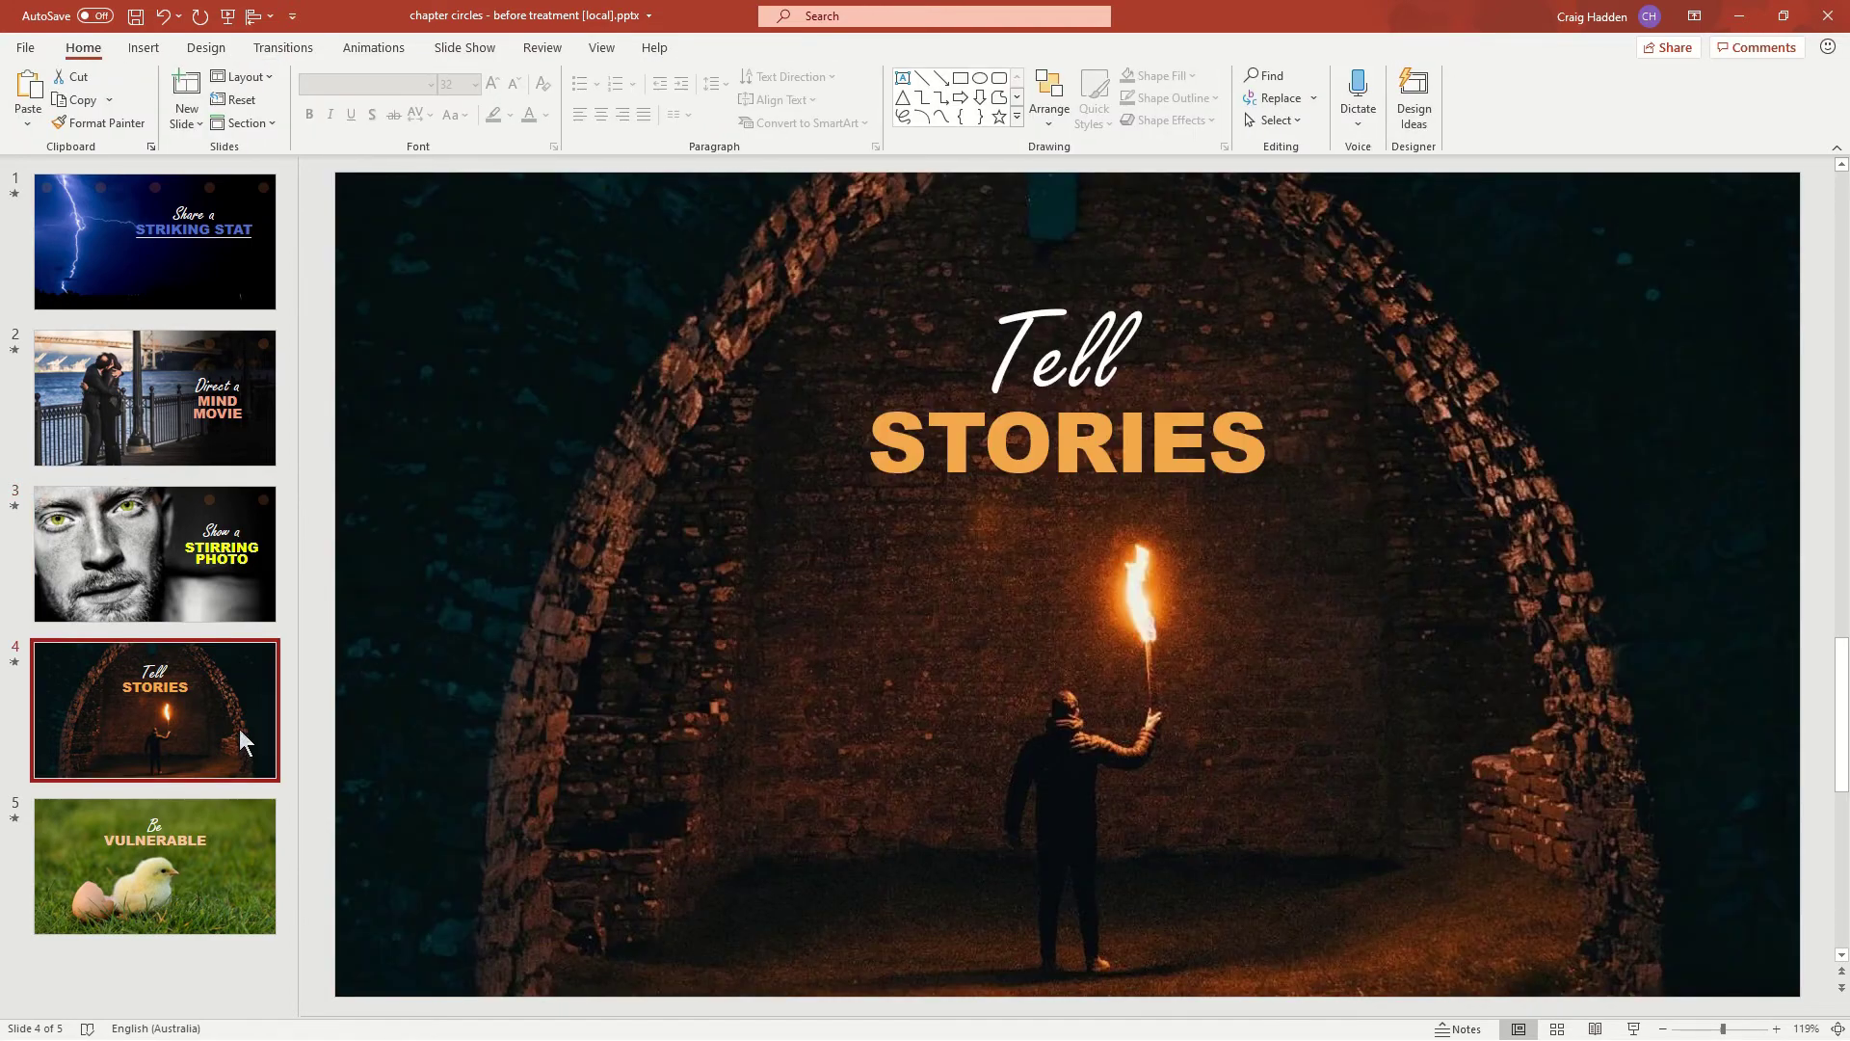
pyautogui.hotkey('ctrl', 'v')
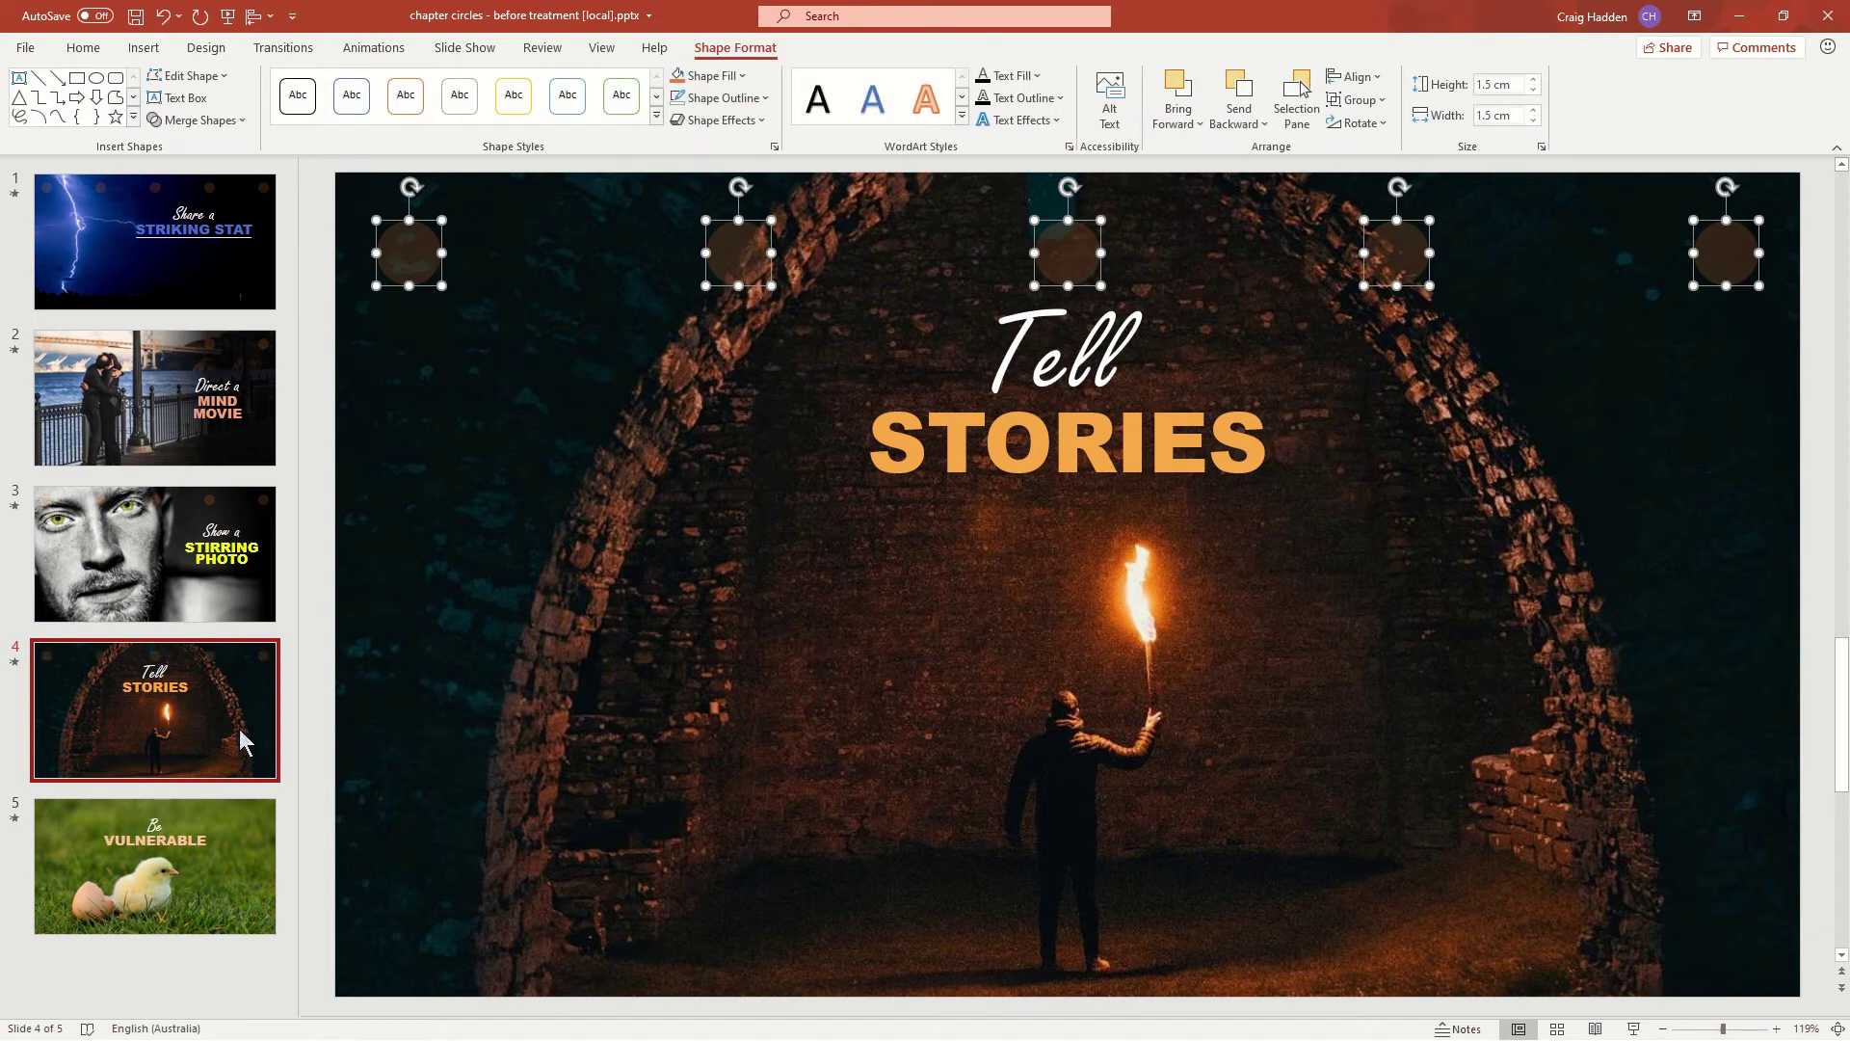
pyautogui.click(239, 830)
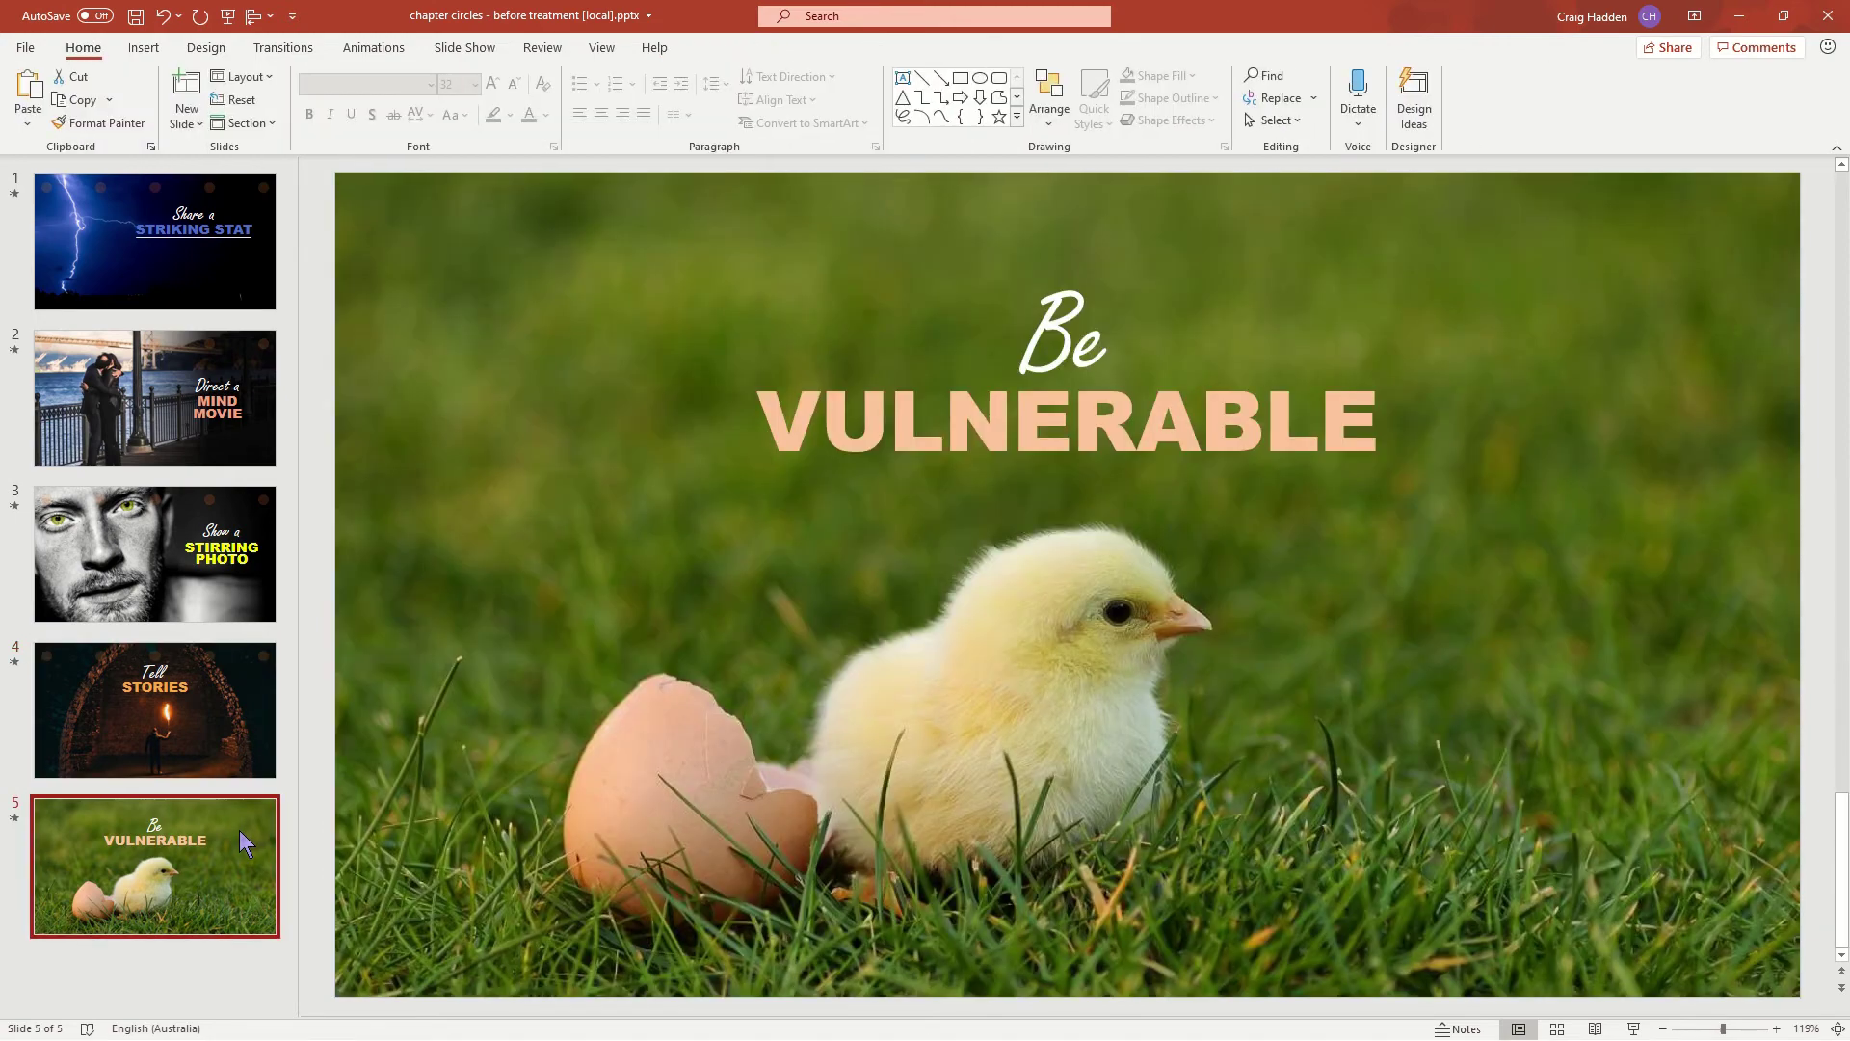
pyautogui.hotkey('ctrl', 'v')
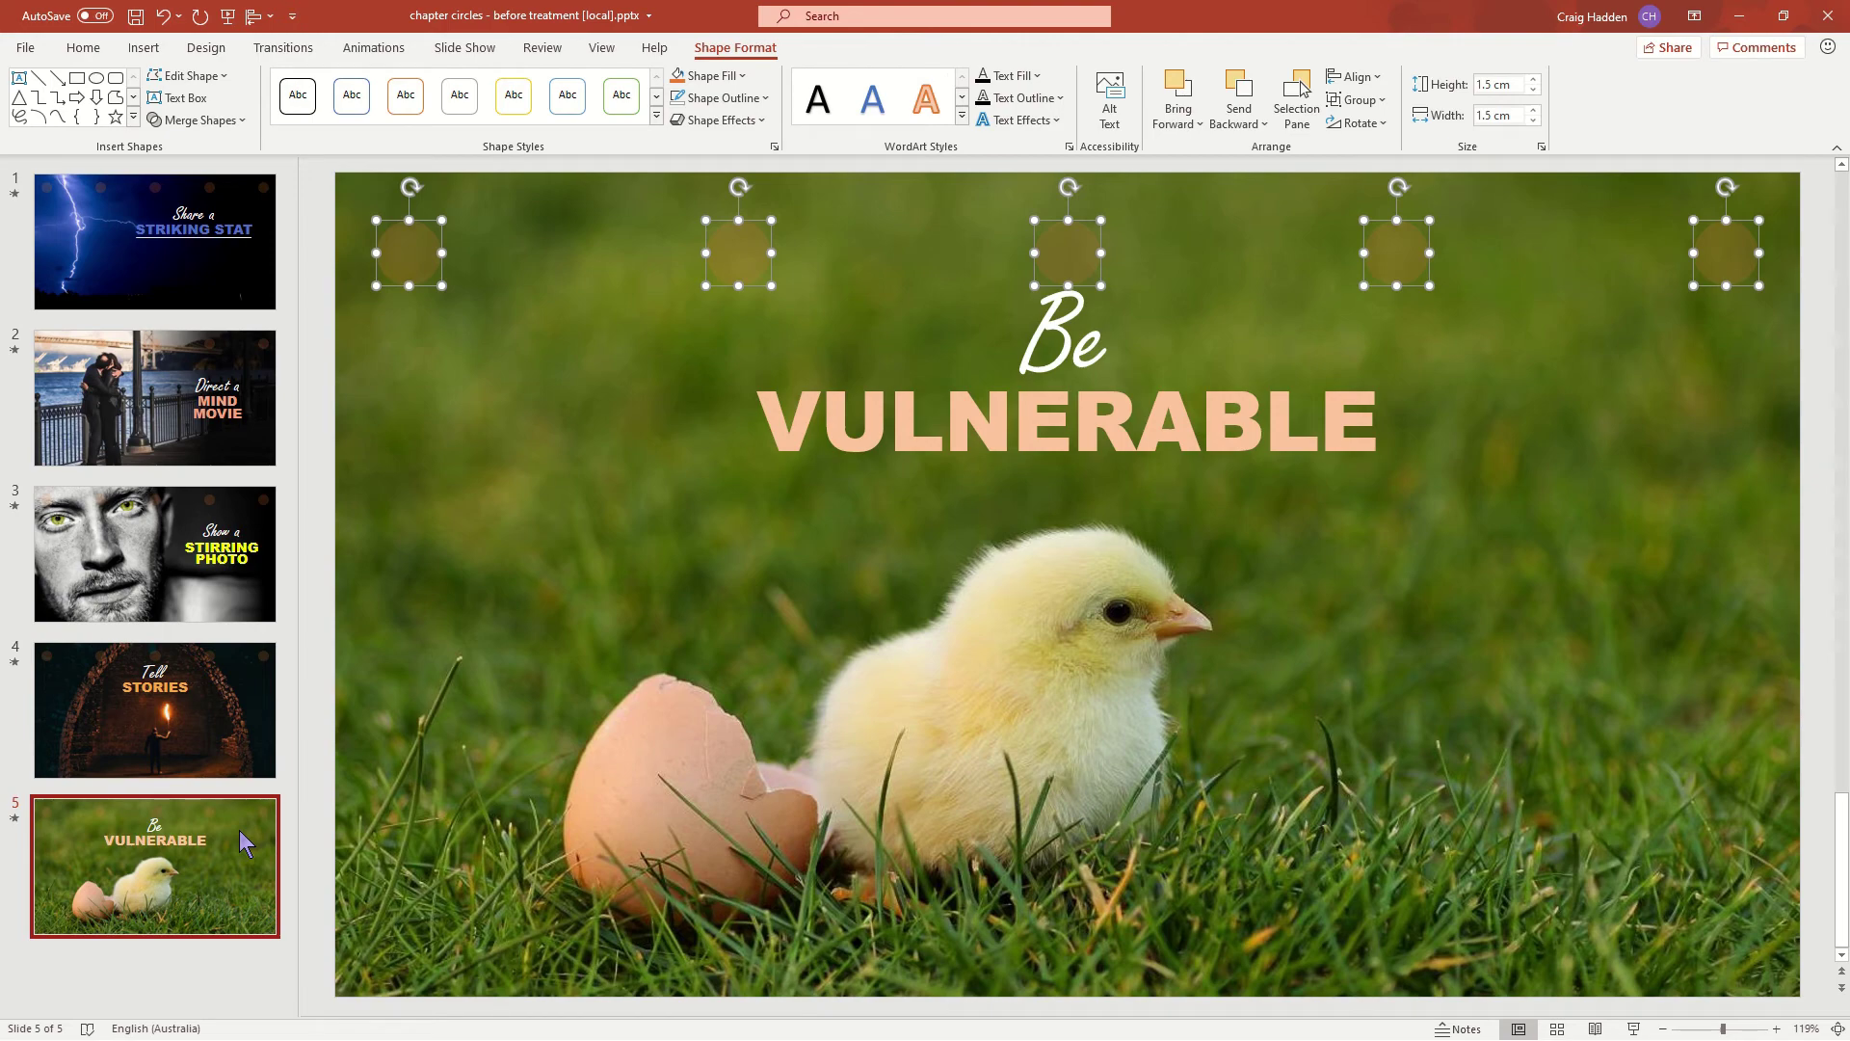
# Back on slide 1, type 1 into the first chapter circle.
pyautogui.click(106, 289)
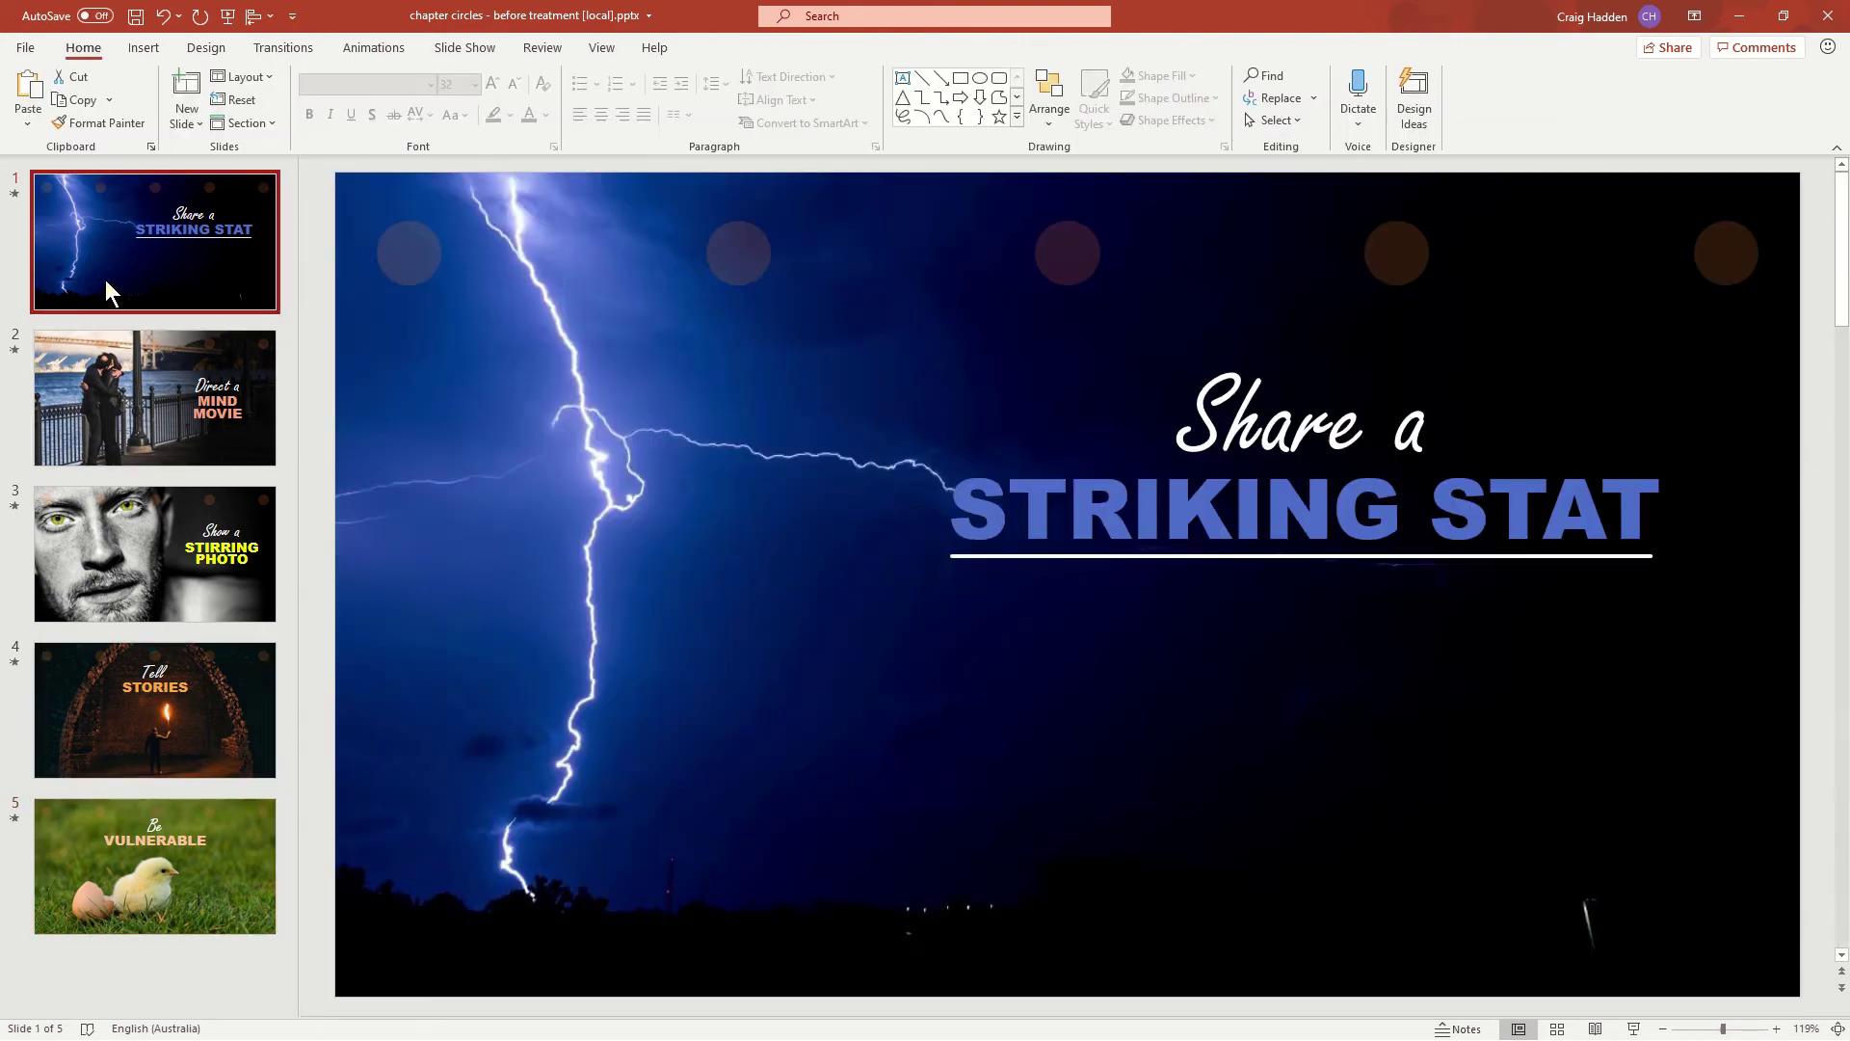
pyautogui.click(436, 269)
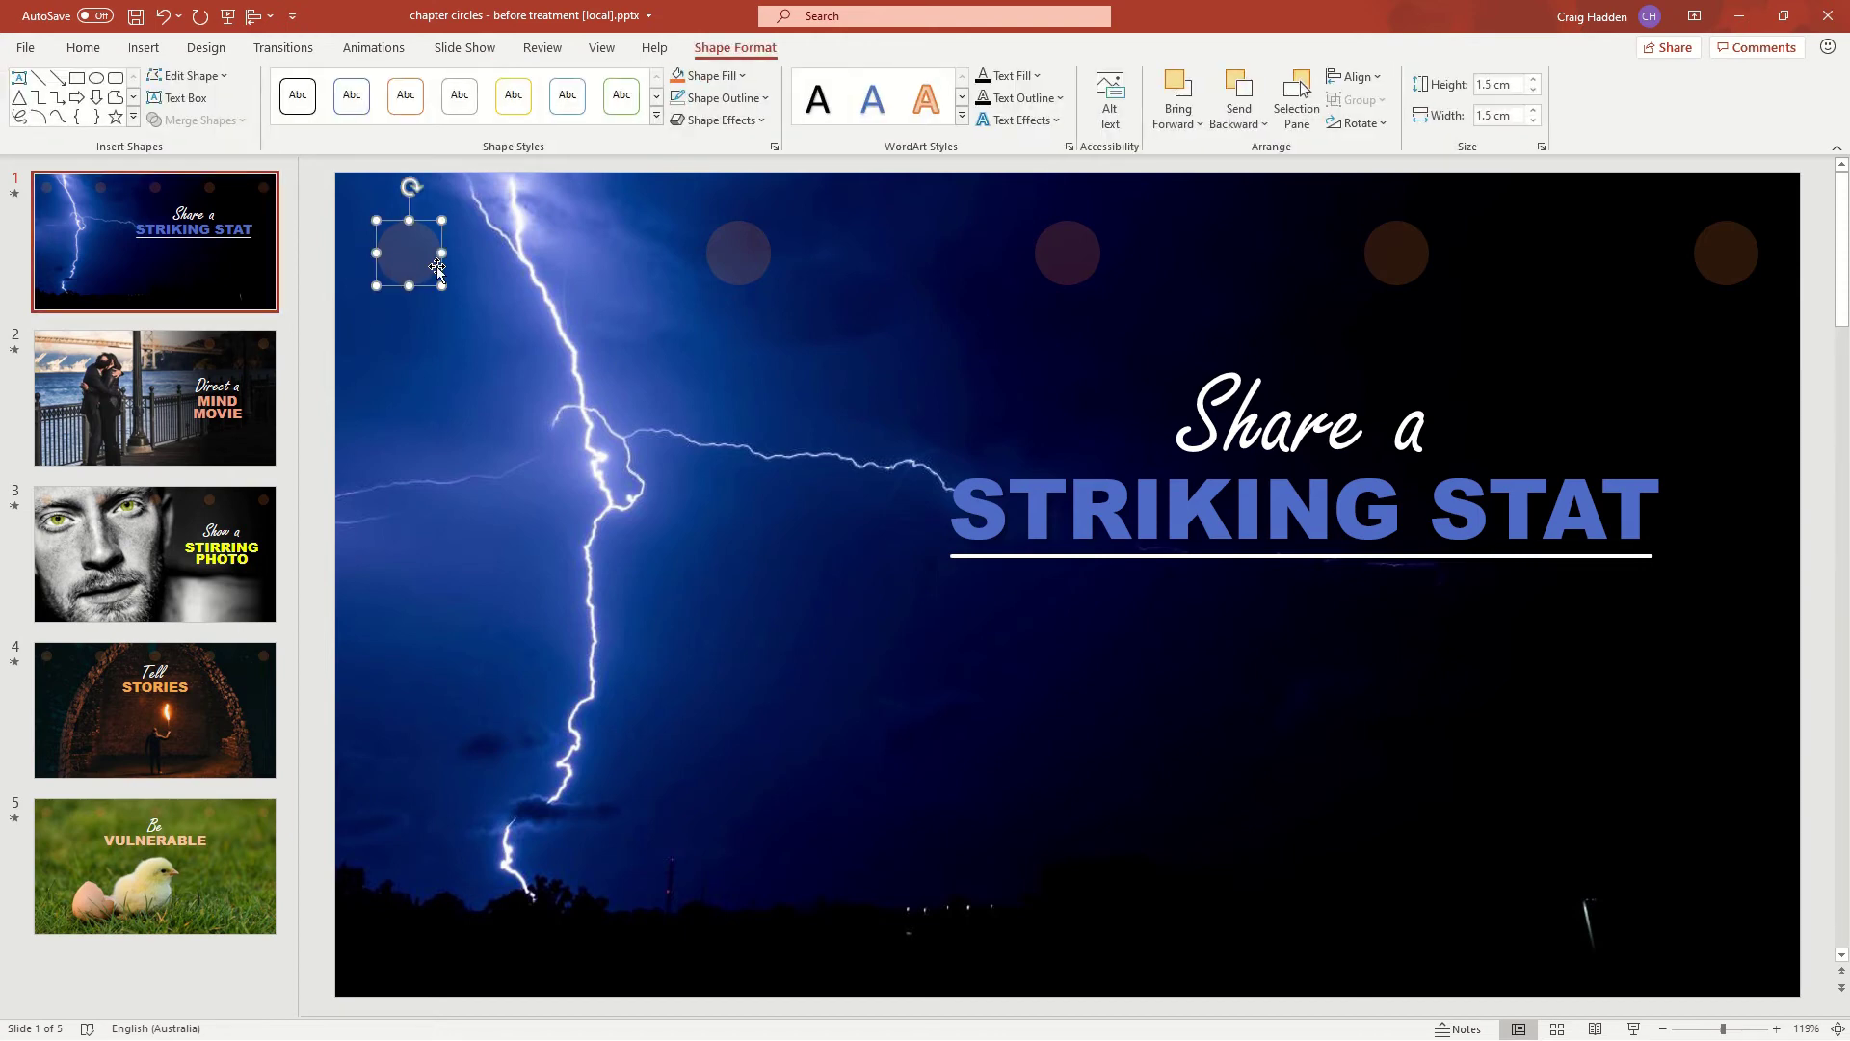
pyautogui.write('1')
pyautogui.press('Escape')
pyautogui.click(83, 49)
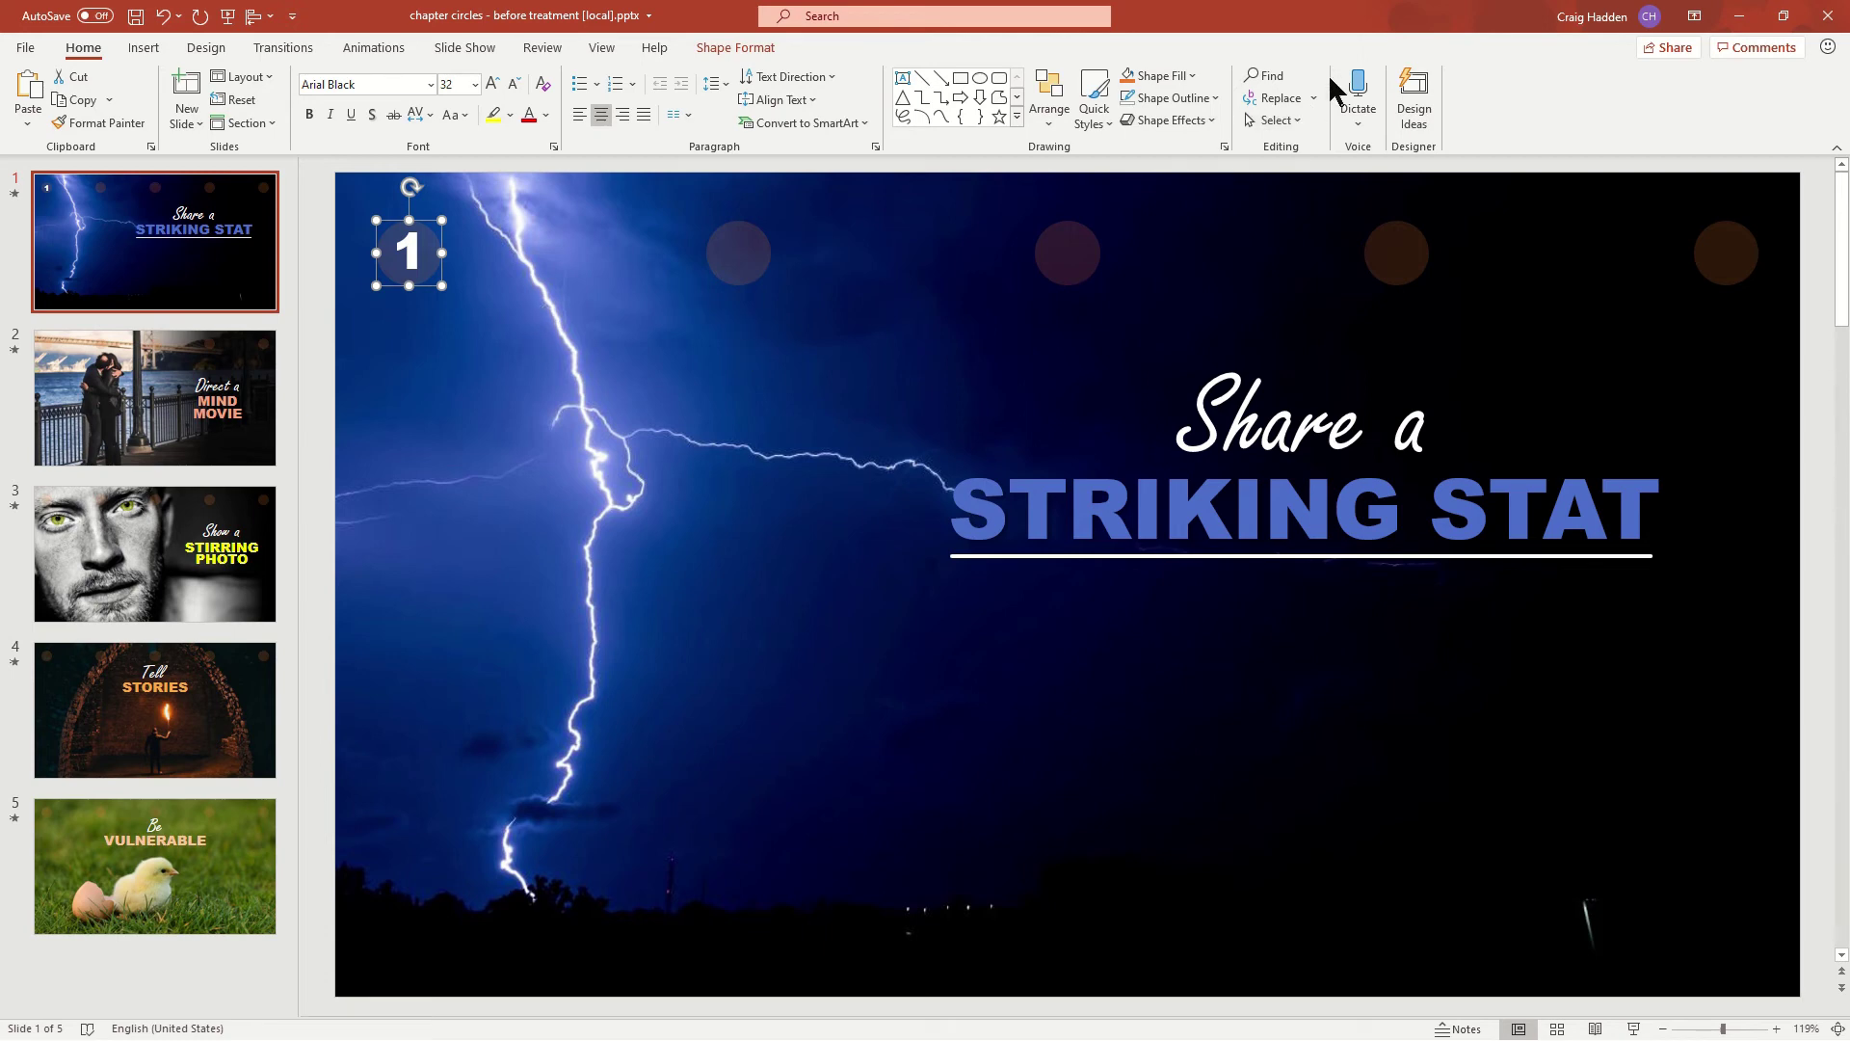
# Fill slide 1's numbered circle with black and drag its transparency from 80% to 0%.
pyautogui.click(1195, 74)
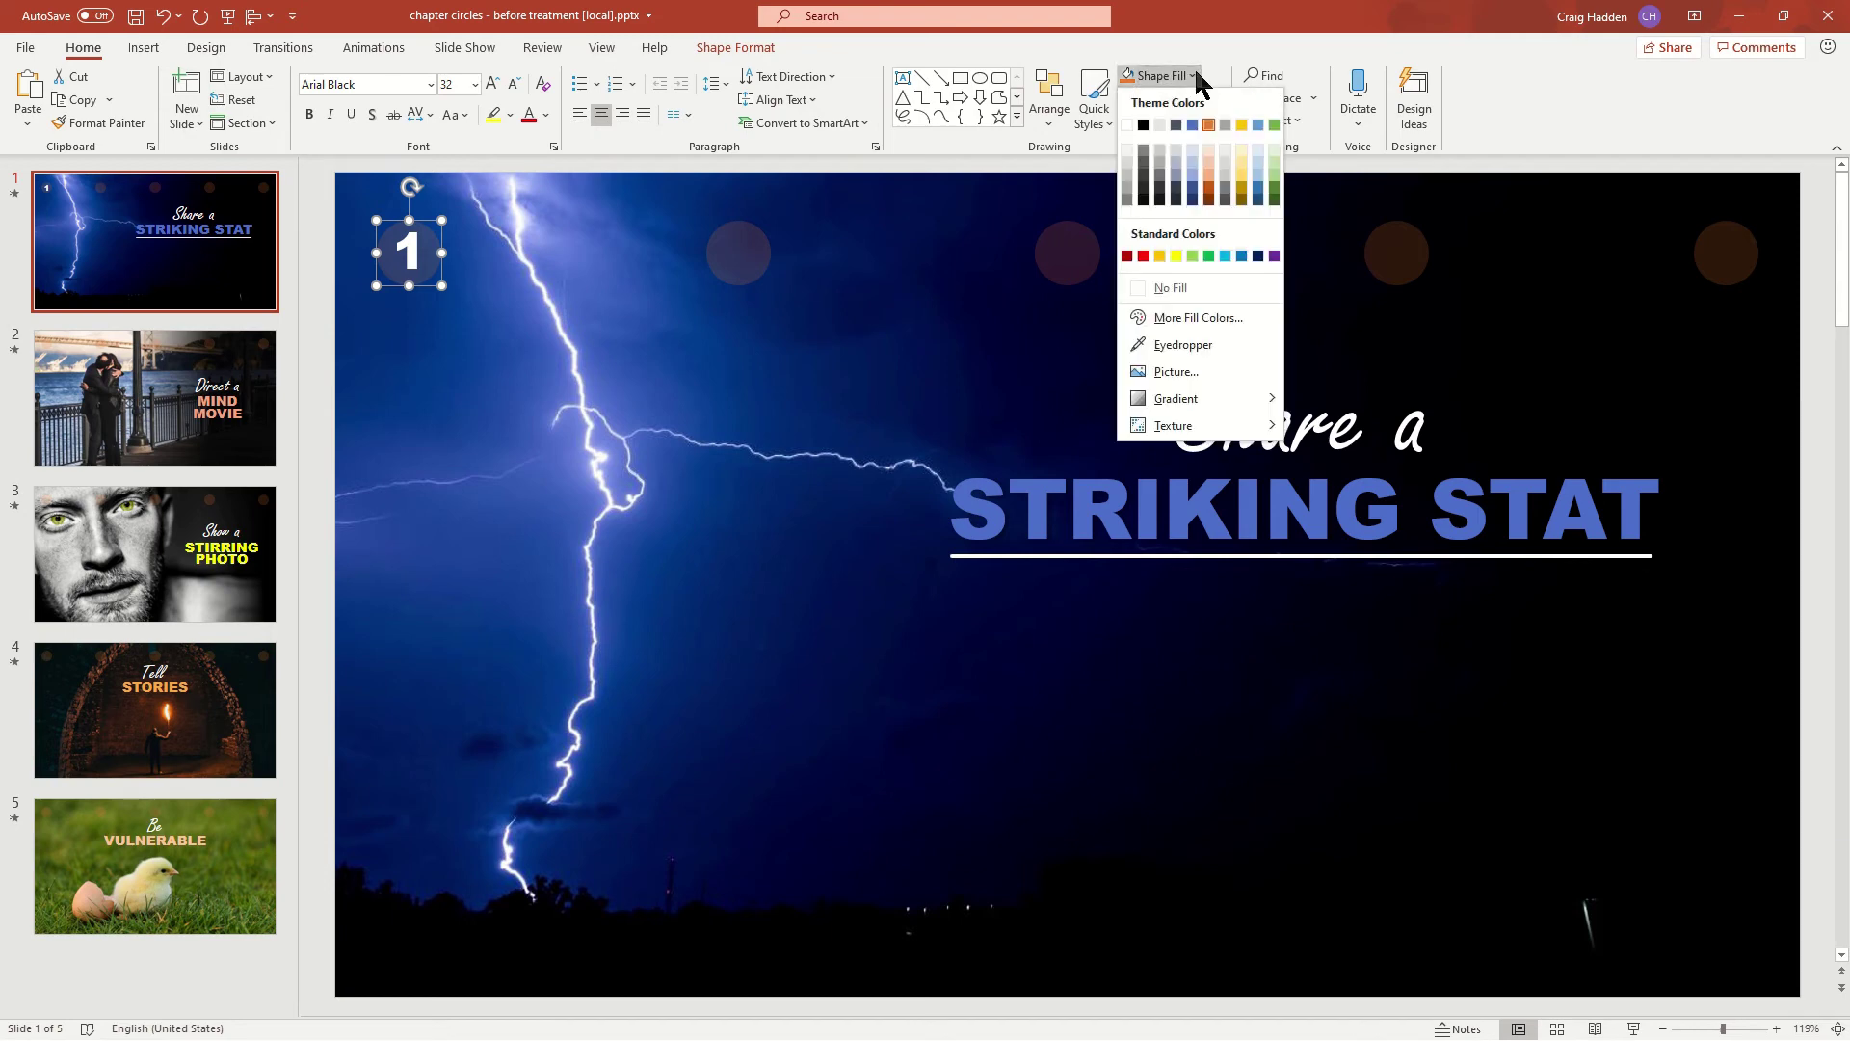
pyautogui.click(1143, 125)
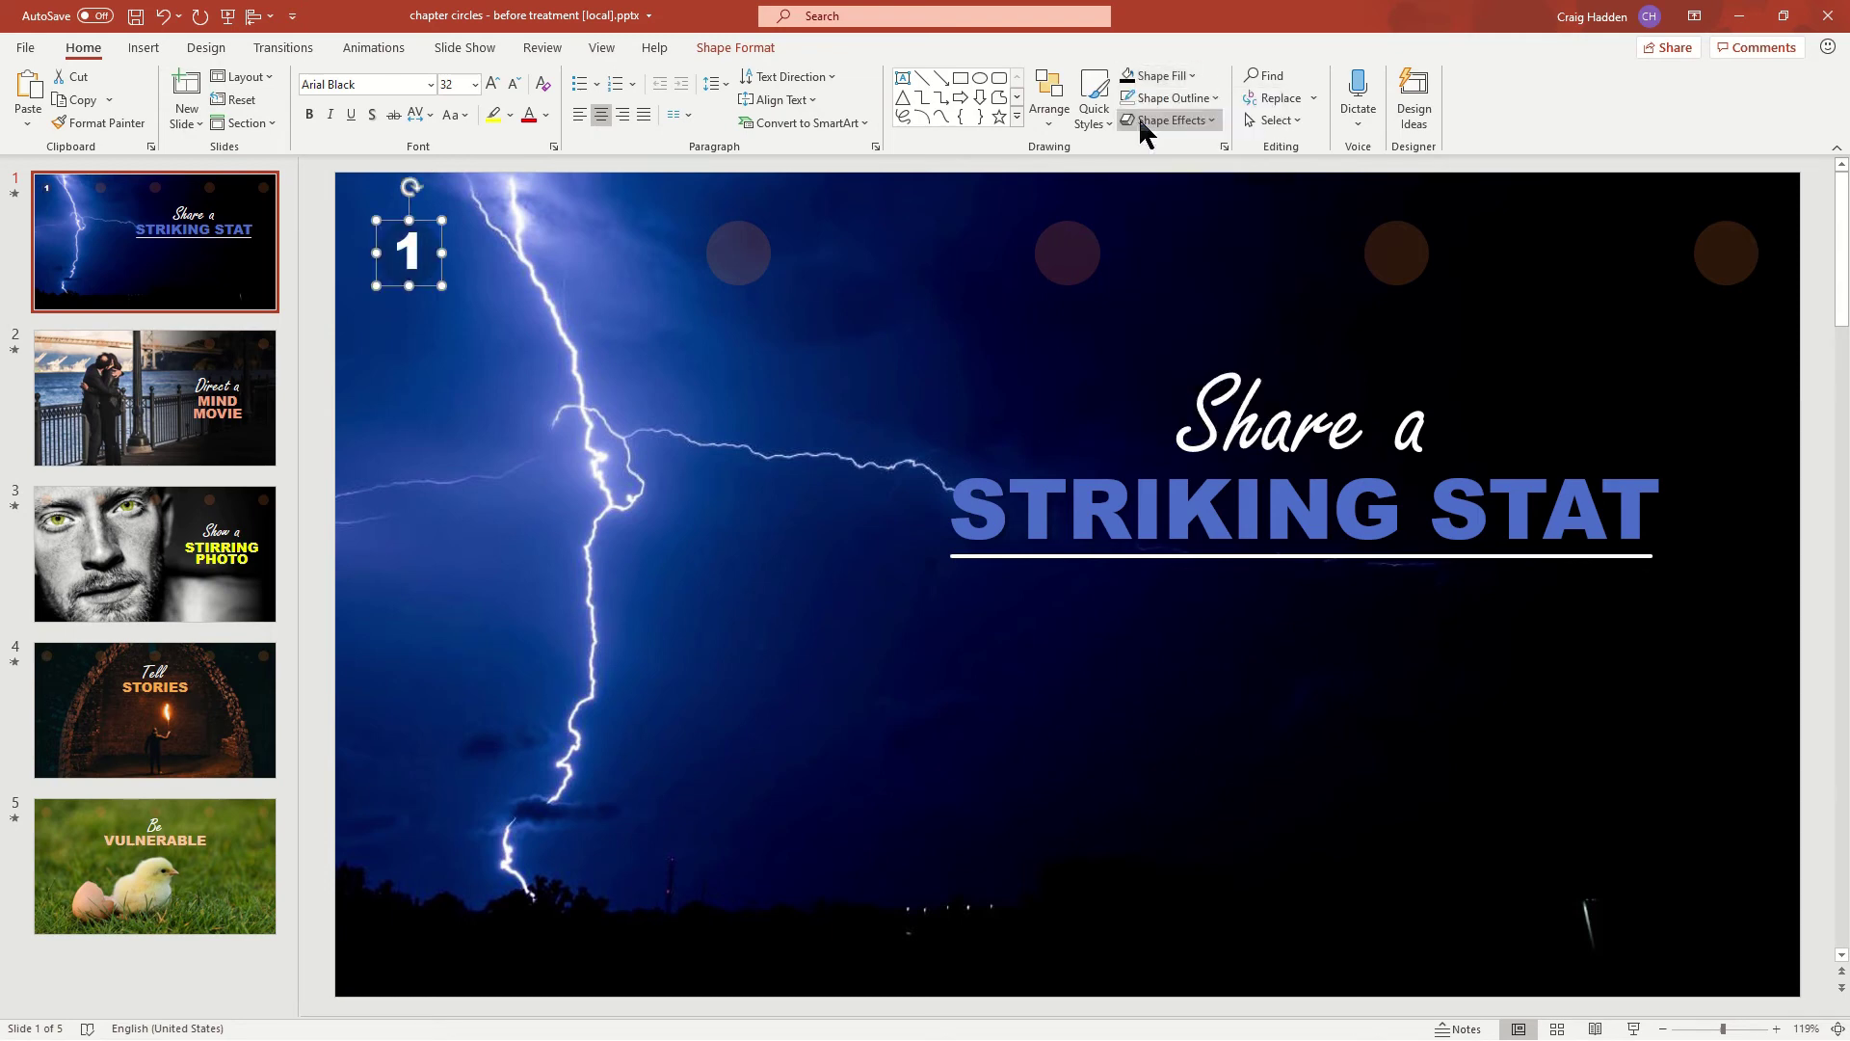
pyautogui.click(1224, 148)
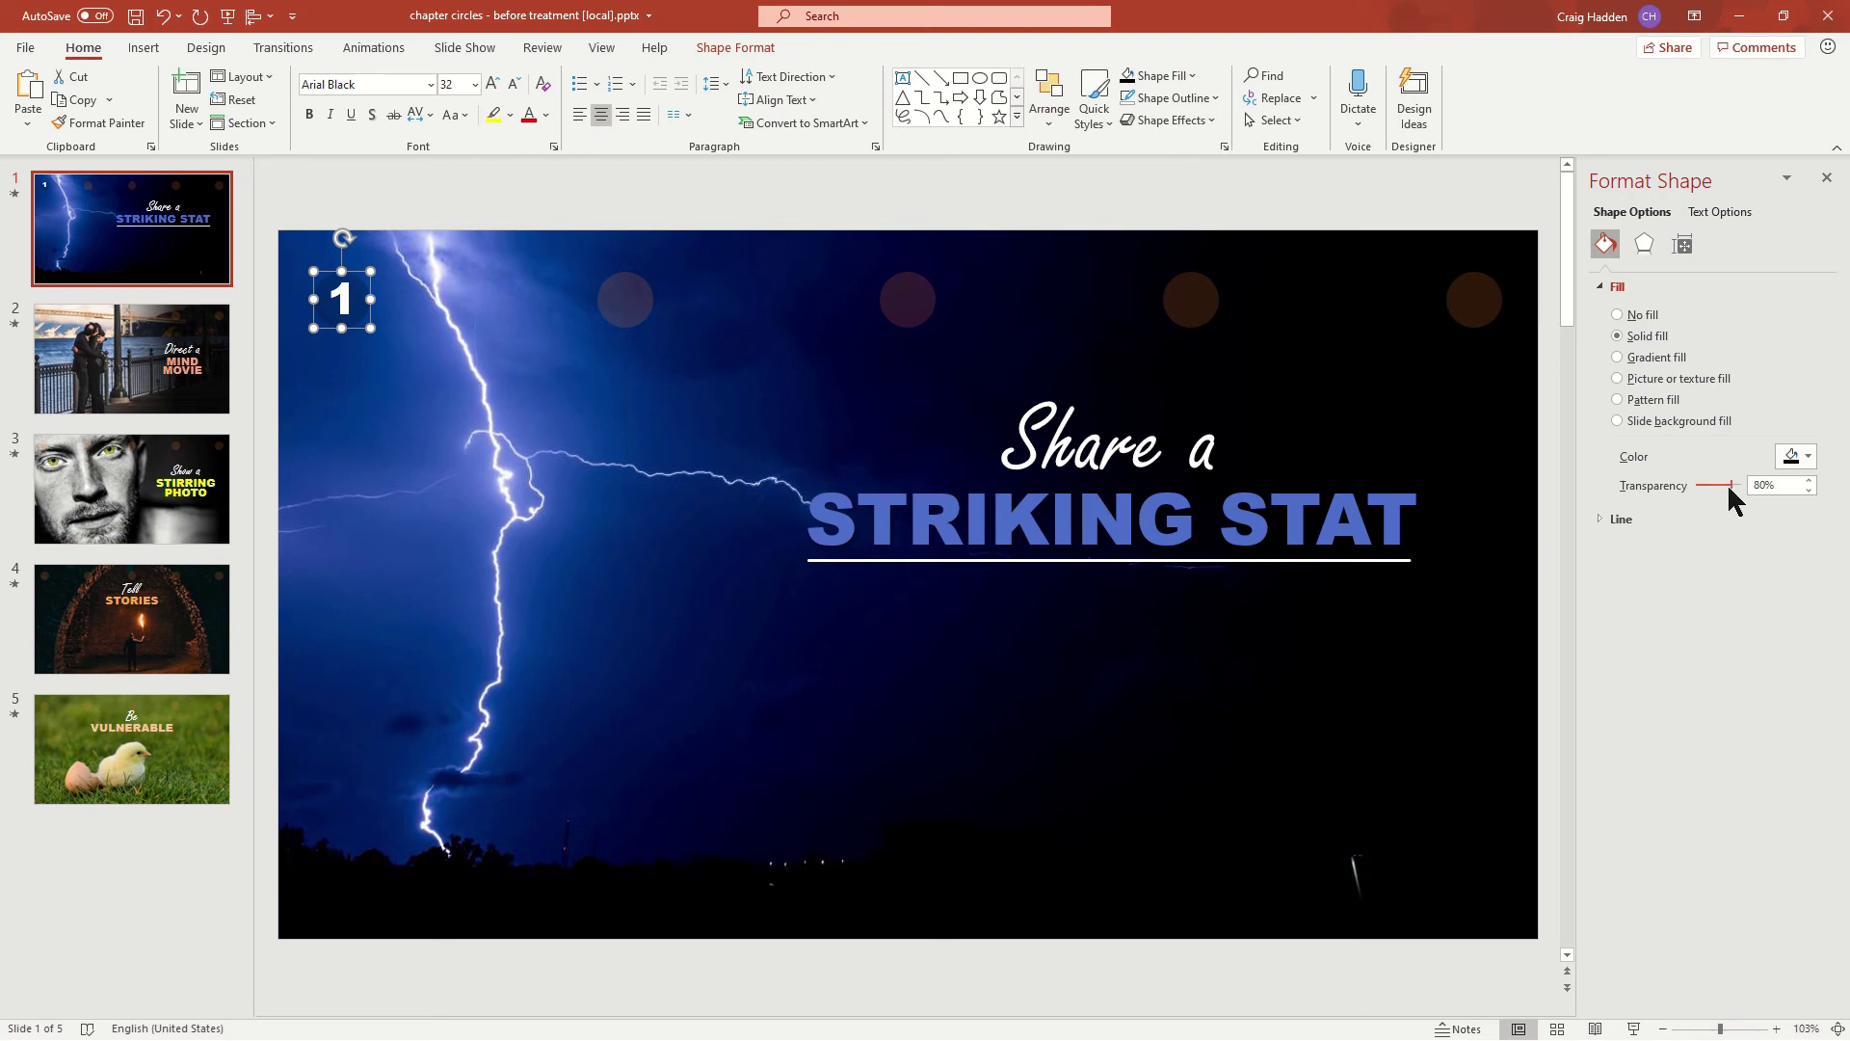
pyautogui.moveTo(1731, 487); pyautogui.dragTo(1677, 498)
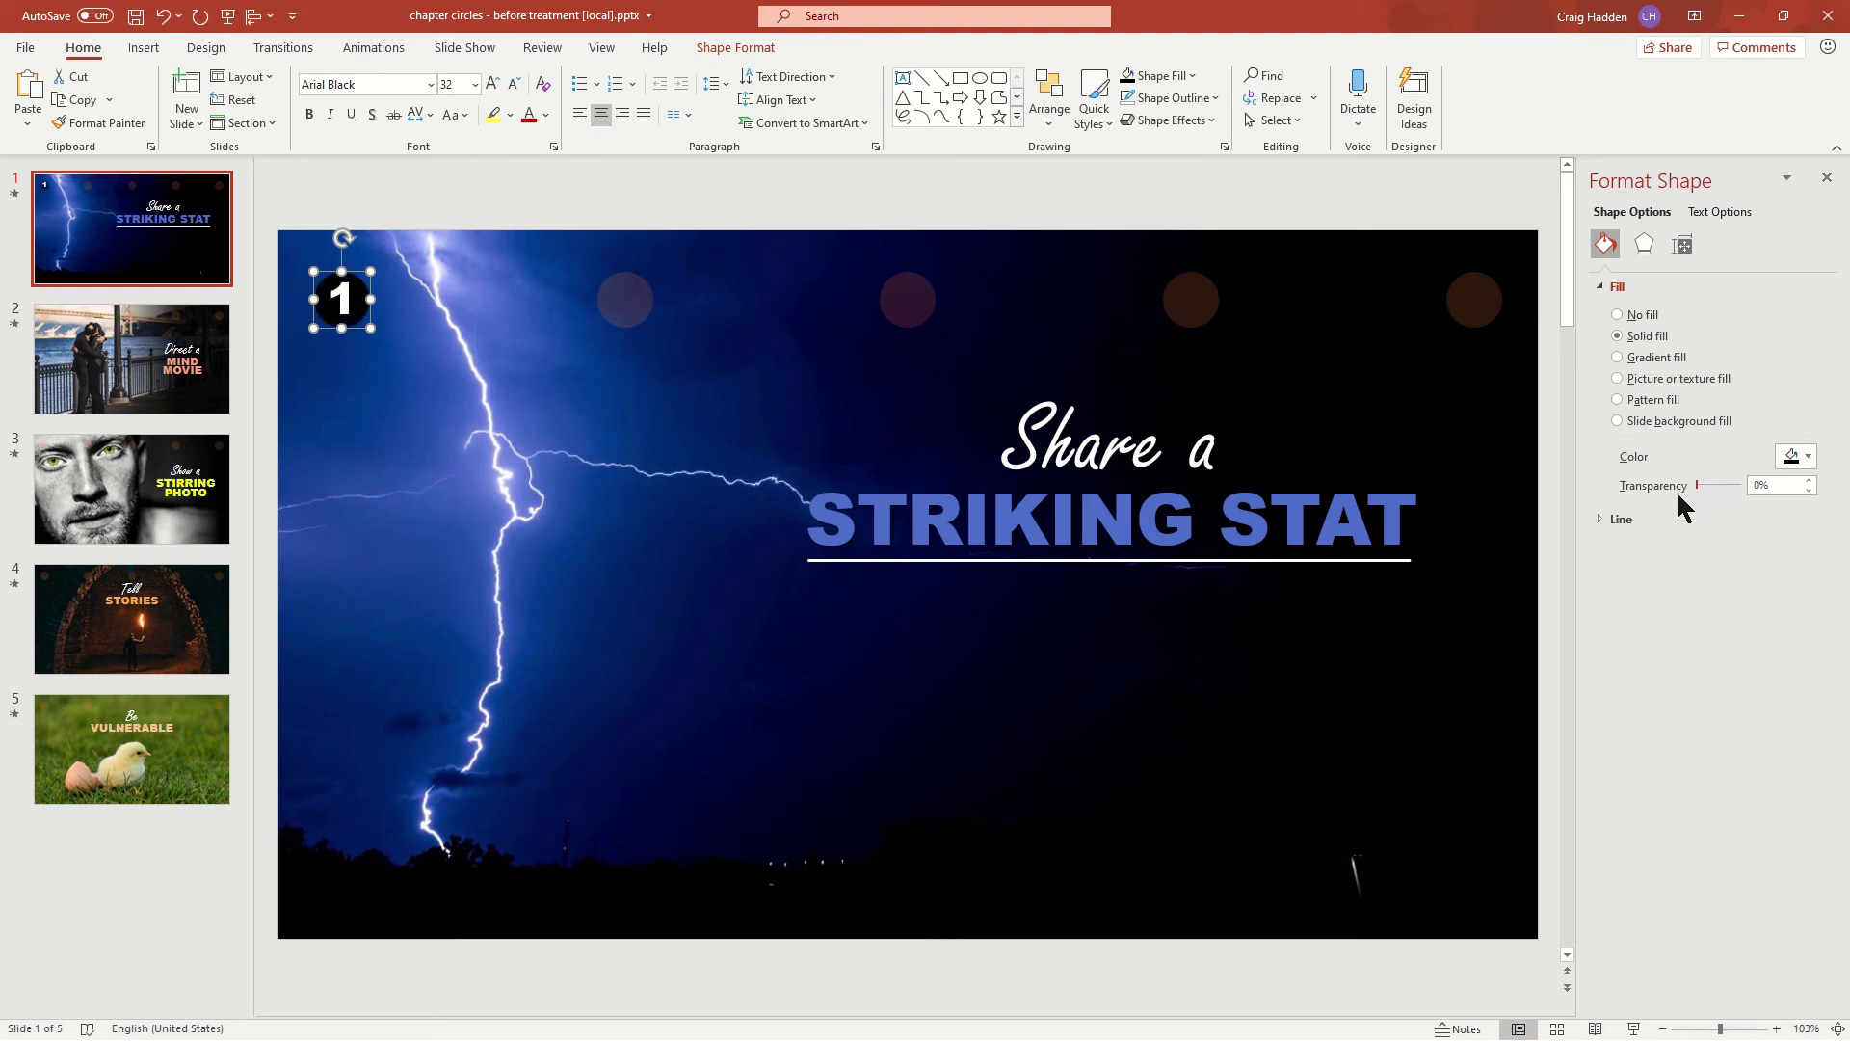
# Format Painter the black fill onto circle 2 of slide 2, 3 of slide 3, 4 of slide 4, 5 of slide 5.
pyautogui.click(108, 123)
pyautogui.click(143, 351)
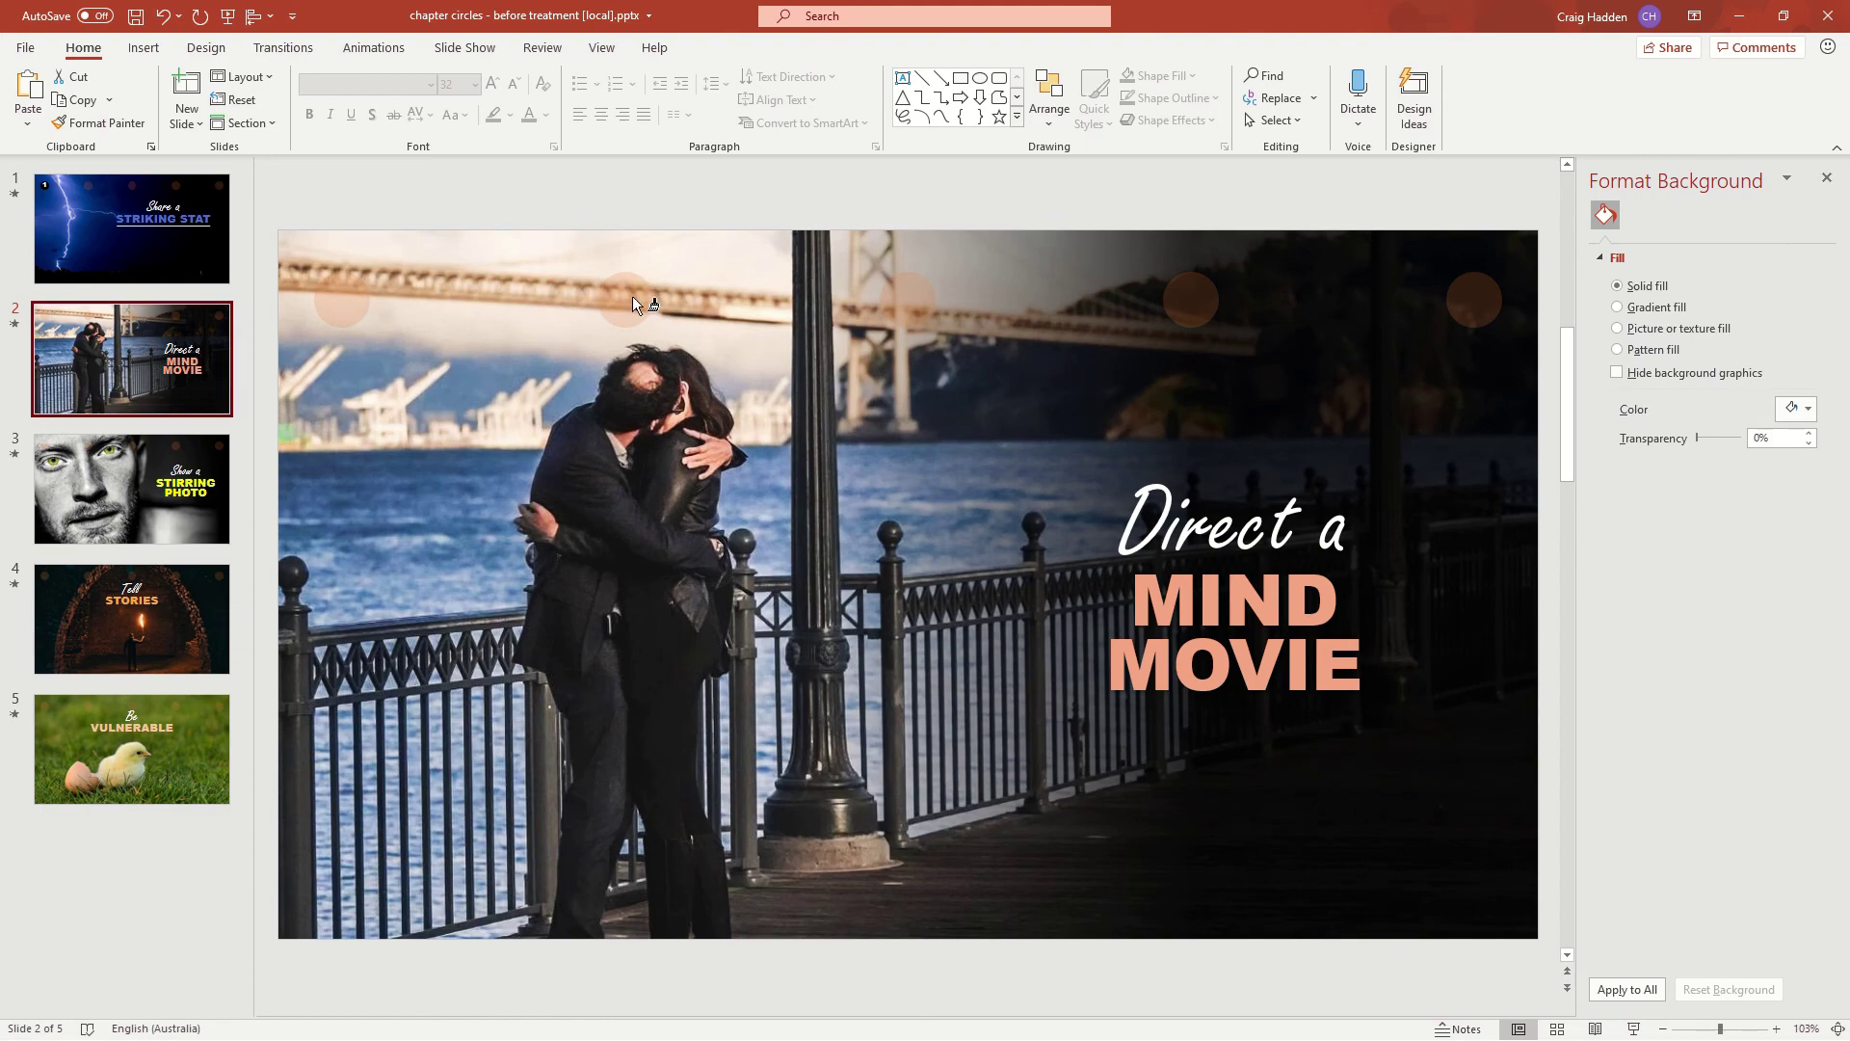
pyautogui.click(632, 297)
pyautogui.click(125, 523)
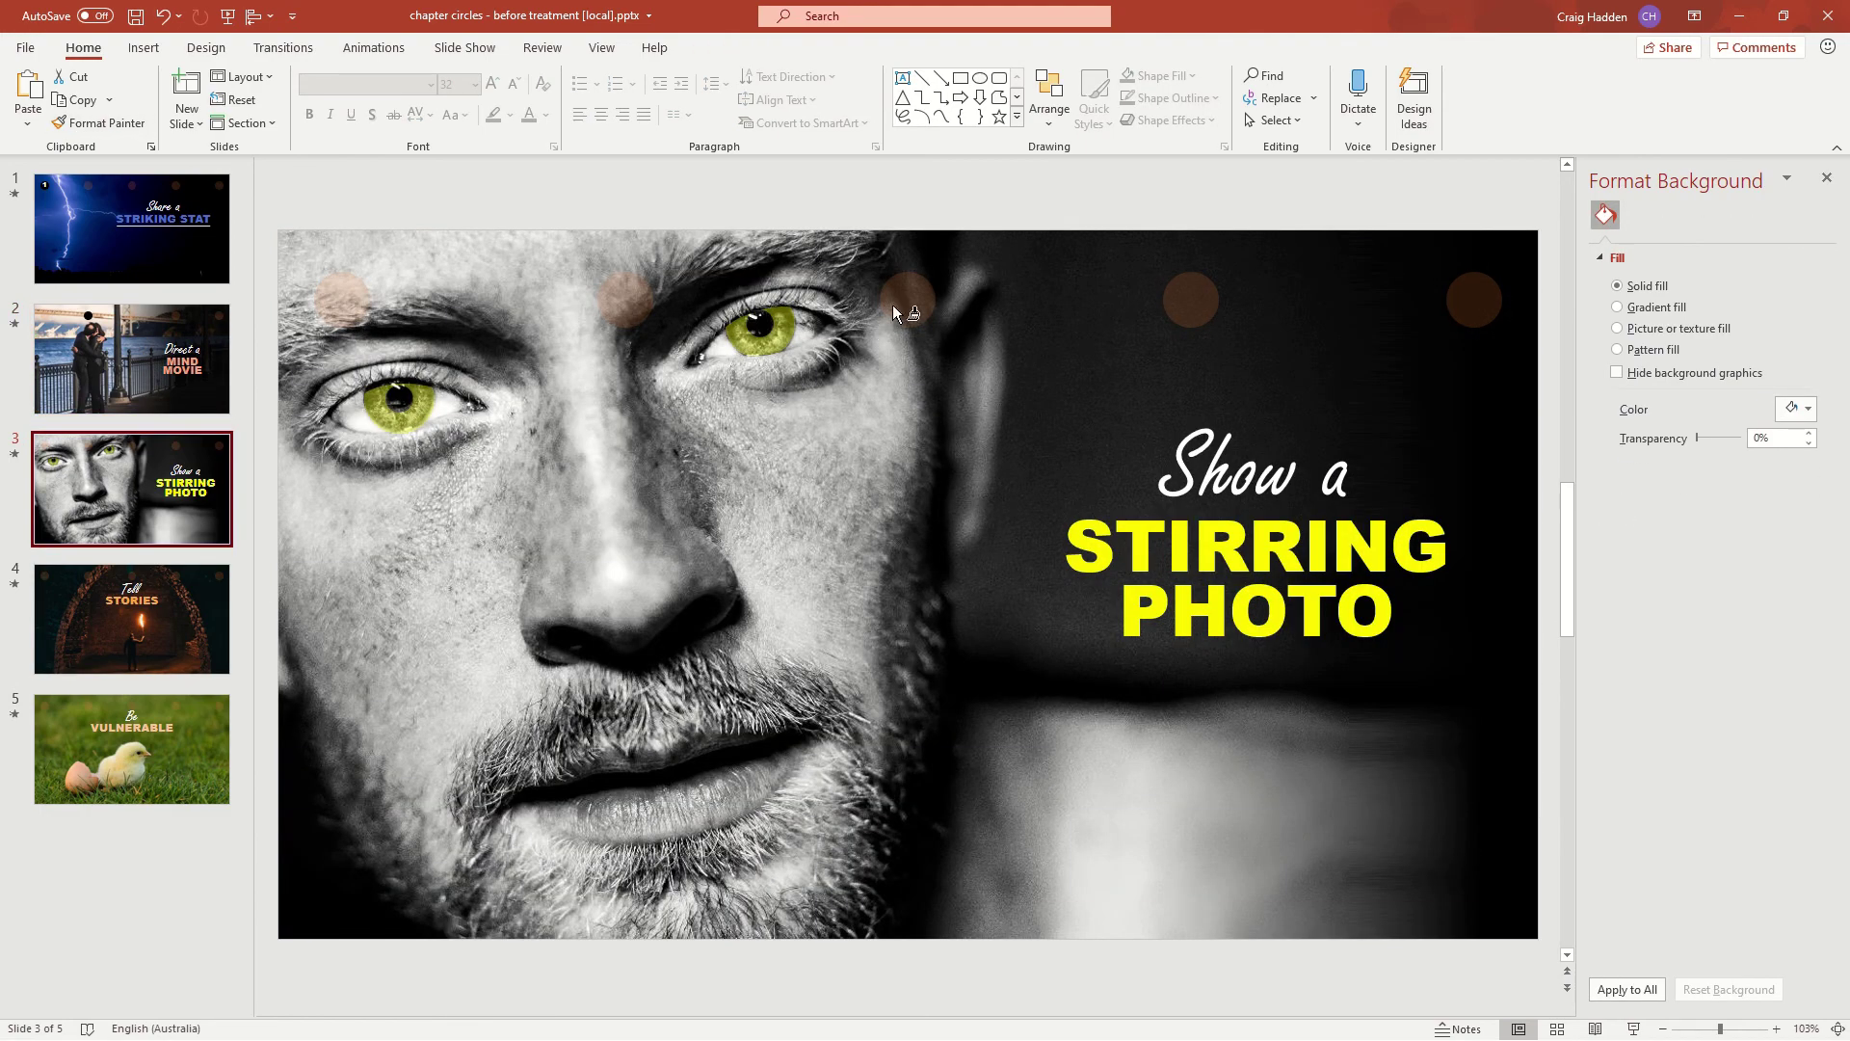
pyautogui.click(893, 304)
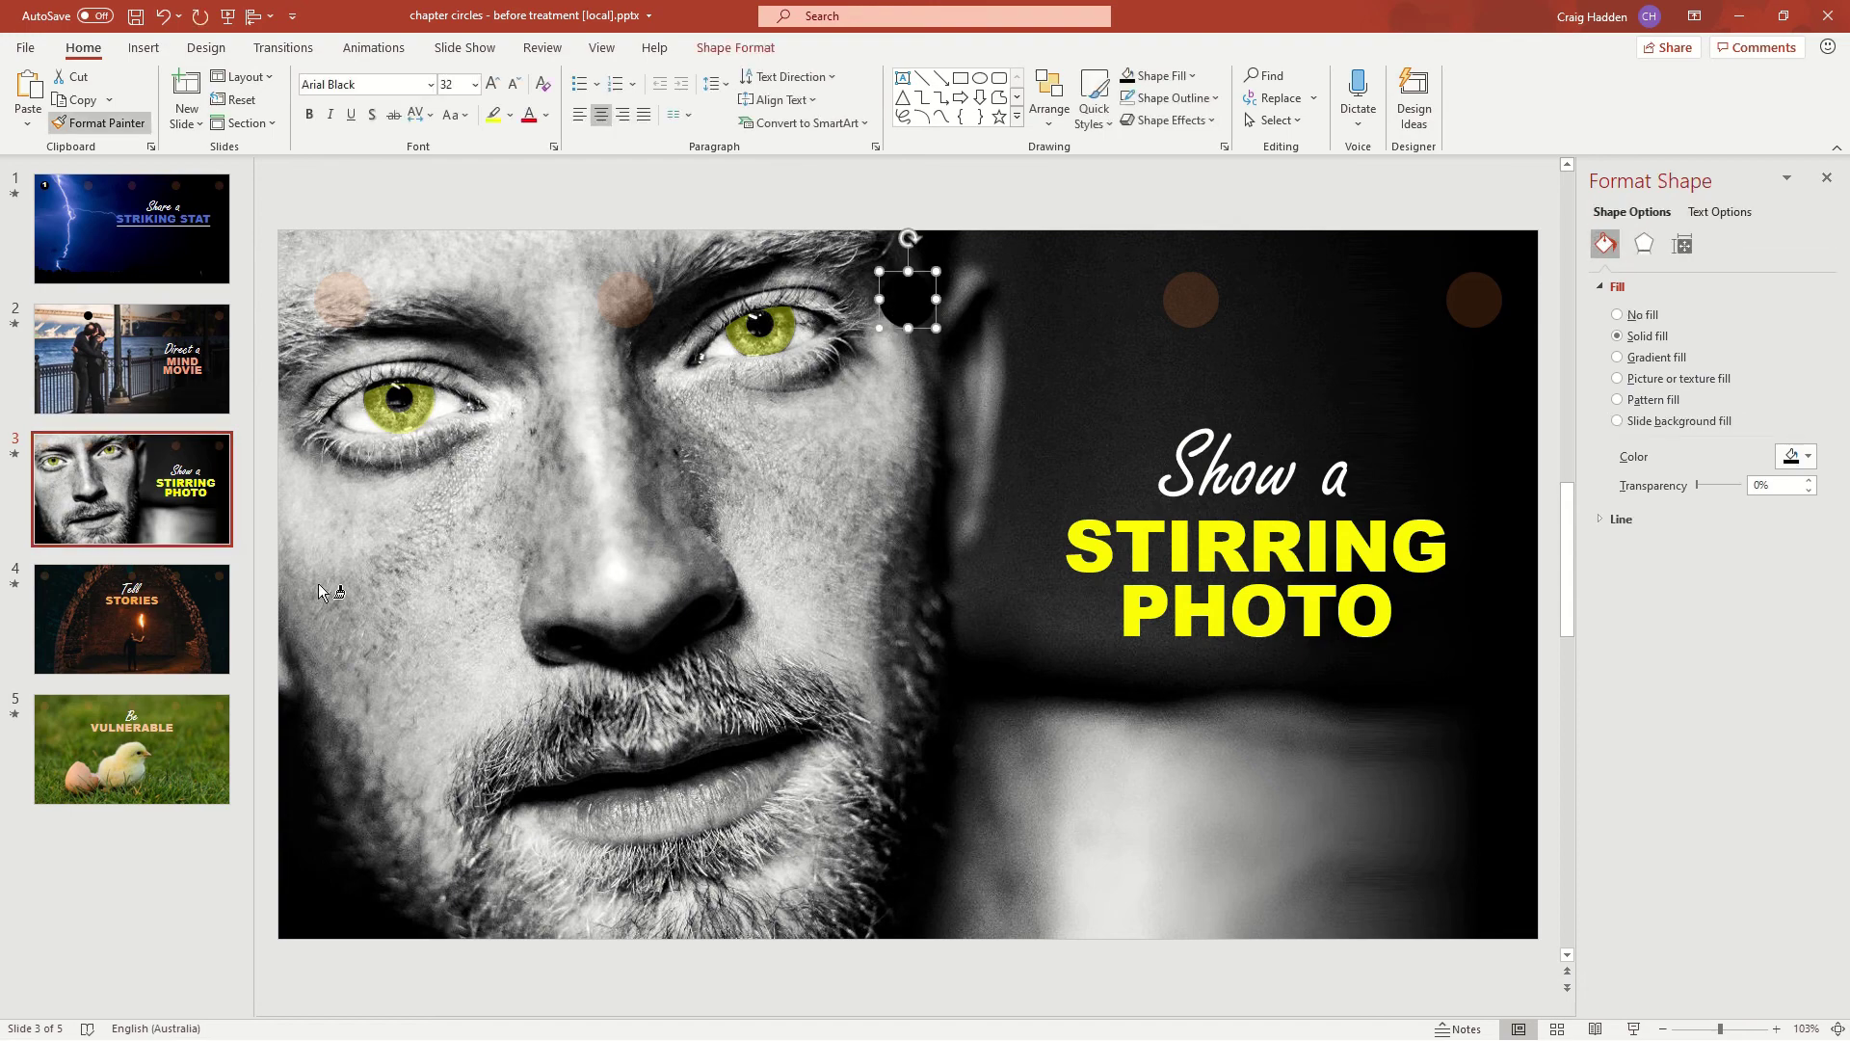
pyautogui.click(172, 602)
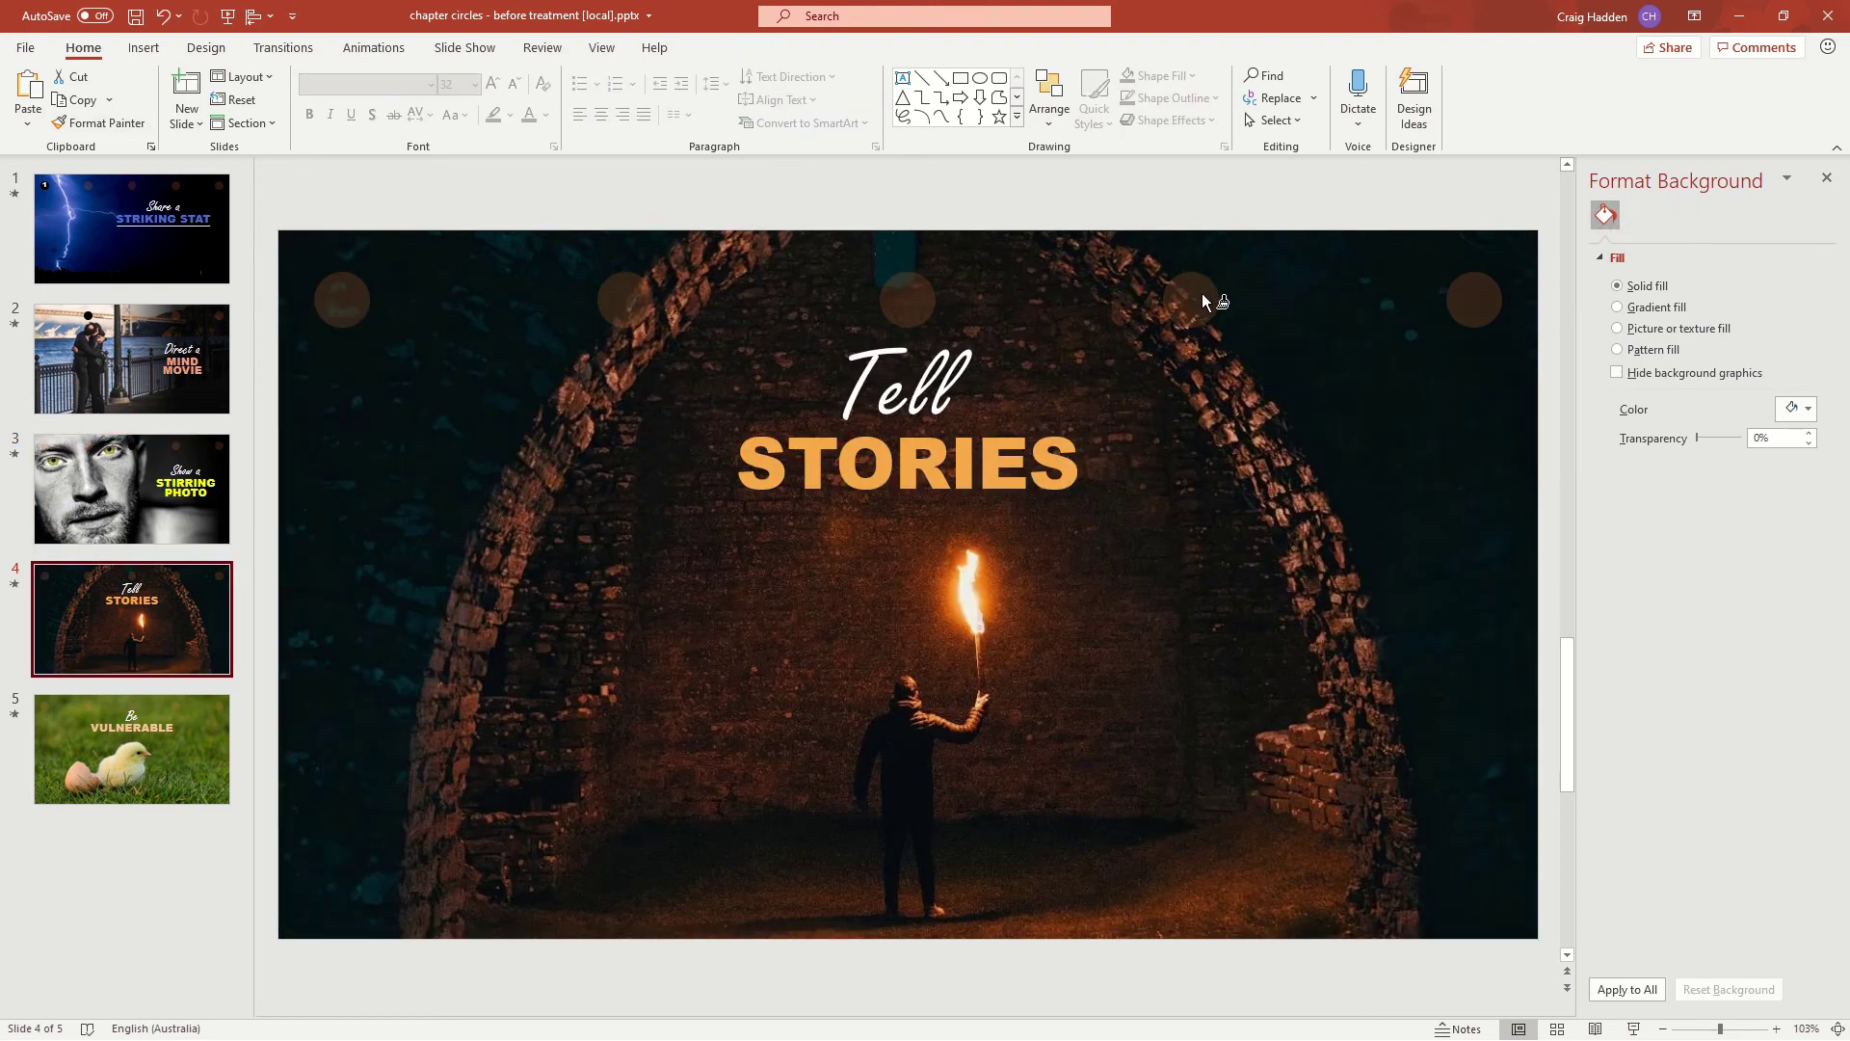
pyautogui.click(1193, 299)
pyautogui.click(207, 758)
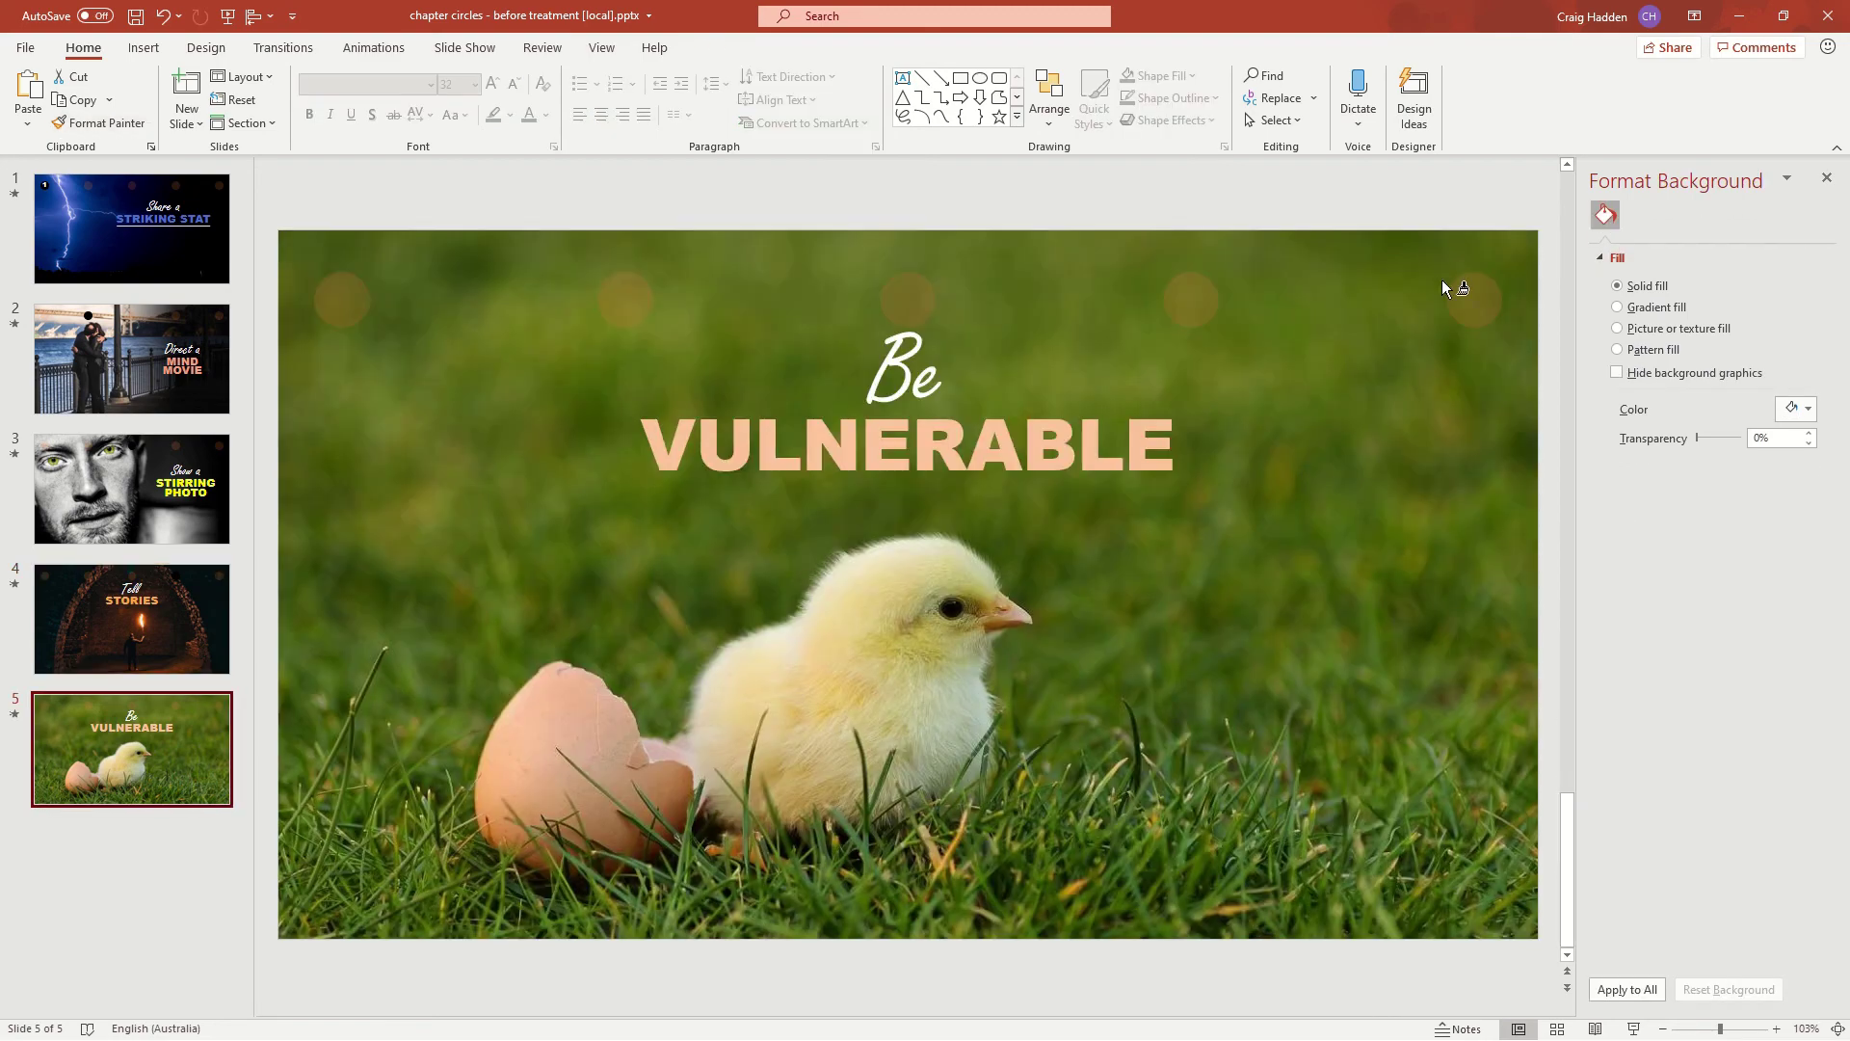
pyautogui.click(1452, 295)
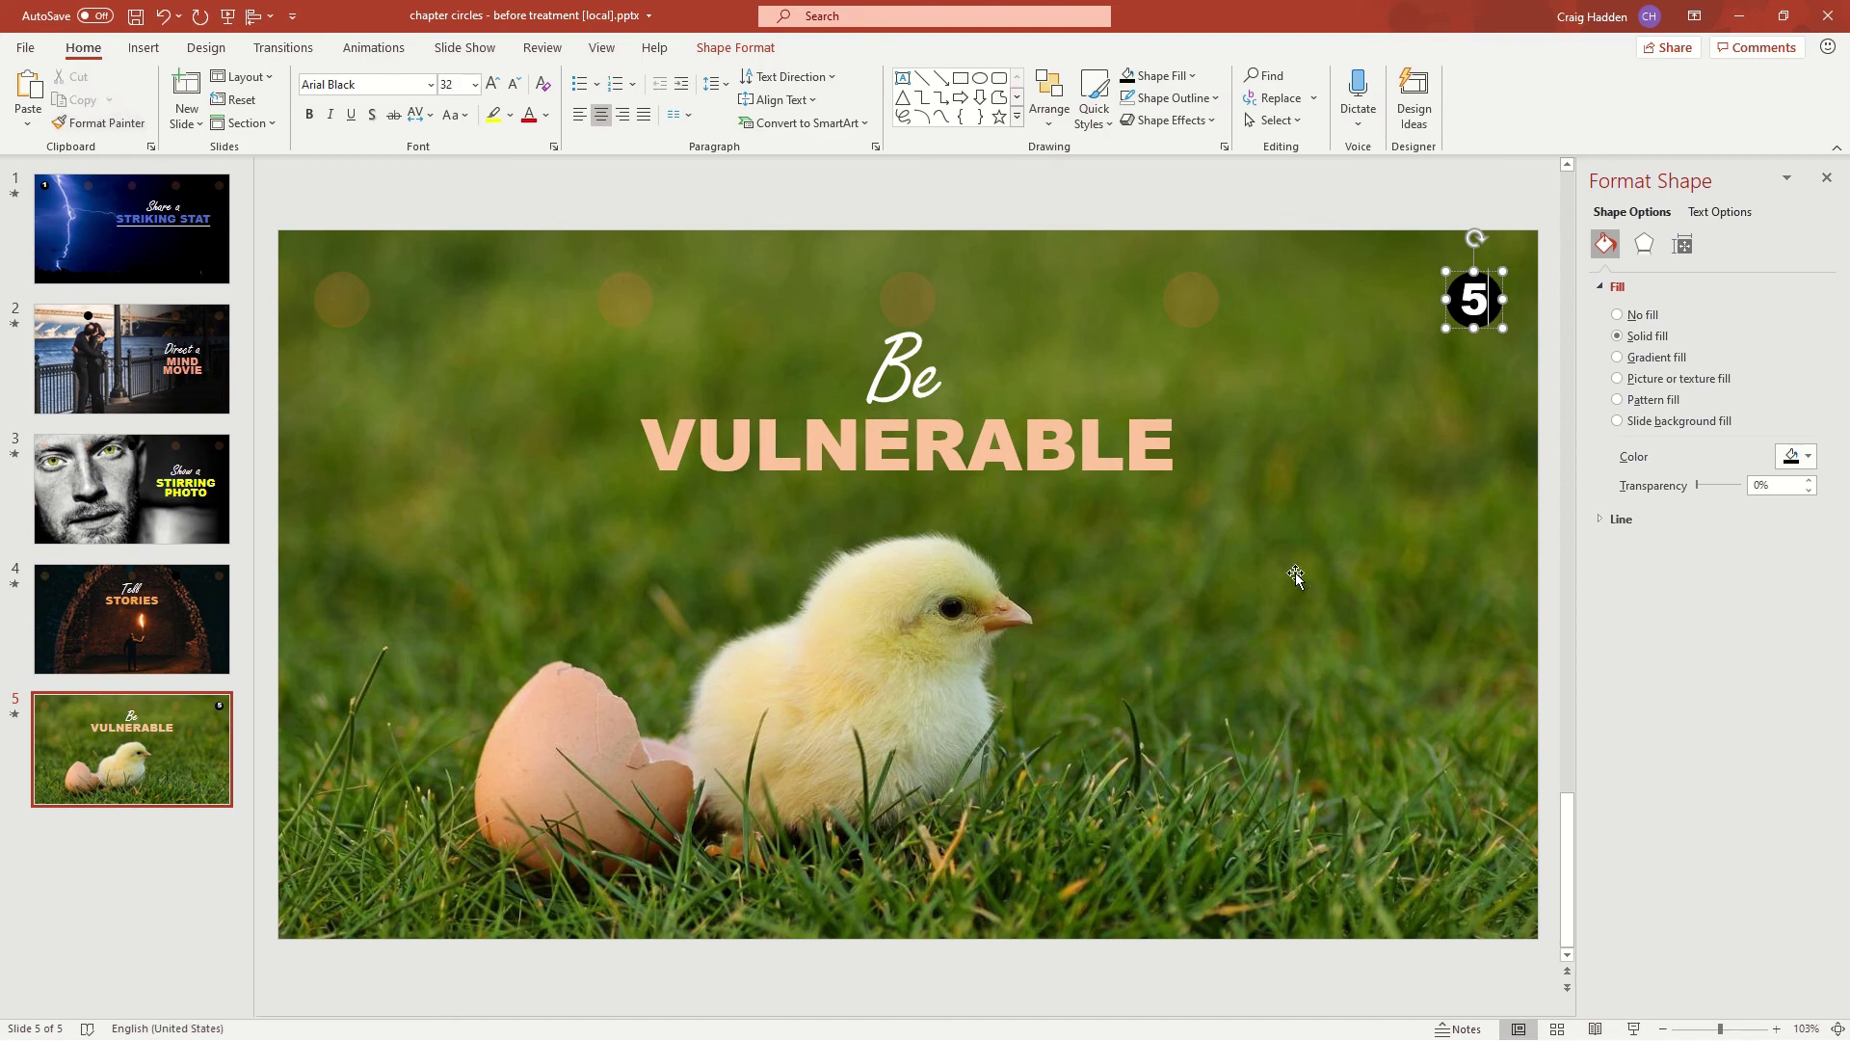
# Label the black circles on slides 4, 3 and 2 with 4, 3 and 2.
pyautogui.click(199, 647)
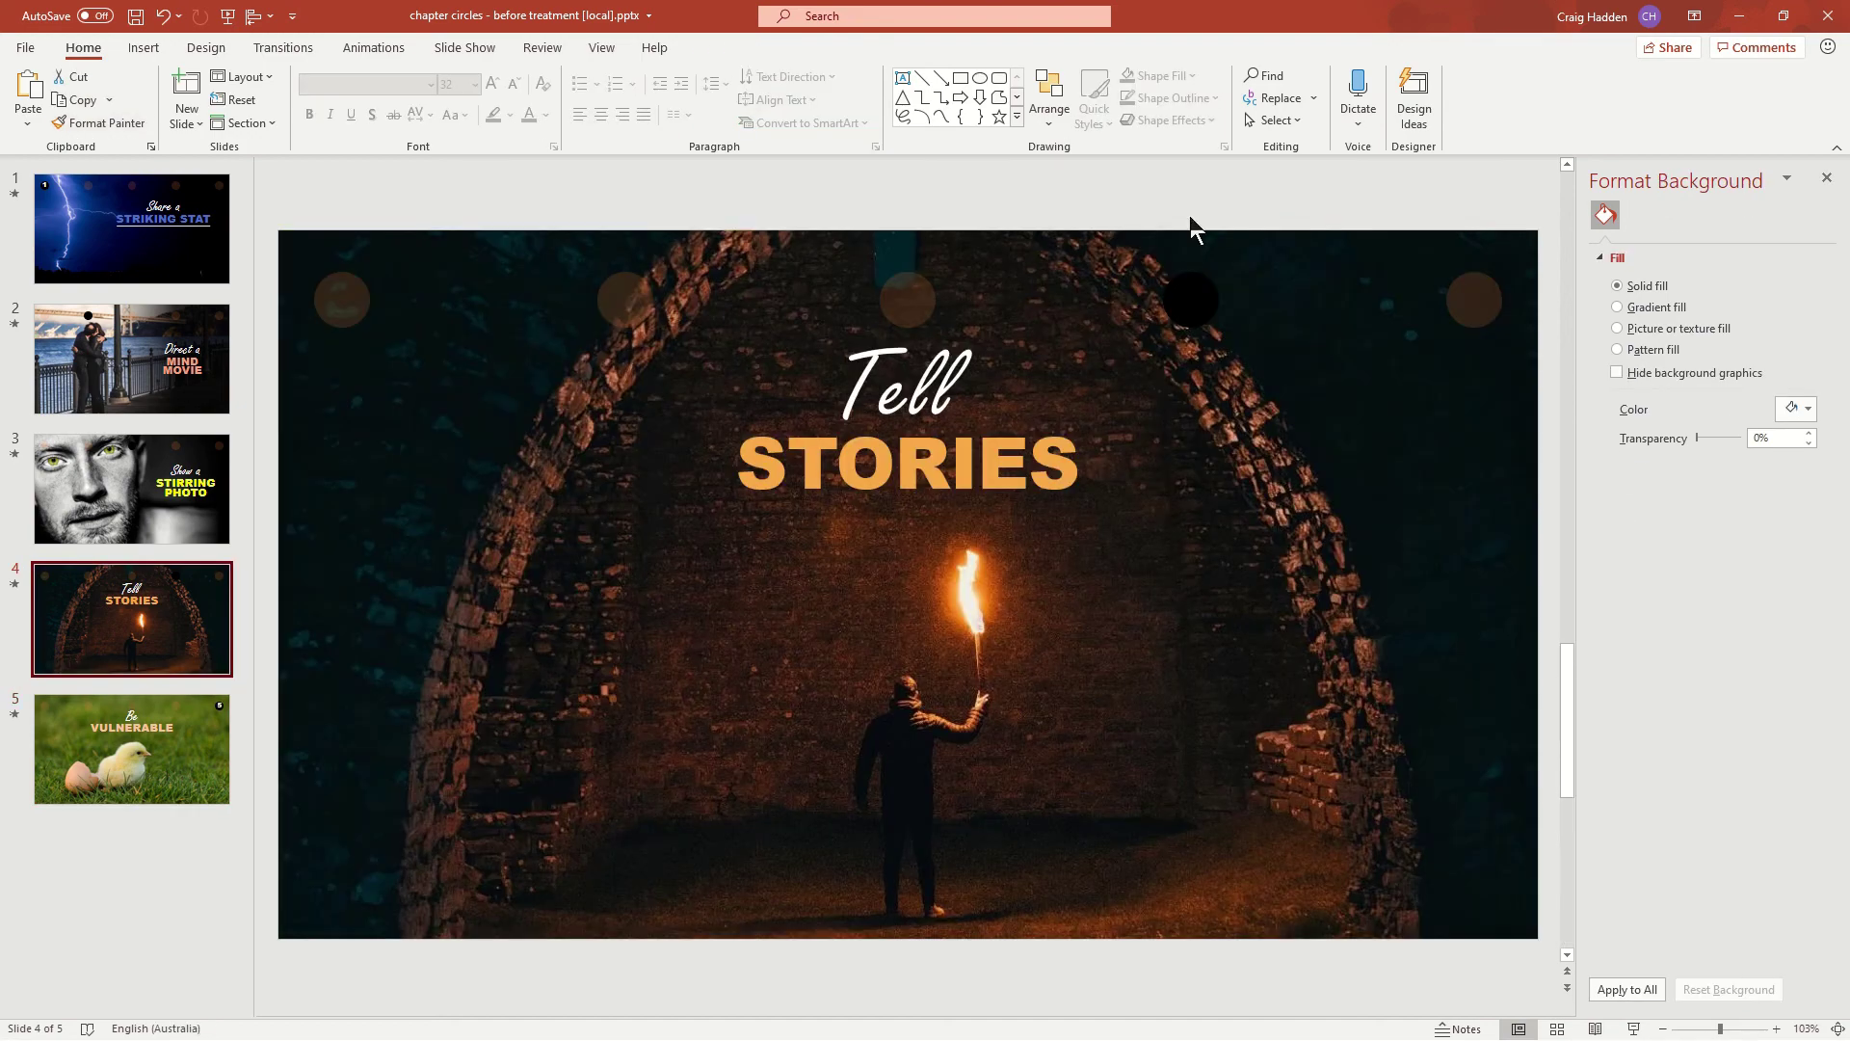
pyautogui.click(1193, 295)
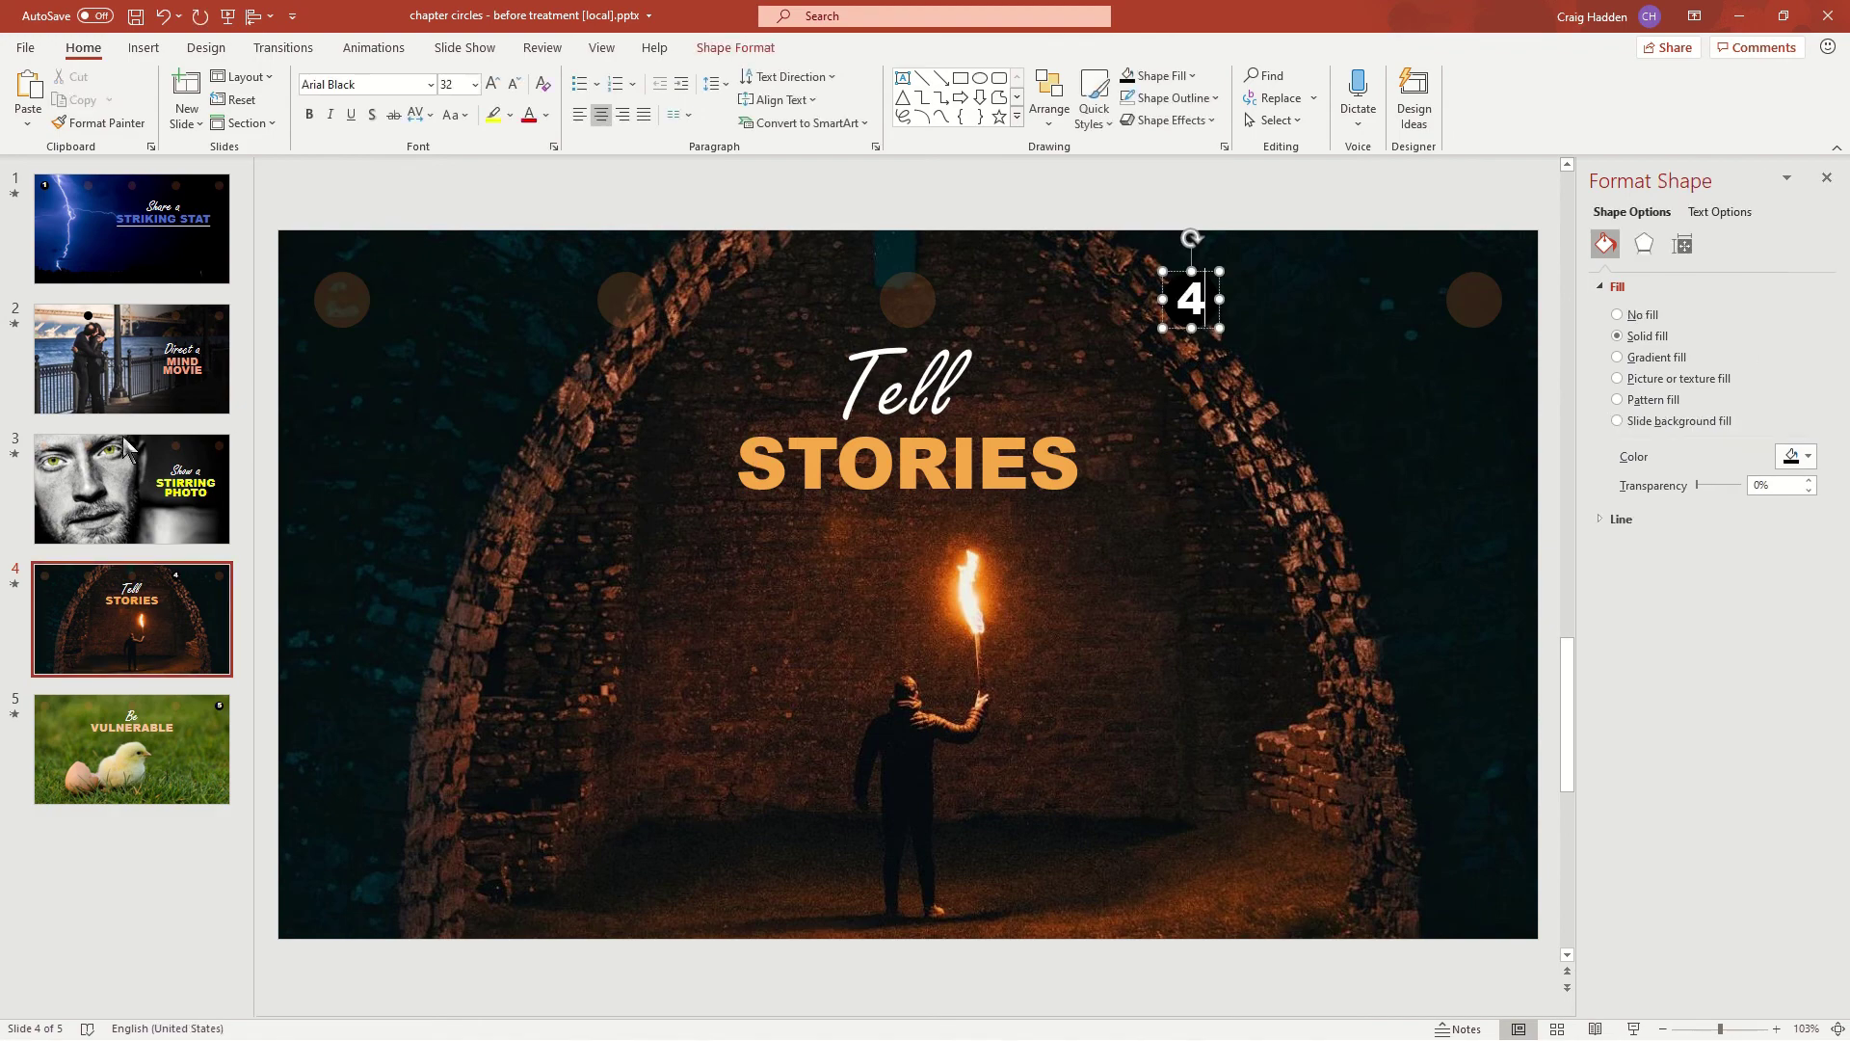
pyautogui.click(118, 511)
pyautogui.click(904, 310)
pyautogui.write('3')
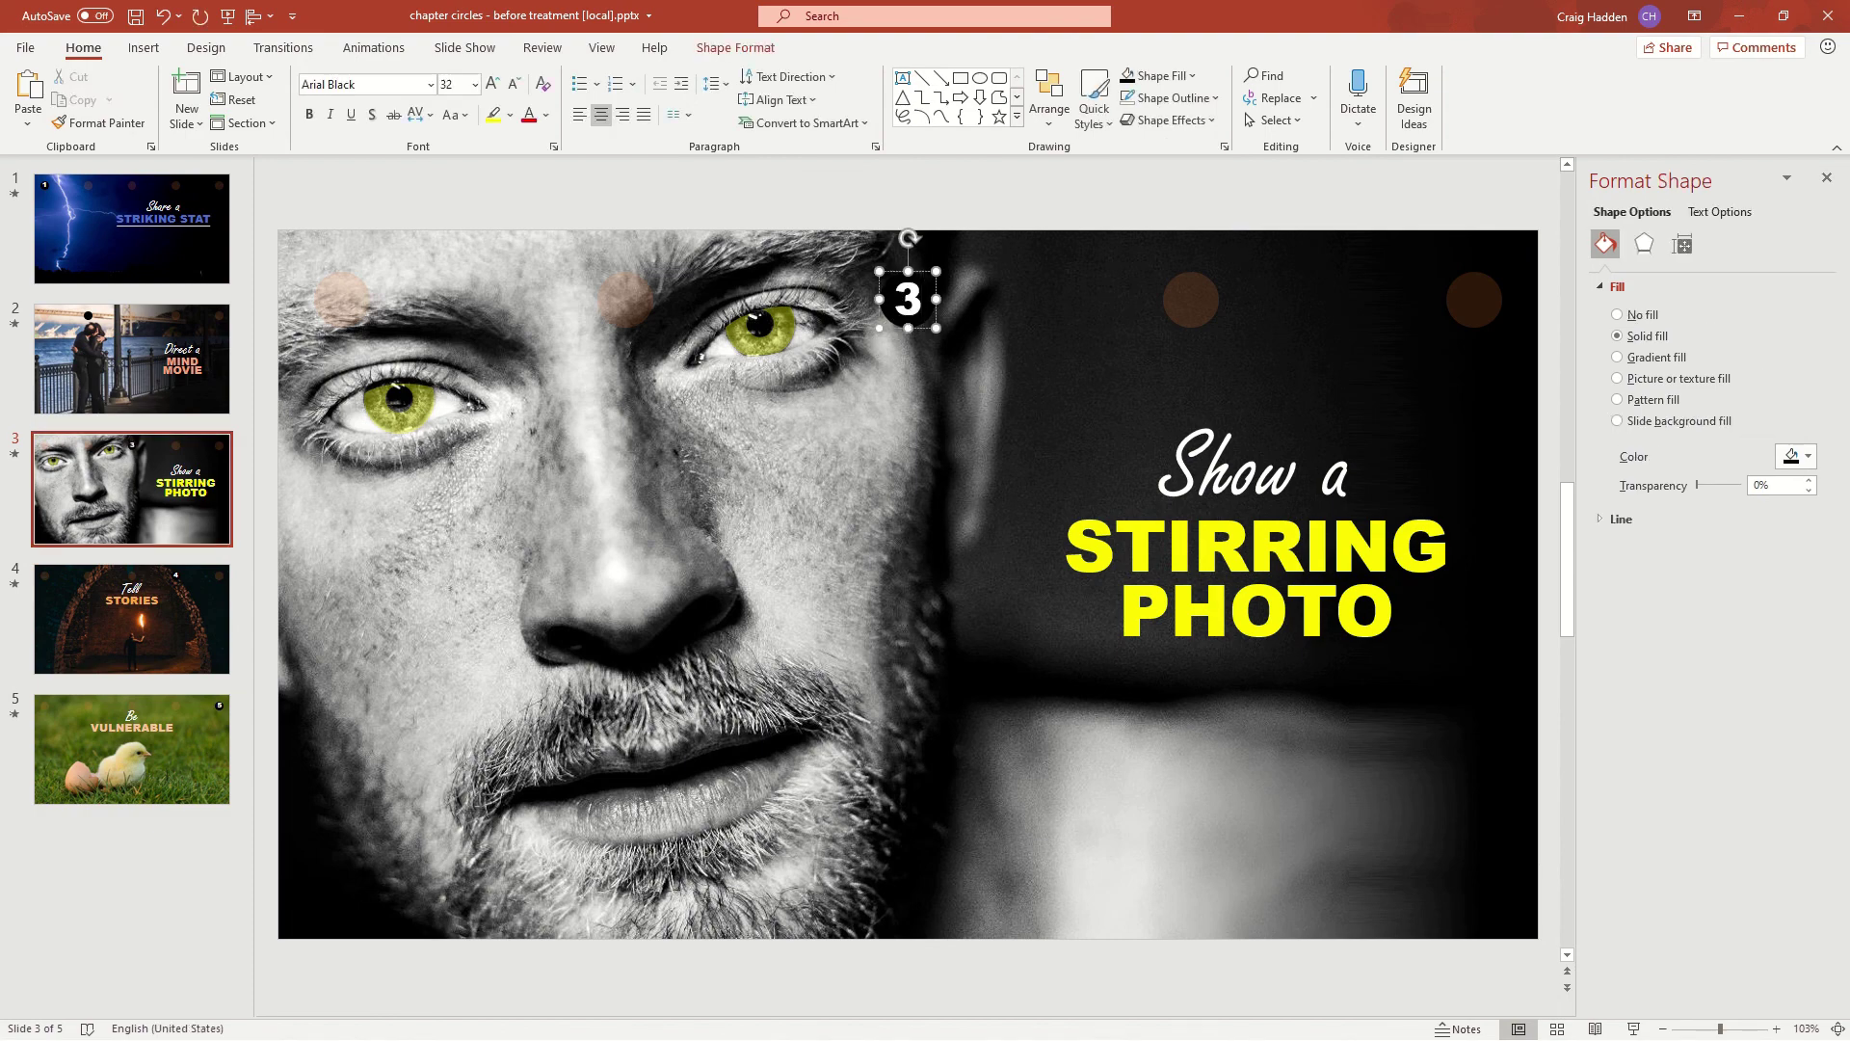
pyautogui.click(179, 369)
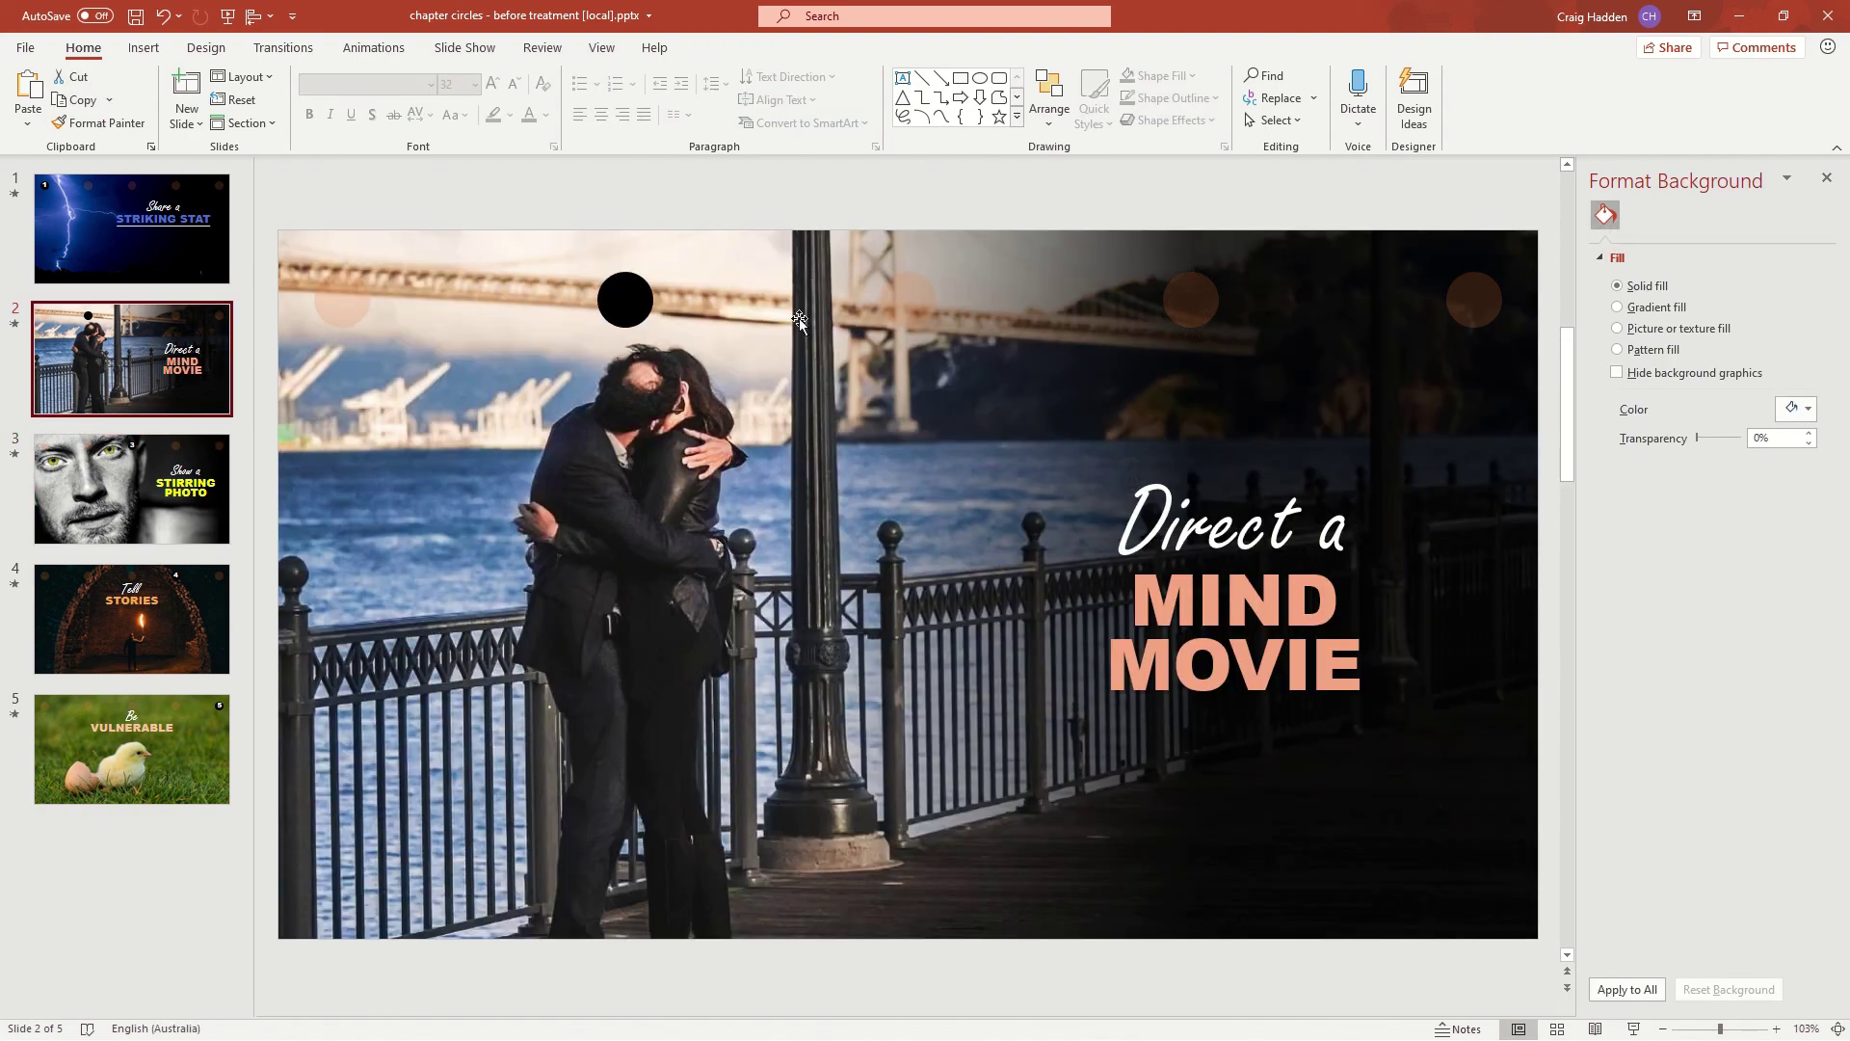
pyautogui.click(611, 290)
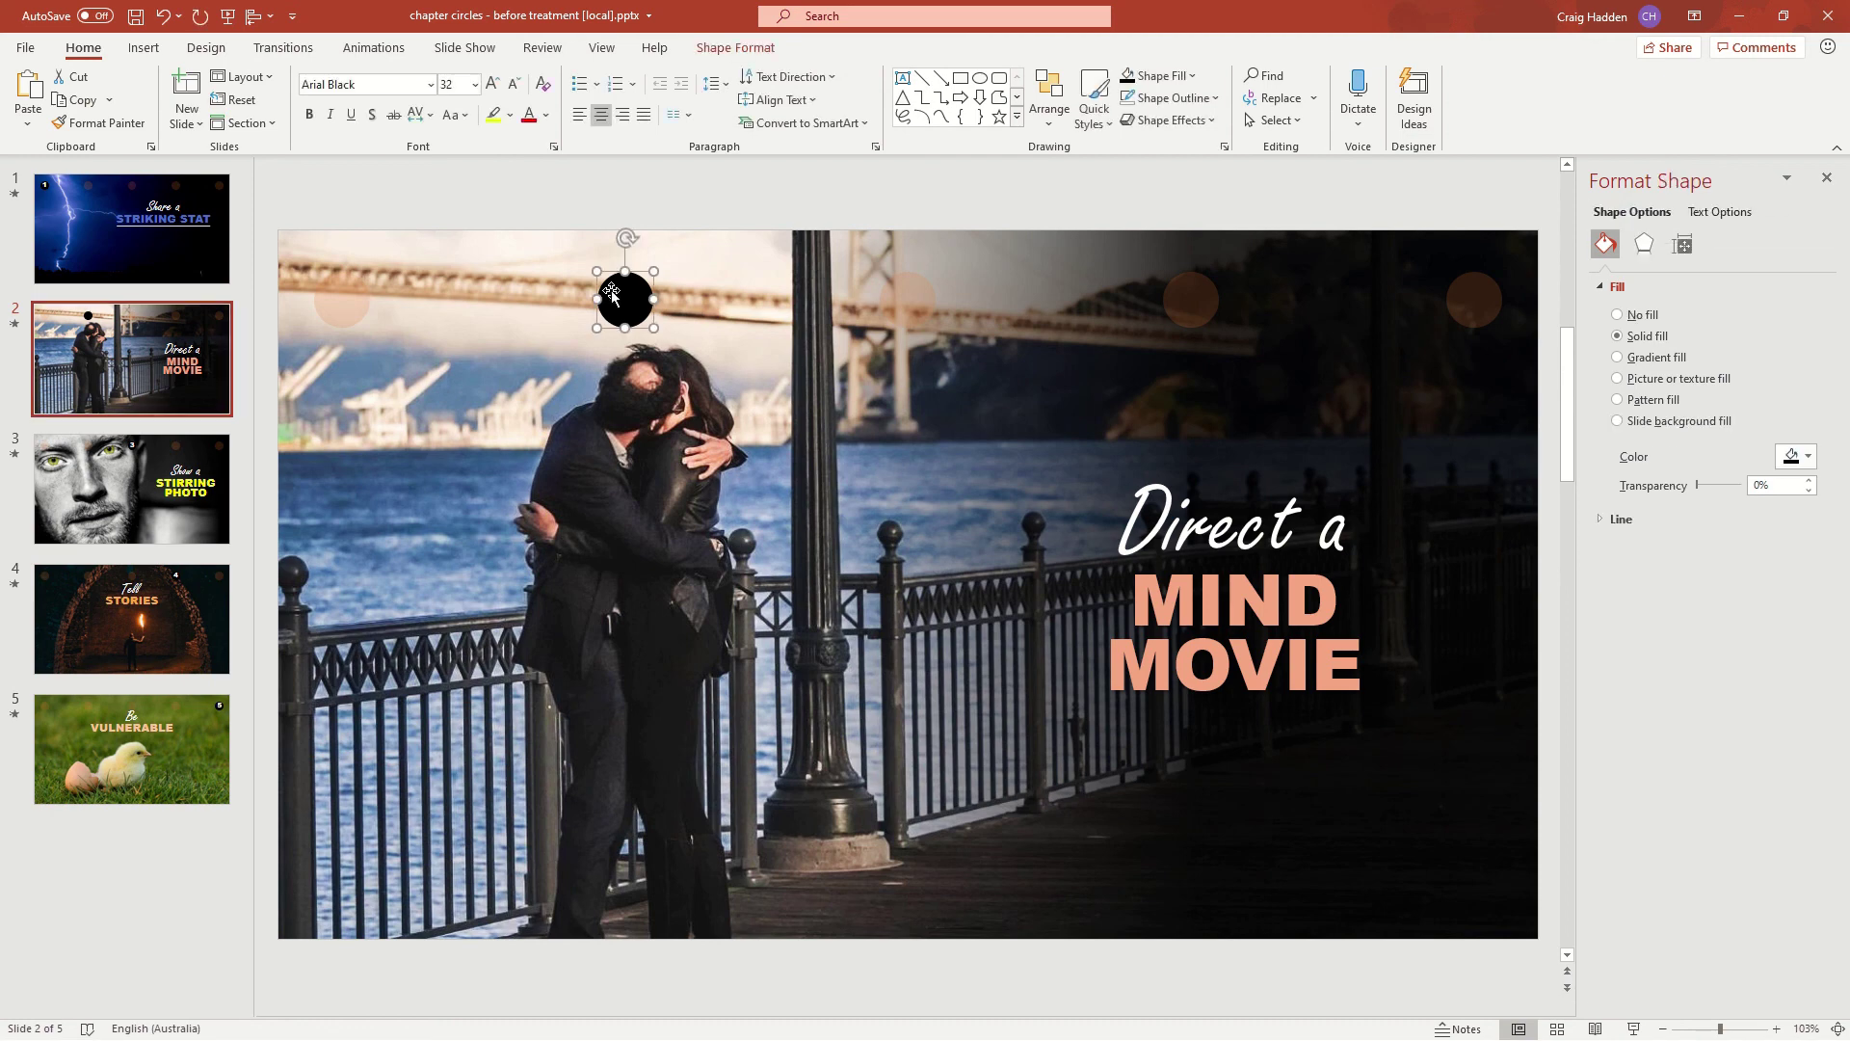
pyautogui.write('2')
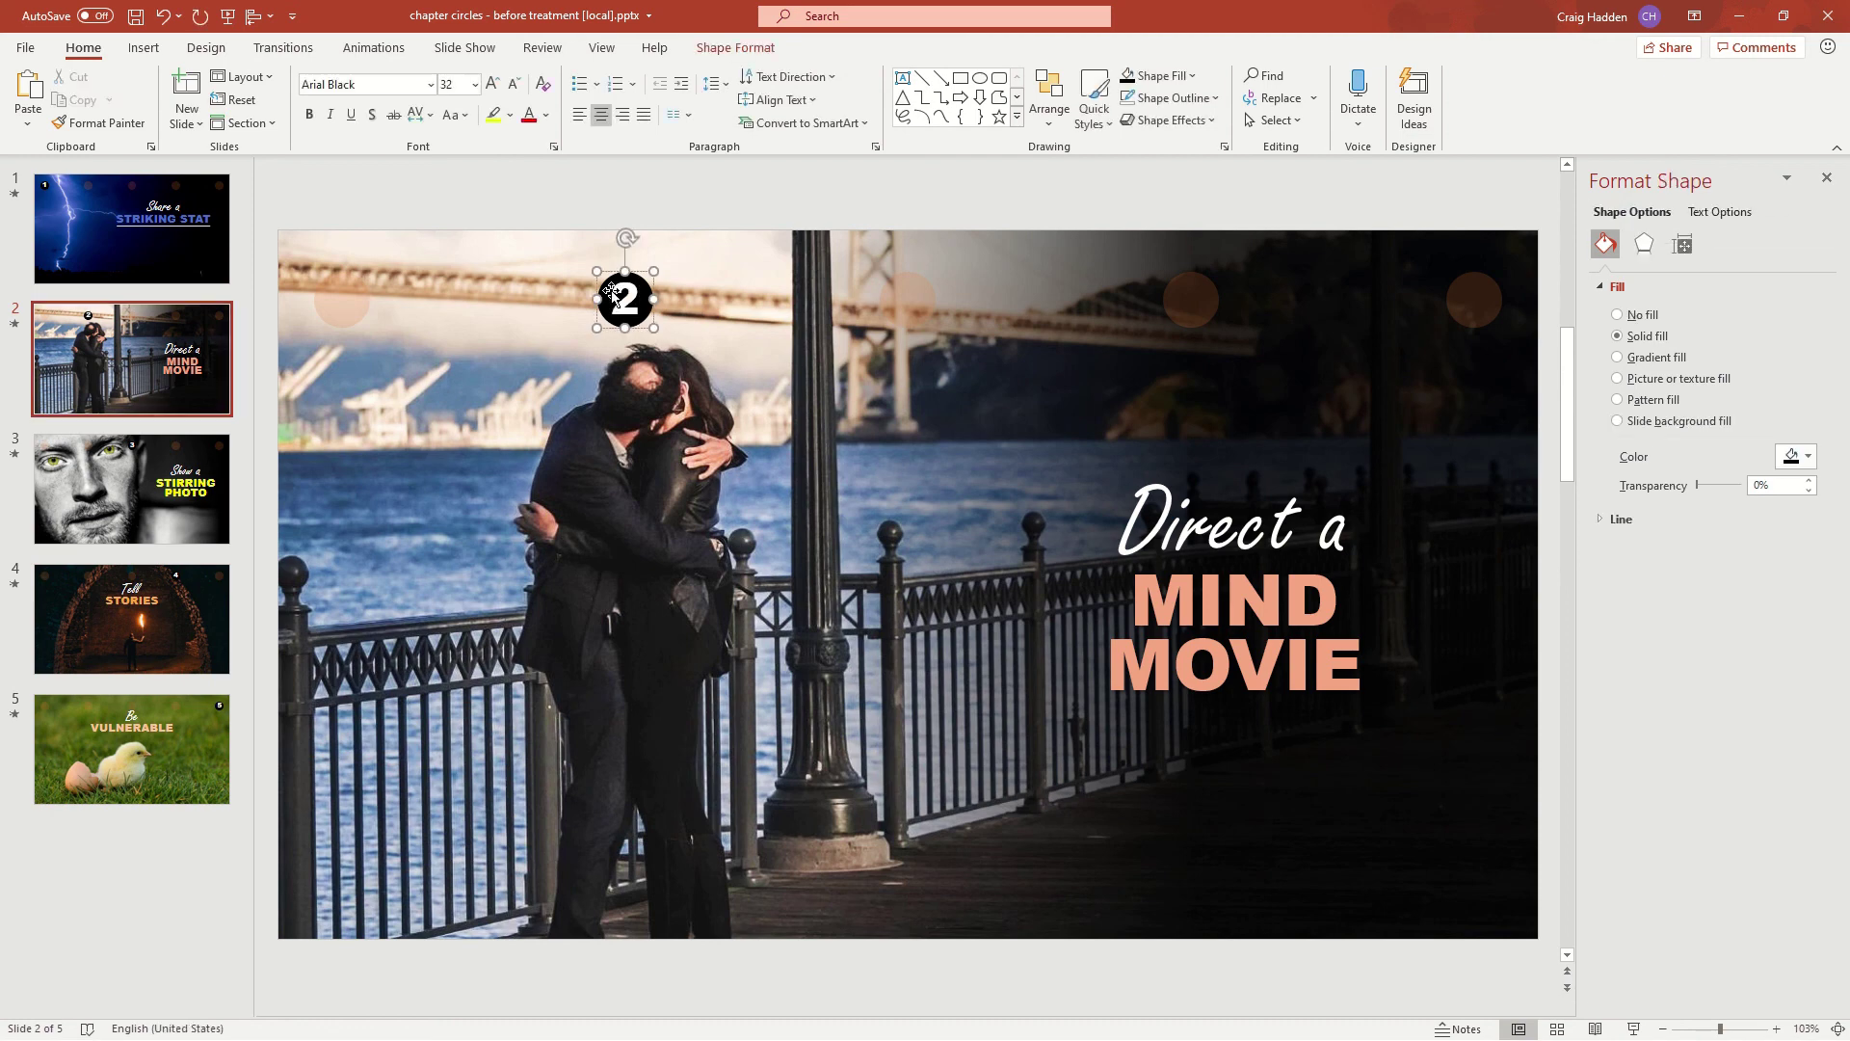